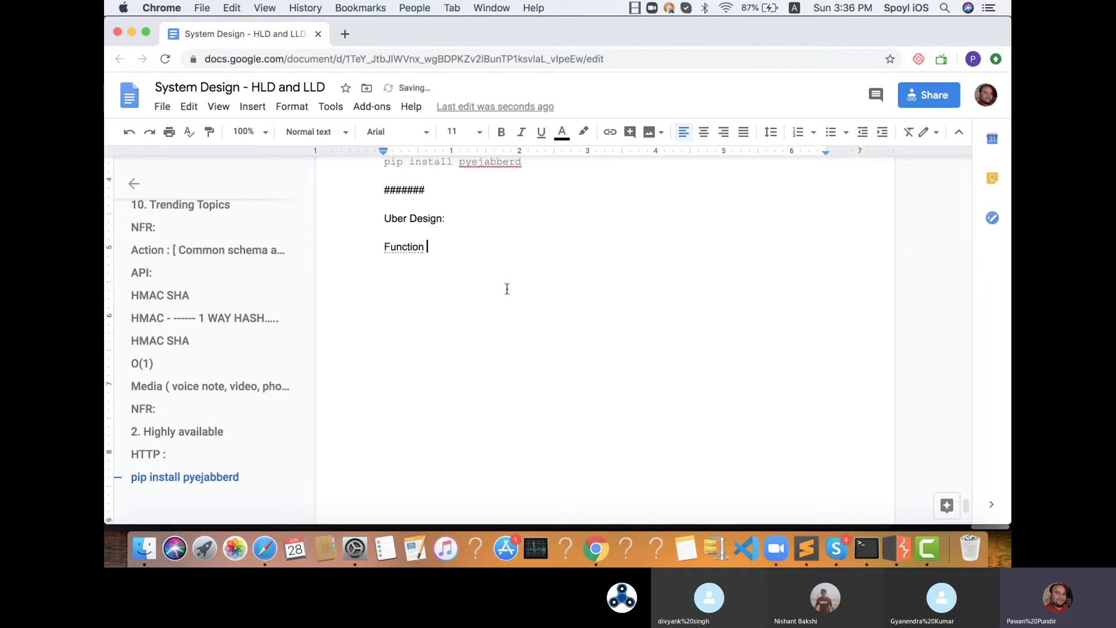
- Complete the line below "Uber Design:" as the heading "Functional Requirements:" and leave a blank line after it
{"action": "key", "text": "BackSpace"}
{"action": "type", "text": "al Requiren"}
{"action": "key", "text": "BackSpace"}
{"action": "type", "text": "ments"}
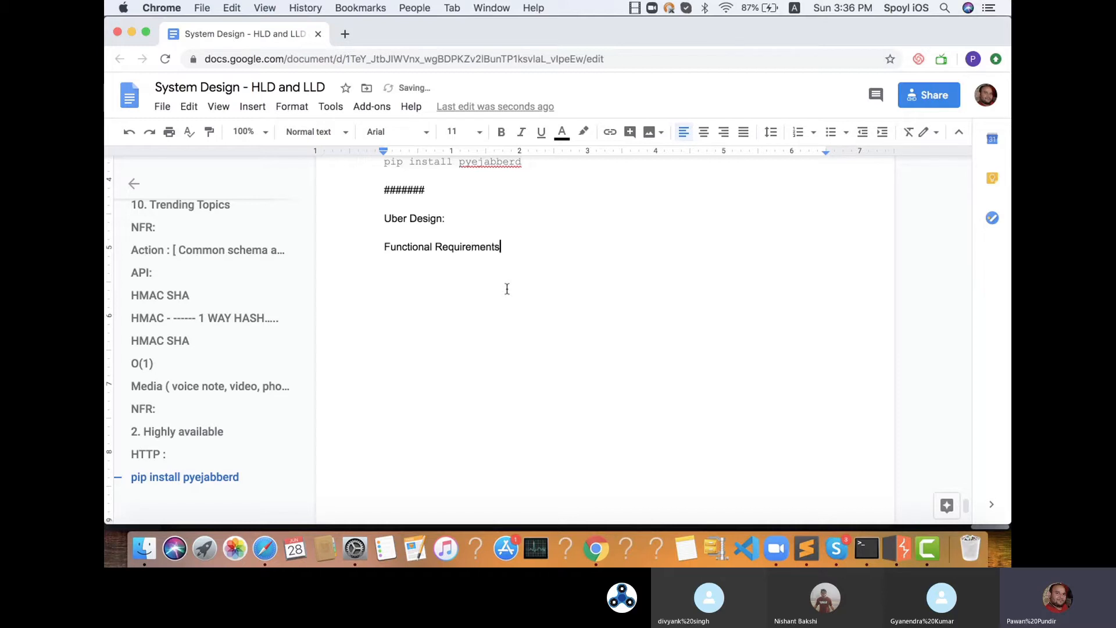
{"action": "type", "text": ":"}
{"action": "key", "text": "Return"}
{"action": "key", "text": "Return"}
- List "Driver" and "Passenger" on separate lines under the Functional Requirements heading
{"action": "type", "text": "driver"}
{"action": "key", "text": "Return"}
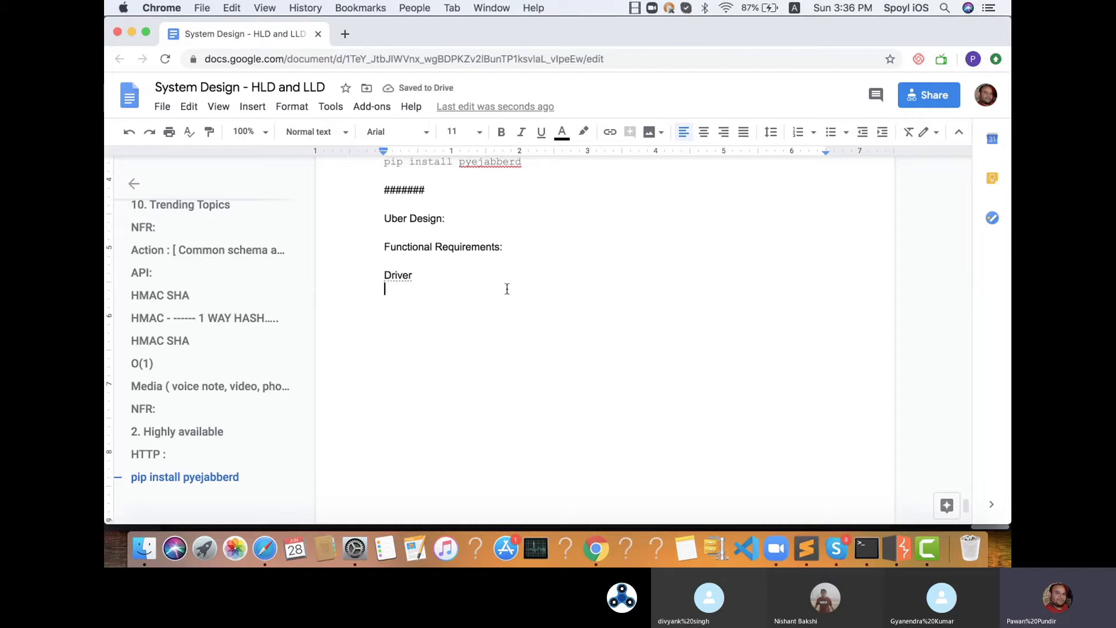
{"action": "type", "text": "Passe"}
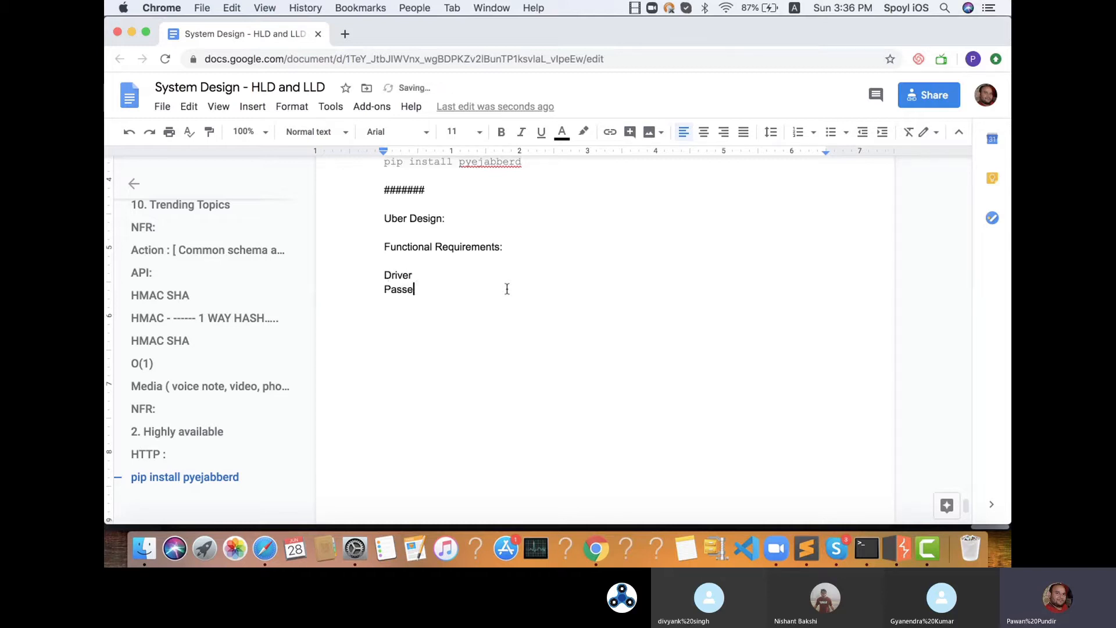
{"action": "type", "text": "nger"}
- Append "( driver app)" to the Driver line and "( passenger app)" to the Passenger line
{"action": "left_click", "coordinate": [456, 271]}
{"action": "type", "text": "( driver app)"}
{"action": "left_click", "coordinate": [466, 291]}
{"action": "type", "text": "( "}
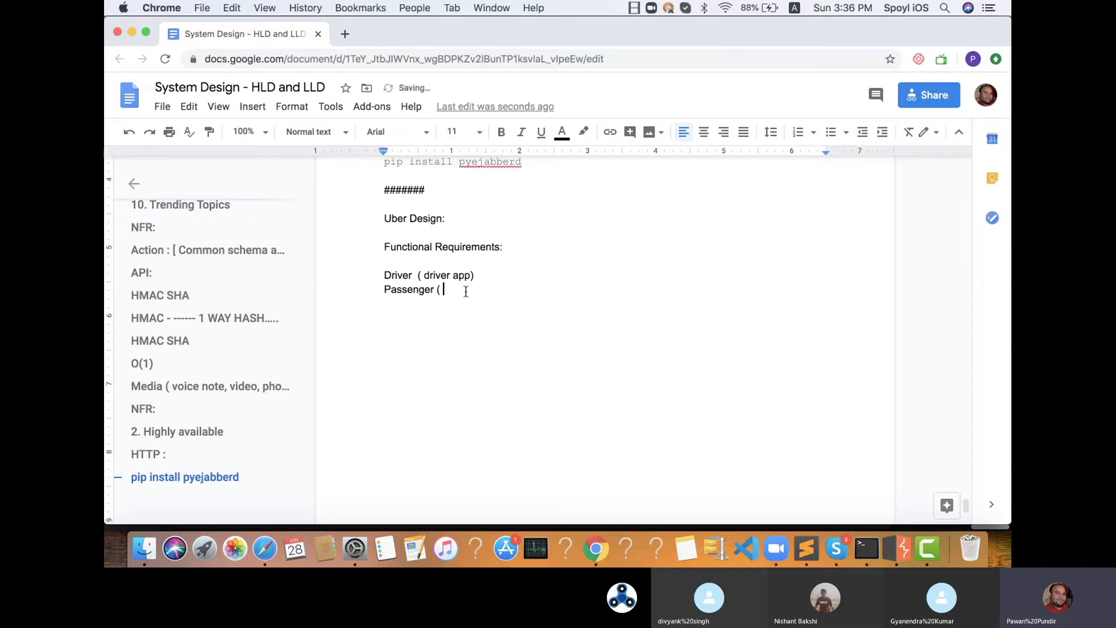
{"action": "type", "text": "passenger app)"}
- Add "Operations dashboard." as the third line of the list, directly below the Passenger line
{"action": "key", "text": "Return"}
{"action": "key", "text": "Return"}
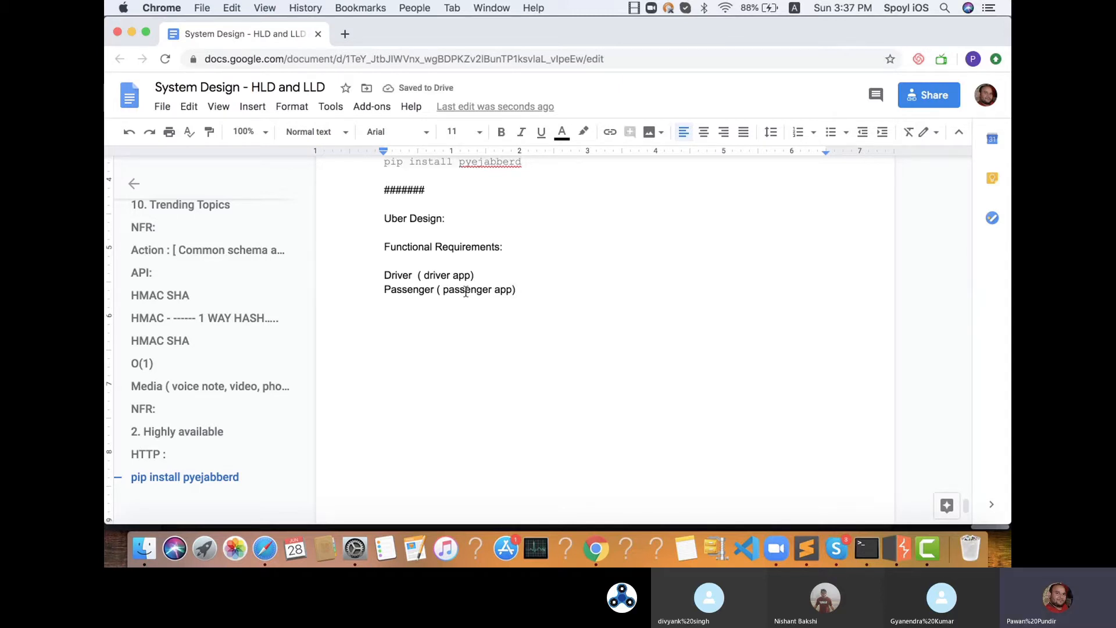
{"action": "key", "text": "BackSpace"}
{"action": "type", "text": "Opera"}
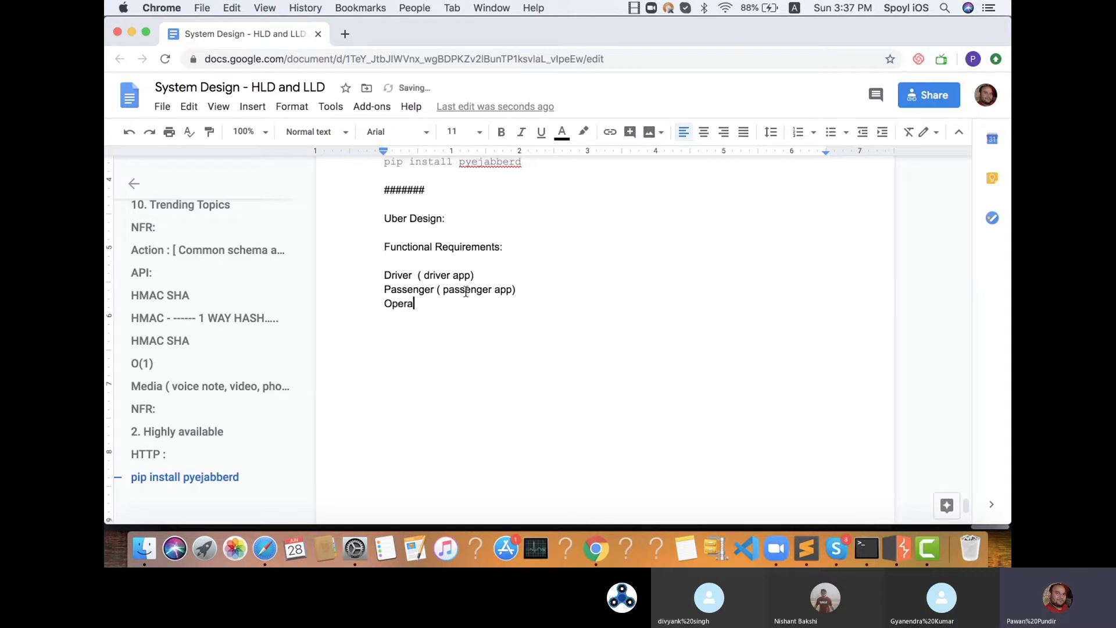
{"action": "type", "text": "tions dashboard."}
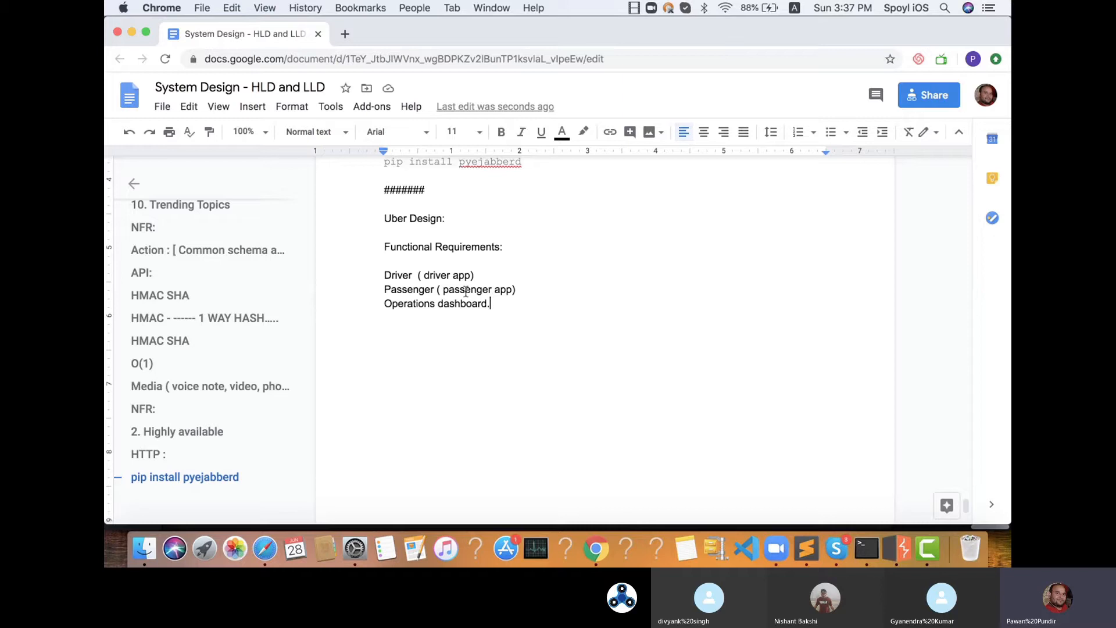
- Start a new section headed "Passenger:" one blank line below the Operations dashboard entry
{"action": "key", "text": "Return"}
{"action": "key", "text": "Return"}
{"action": "type", "text": "passenger:"}
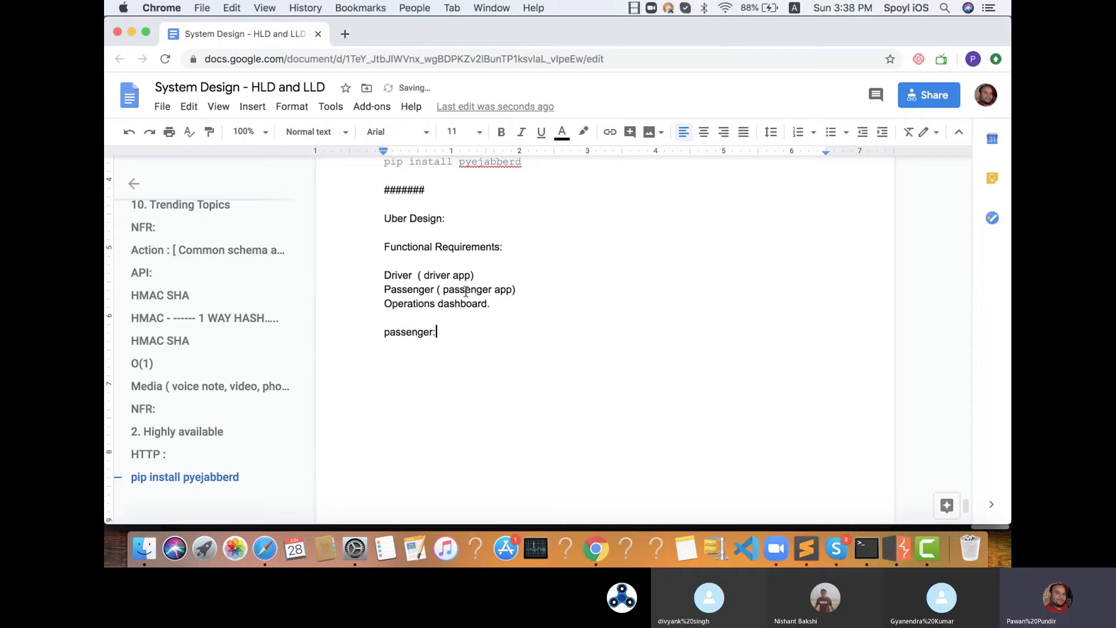
{"action": "key", "text": "Return"}
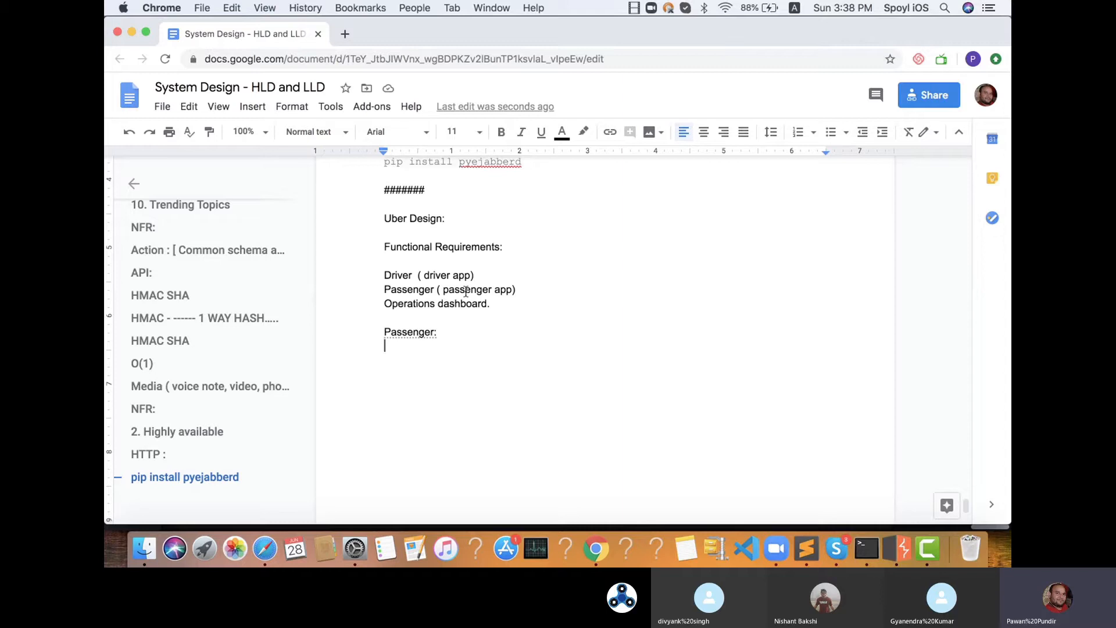
- Enter "Account (signup)" and "Login" as the first two lines of the Passenger section
{"action": "type", "text": "account"}
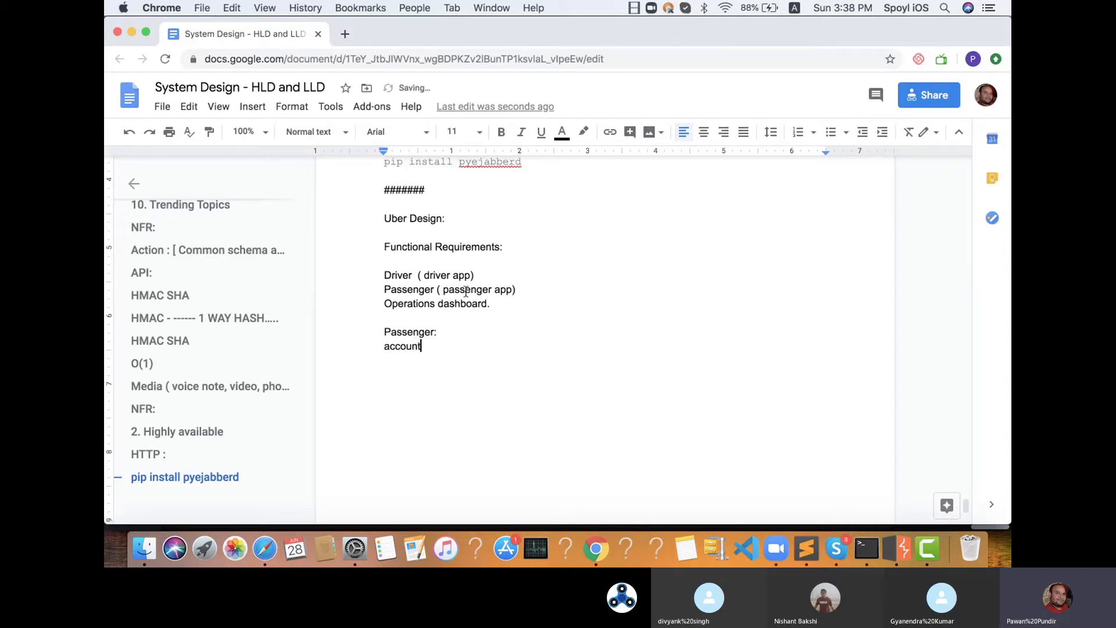
{"action": "key", "text": "Return"}
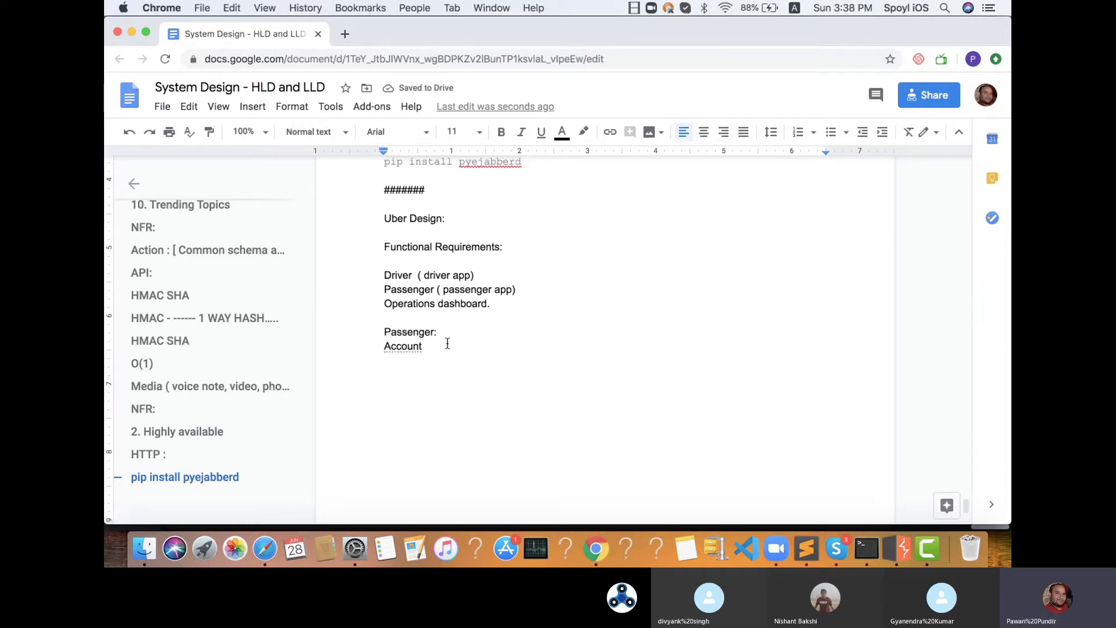
{"action": "key", "text": "BackSpace"}
{"action": "type", "text": "(si"}
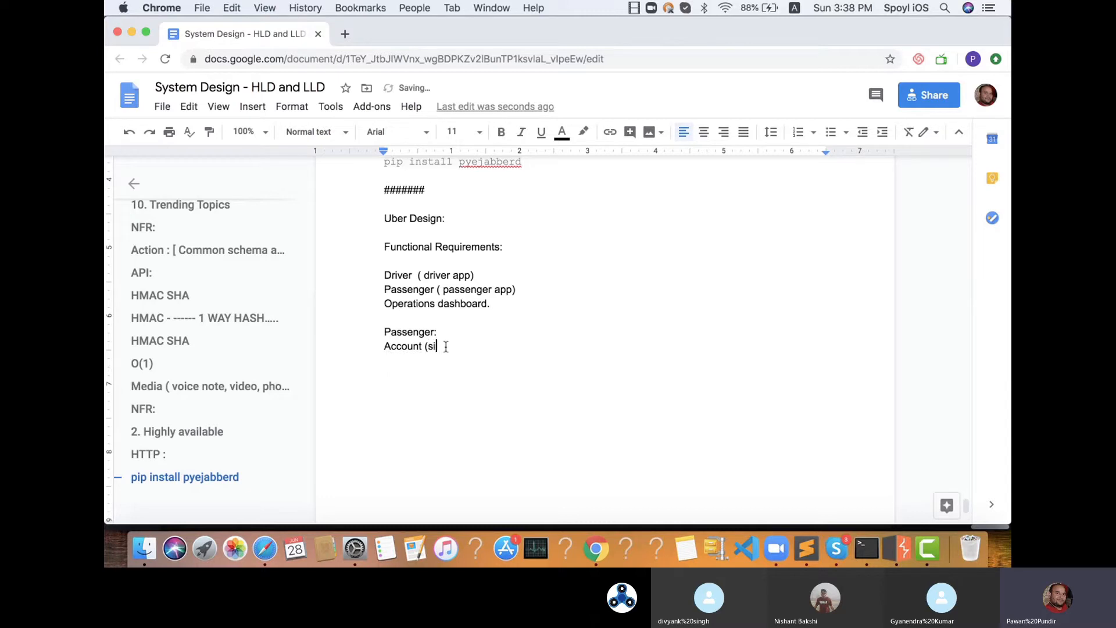
{"action": "type", "text": "gnup)"}
{"action": "key", "text": "Return"}
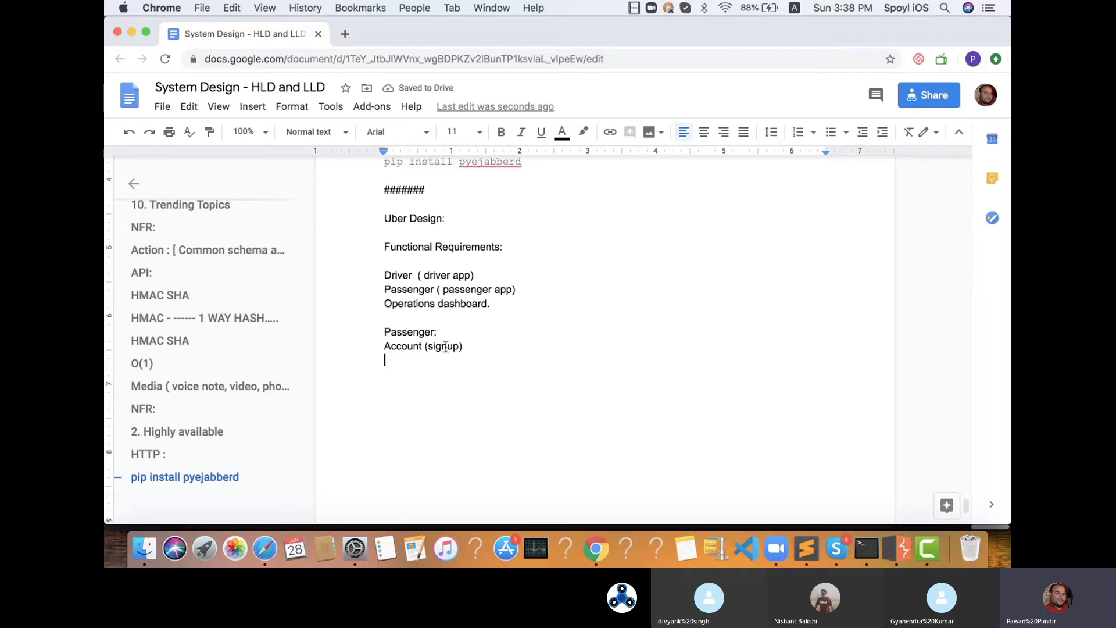
{"action": "type", "text": "login"}
{"action": "key", "text": "Return"}
{"action": "key", "text": "Return"}
- Add the passenger requirement "Initial view of map with his current locations and upto 10 cars in vicinity."
{"action": "type", "text": "Initial "}
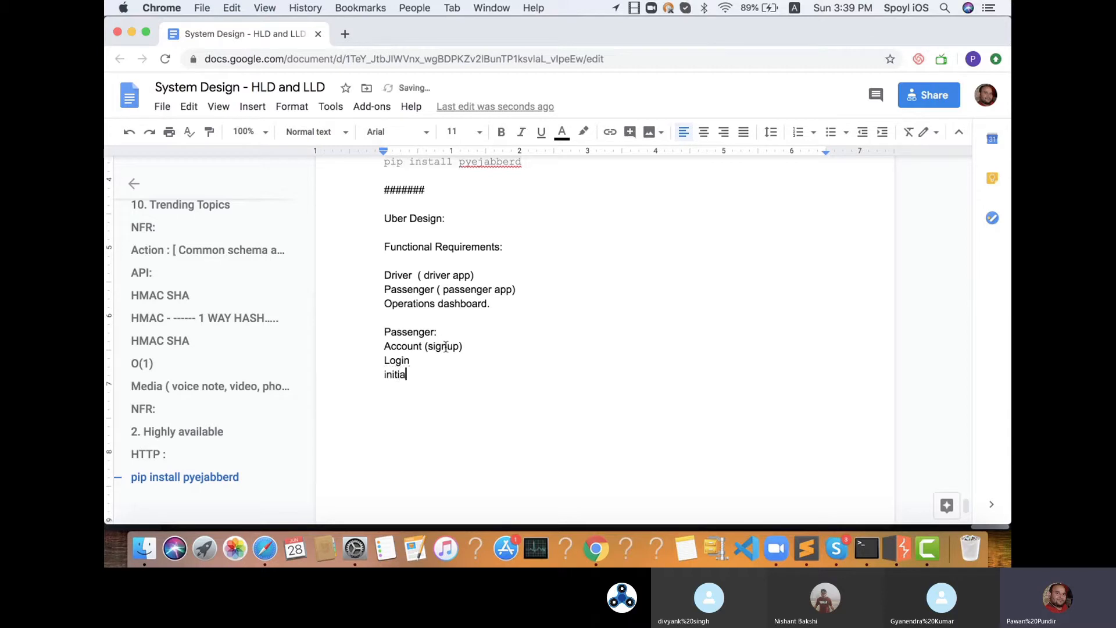
{"action": "type", "text": "view of map with his "}
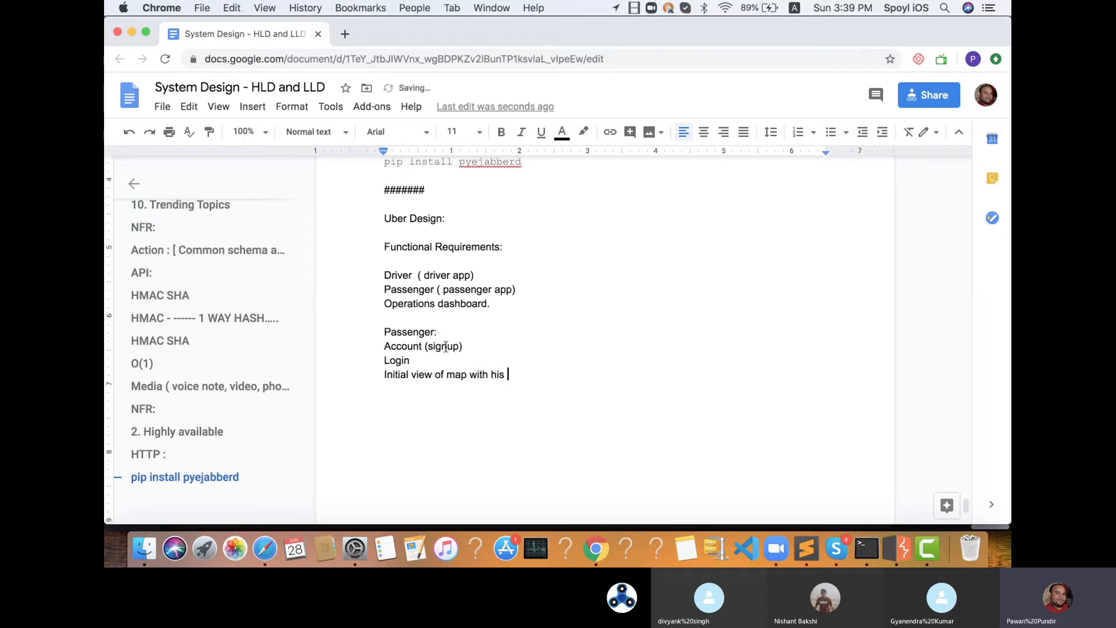
{"action": "type", "text": "current locations and "}
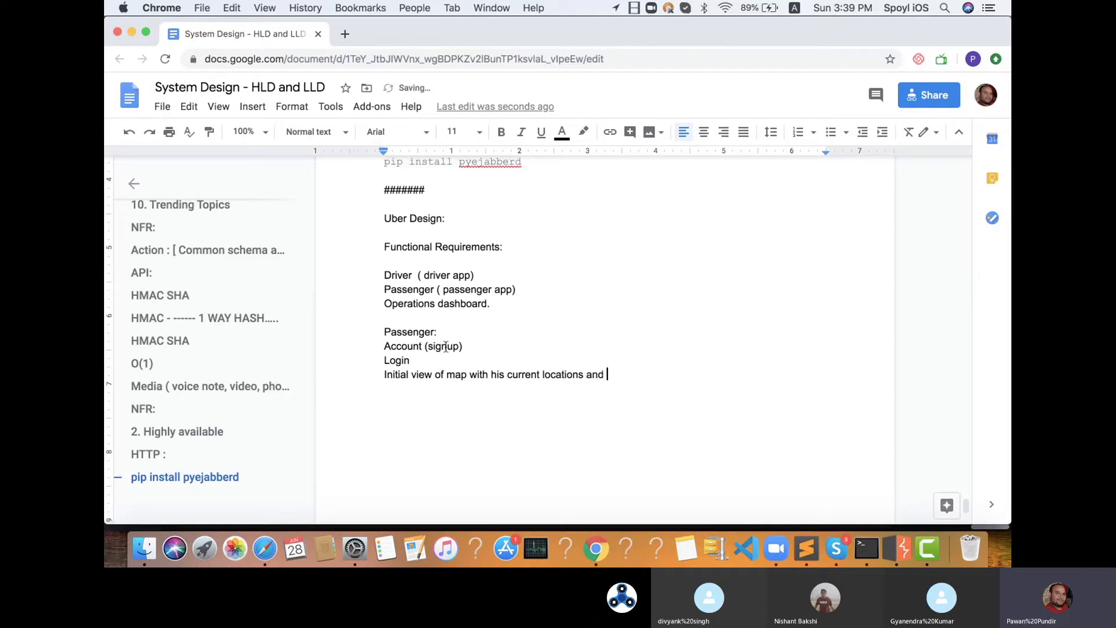
{"action": "type", "text": "upto 10 cars in vicin"}
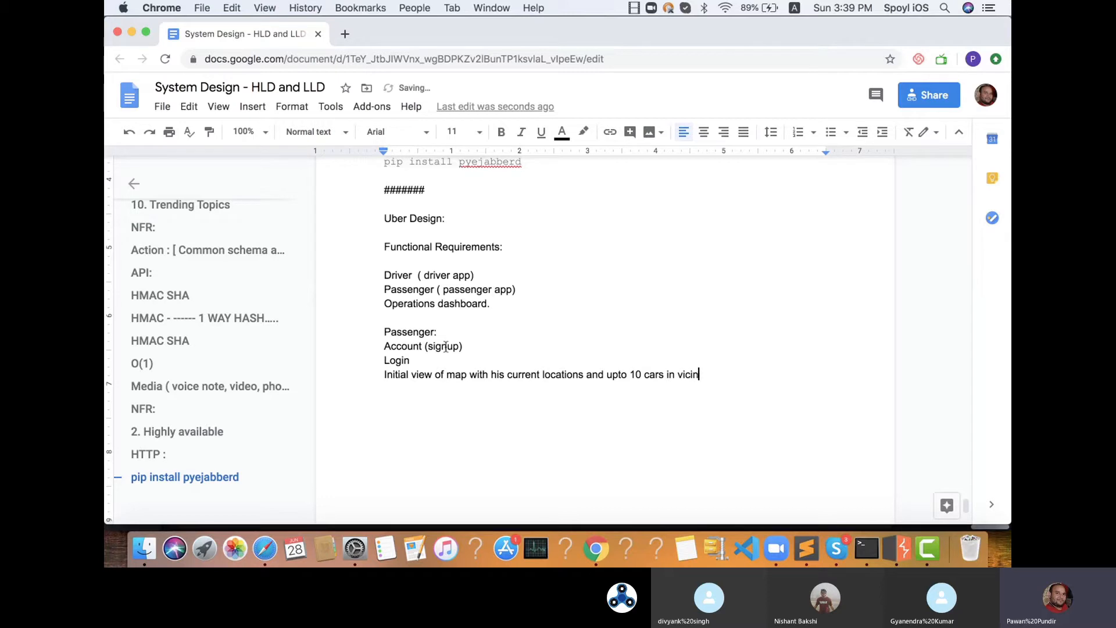
{"action": "type", "text": "ity."}
{"action": "key", "text": "Return"}
- Add the cab types line "Types - sedan, mini,.... (ETA)" to the Passenger section
{"action": "type", "text": "Types ="}
{"action": "type", "text": "- sedan, mini,...."}
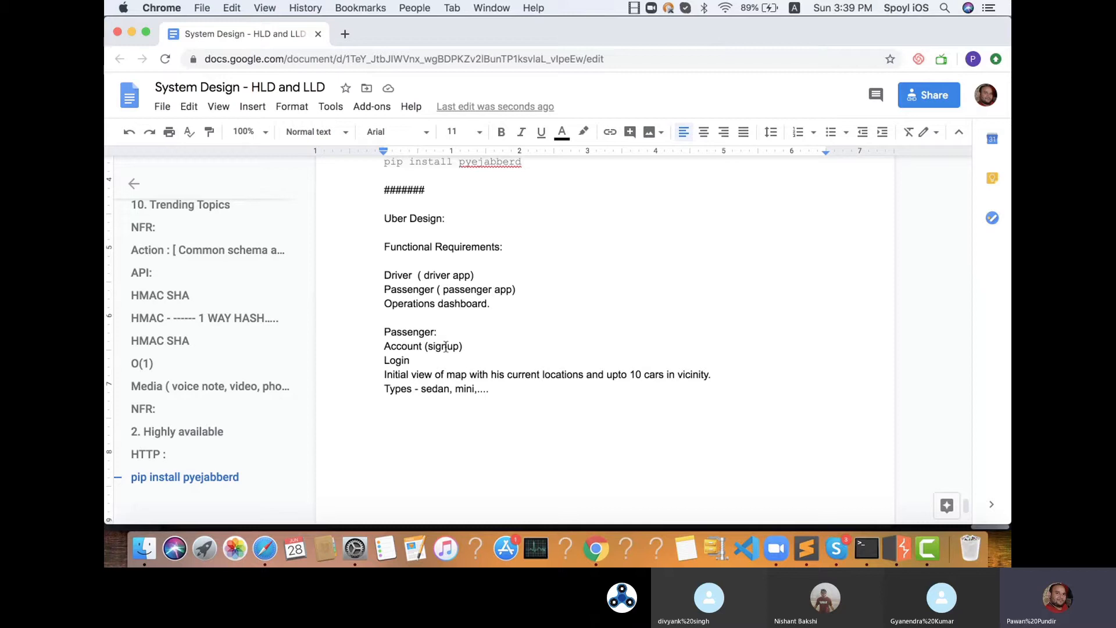
{"action": "type", "text": "(ETA)"}
{"action": "key", "text": "Return"}
- Add the line "Ride book flow - source, destination, type of cab." below the cab types
{"action": "type", "text": "Ride bo"}
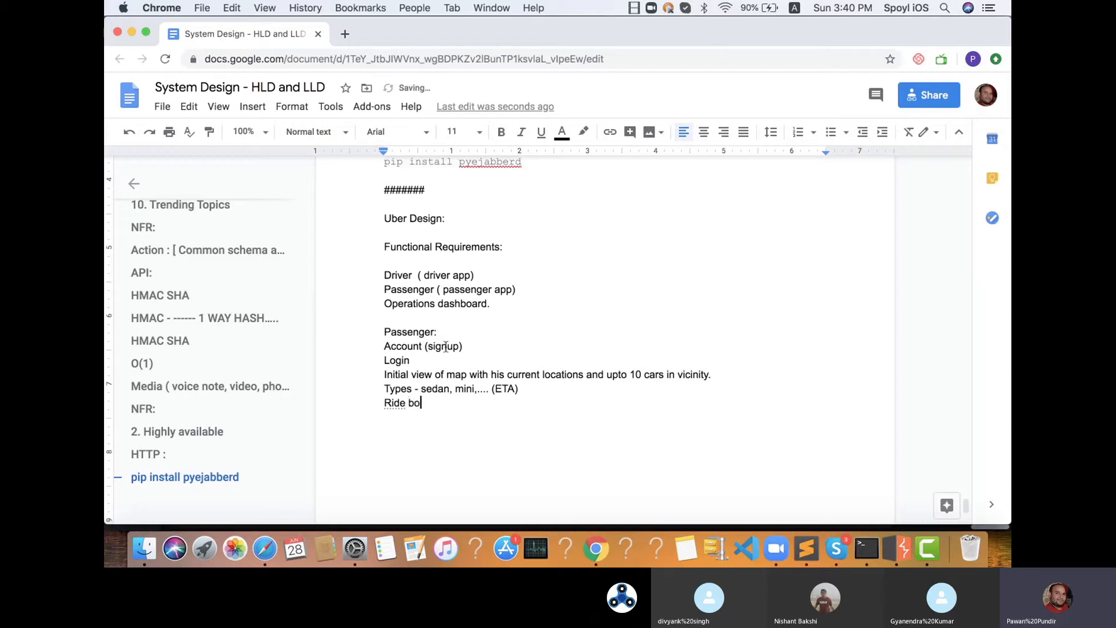
{"action": "type", "text": "ok flow -"}
{"action": "type", "text": "source, destination,"}
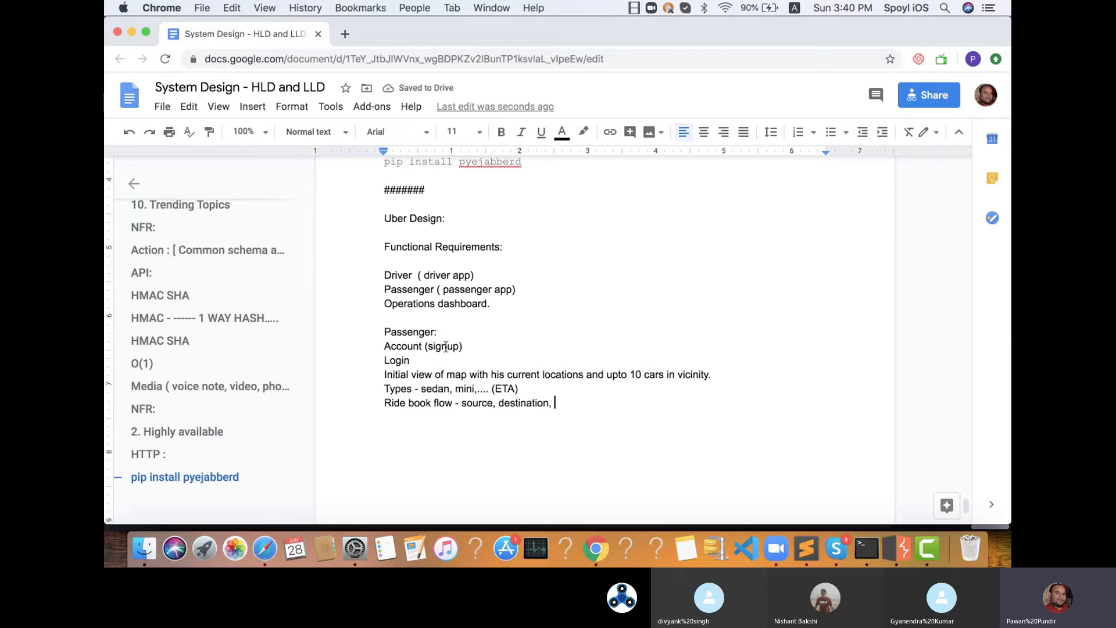
{"action": "type", "text": "type of cab,"}
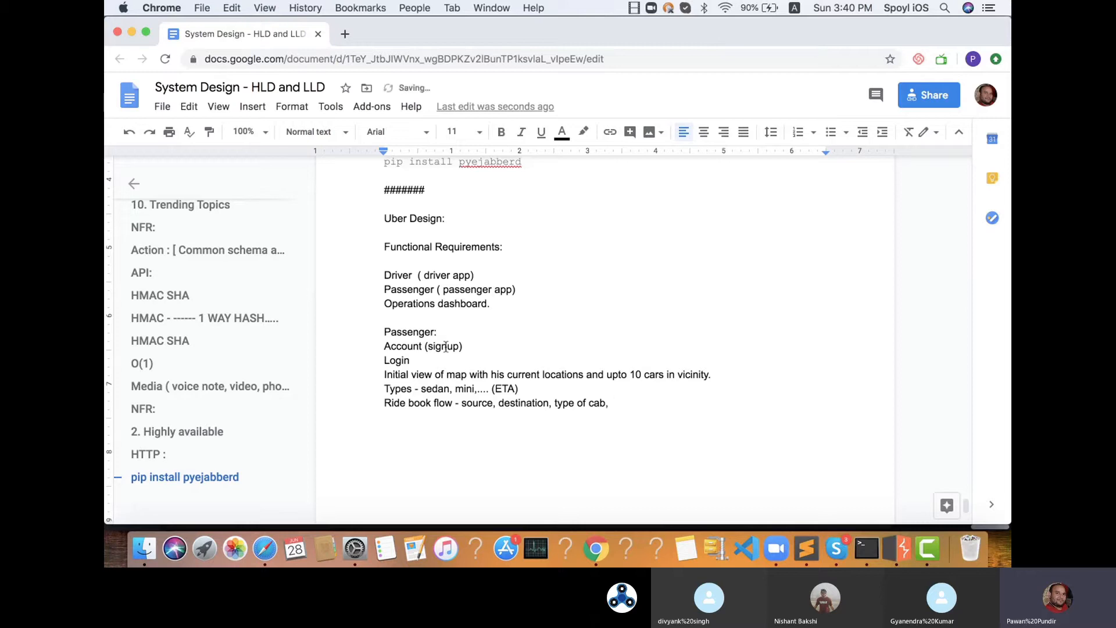
{"action": "key", "text": "BackSpace"}
{"action": "key", "text": "BackSpace"}
{"action": "type", "text": "."}
- Start a section headed "NFR:" two blank lines below the ride book flow line
{"action": "key", "text": "Return"}
{"action": "key", "text": "Return"}
{"action": "key", "text": "Return"}
{"action": "type", "text": "NFR:"}
{"action": "key", "text": "Return"}
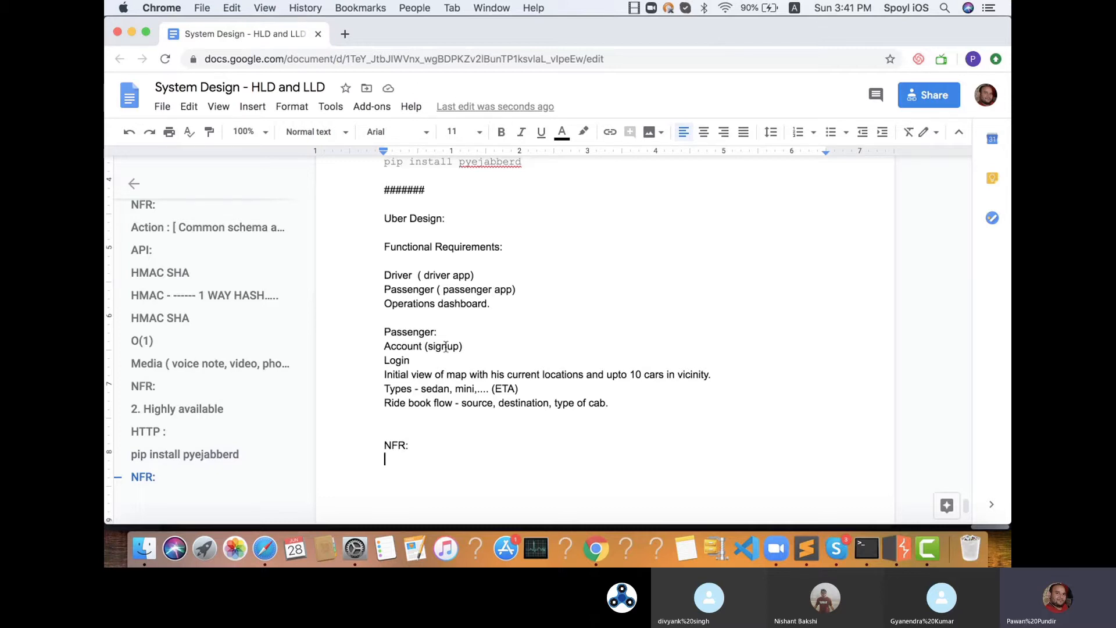
- Enter "Ride booking flow… 30 sec-- threshold" as the first item of the NFR section
{"action": "type", "text": "Ride b"}
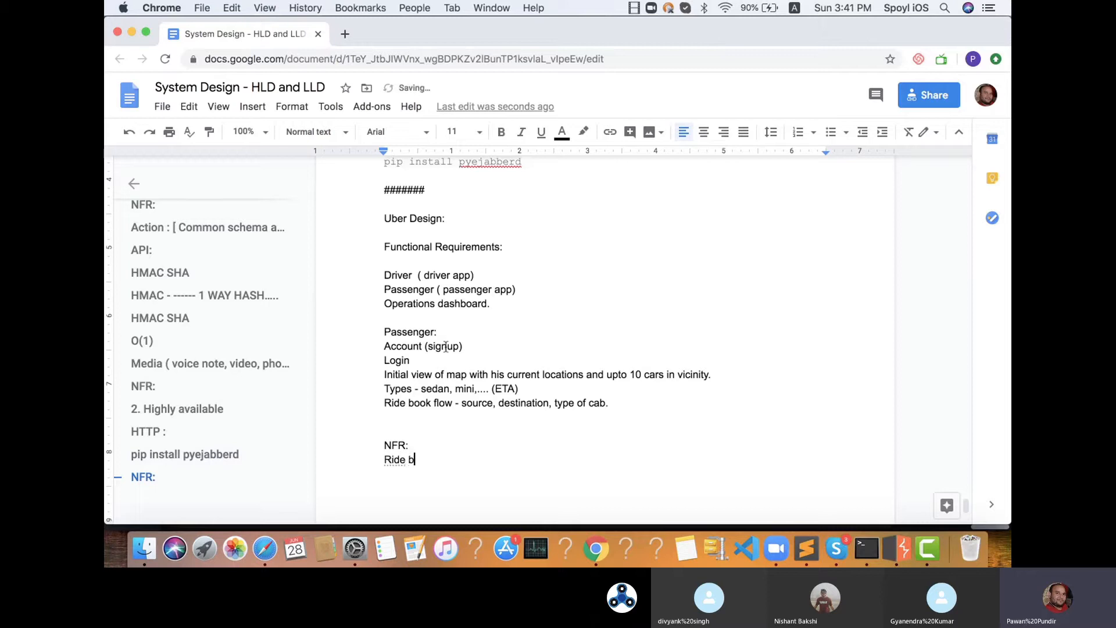
{"action": "type", "text": "ooking f"}
{"action": "type", "text": "low... "}
{"action": "type", "text": "30 sec--"}
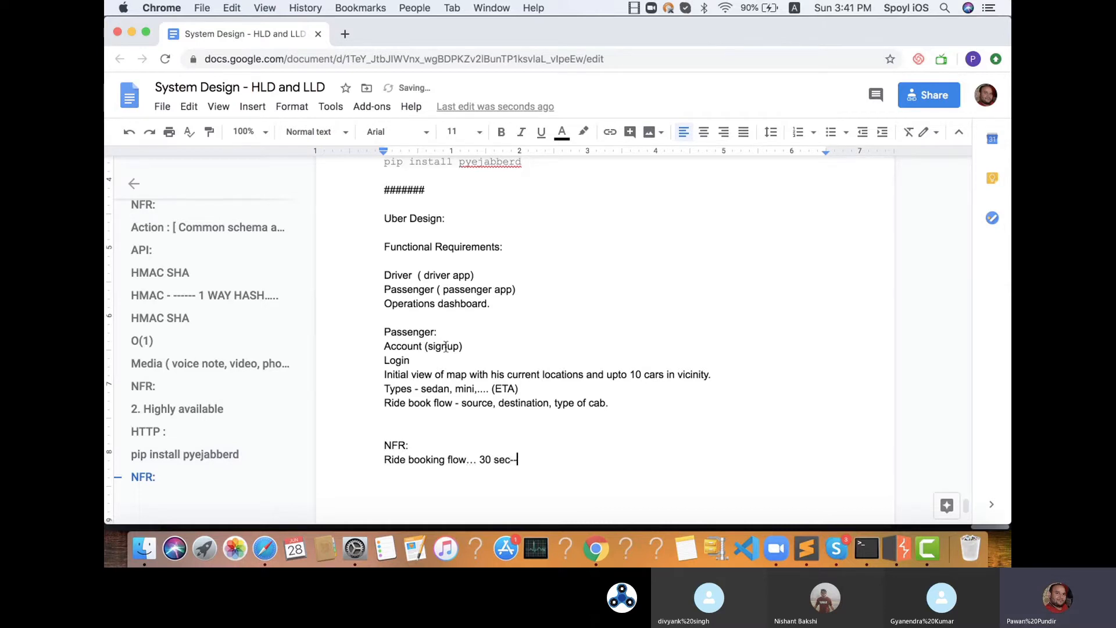
{"action": "type", "text": " threshld"}
{"action": "key", "text": "BackSpace"}
{"action": "key", "text": "BackSpace"}
{"action": "type", "text": "old"}
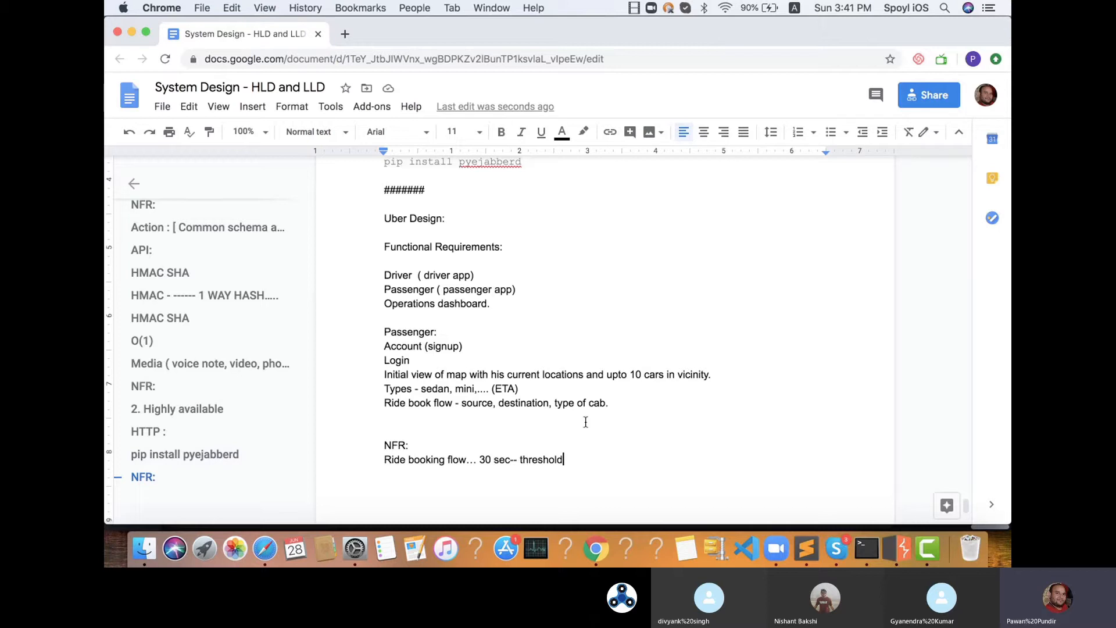
- Insert the line "Trip --- between driver and passenger." directly after the ride book flow line in the Passenger section
{"action": "left_click", "coordinate": [621, 401]}
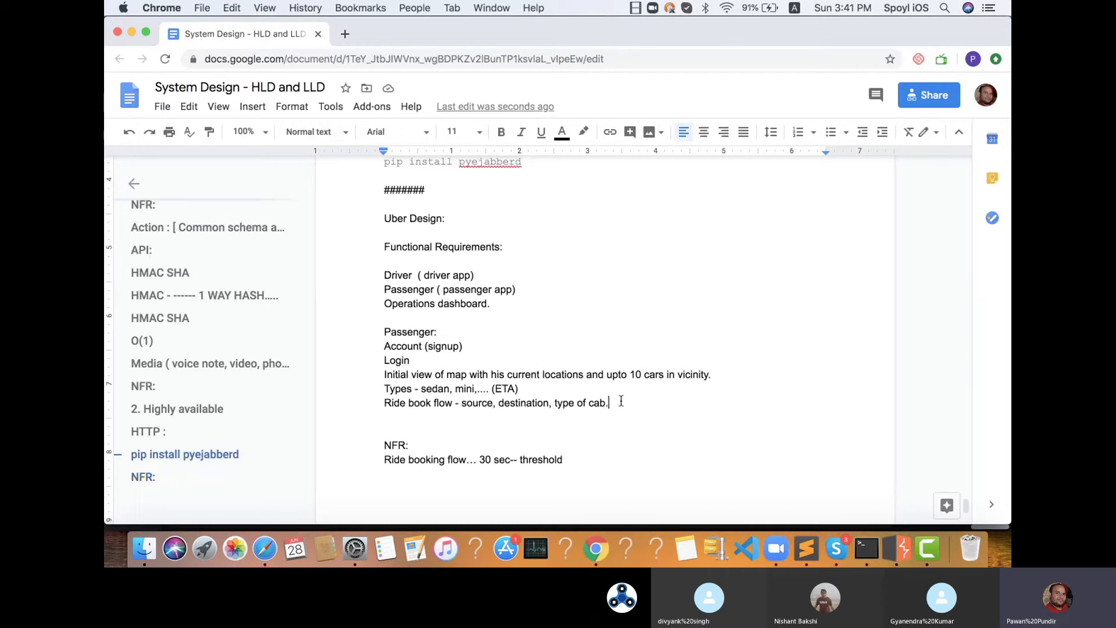
{"action": "key", "text": "Return"}
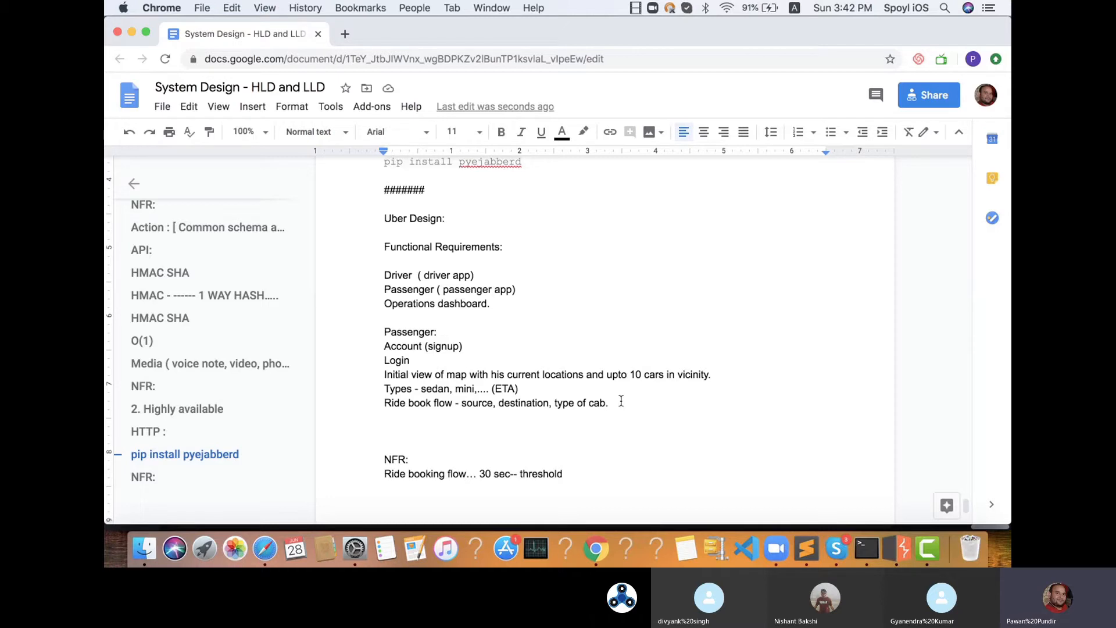
{"action": "type", "text": "trip ---"}
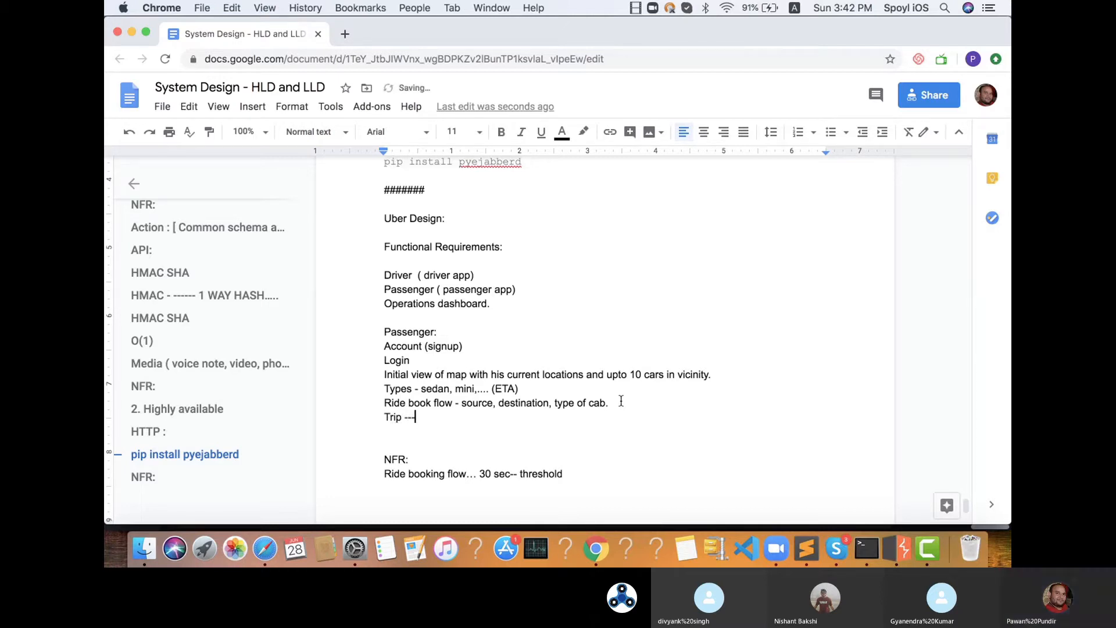
{"action": "type", "text": " between dri"}
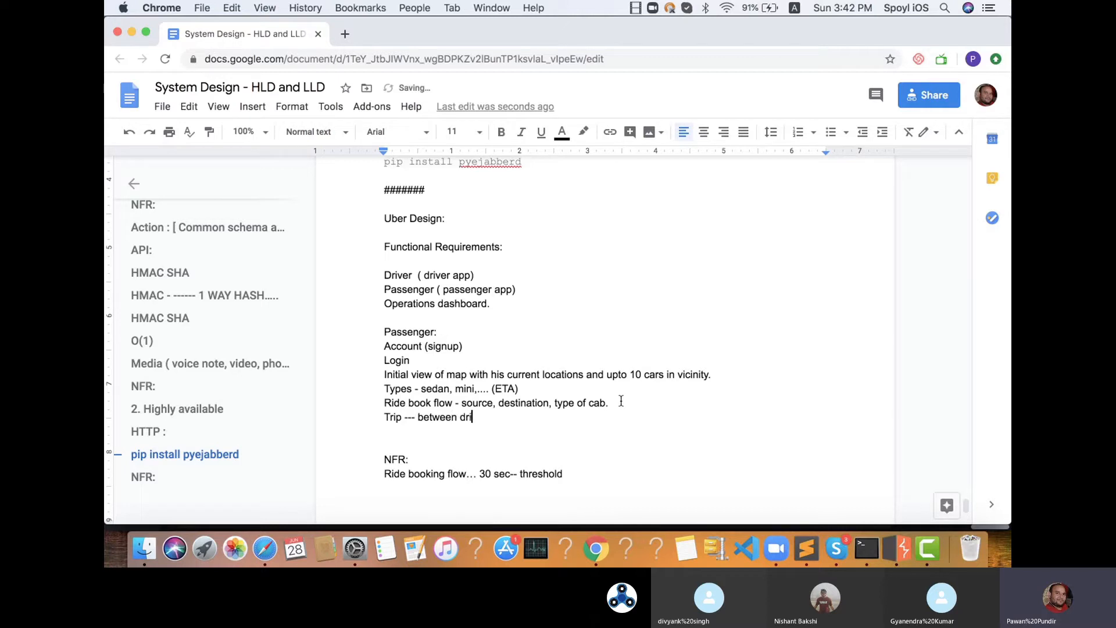
{"action": "type", "text": "ver and passenger."}
{"action": "key", "text": "Return"}
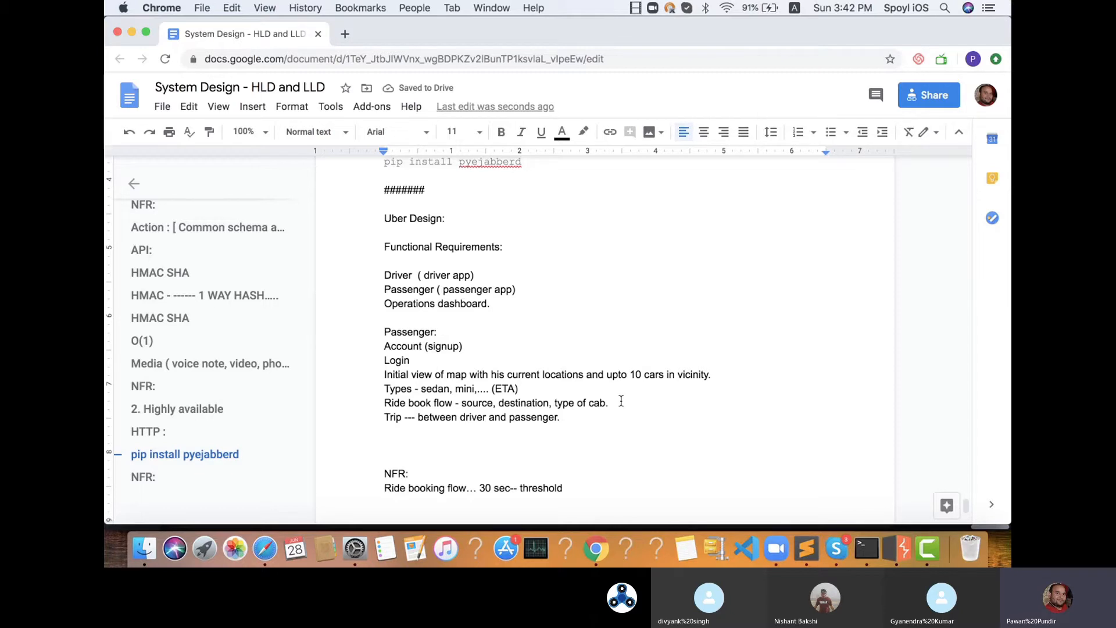
- Add the line "Both of them start seeing each other's live tracking." below the Trip line
{"action": "type", "text": "both of them "}
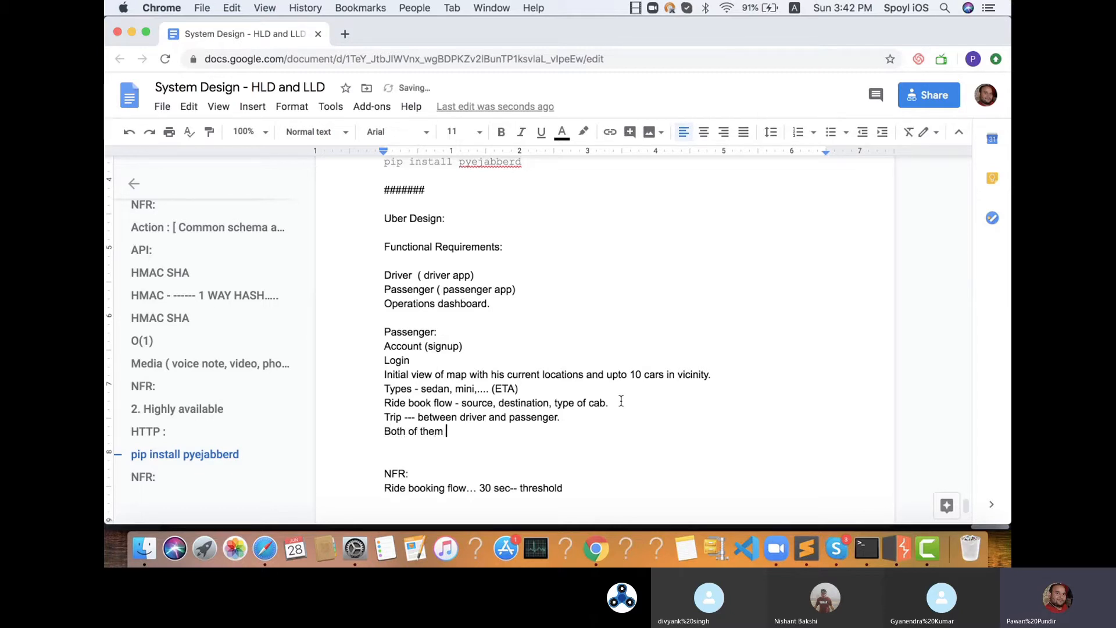
{"action": "type", "text": "start seeing each other"}
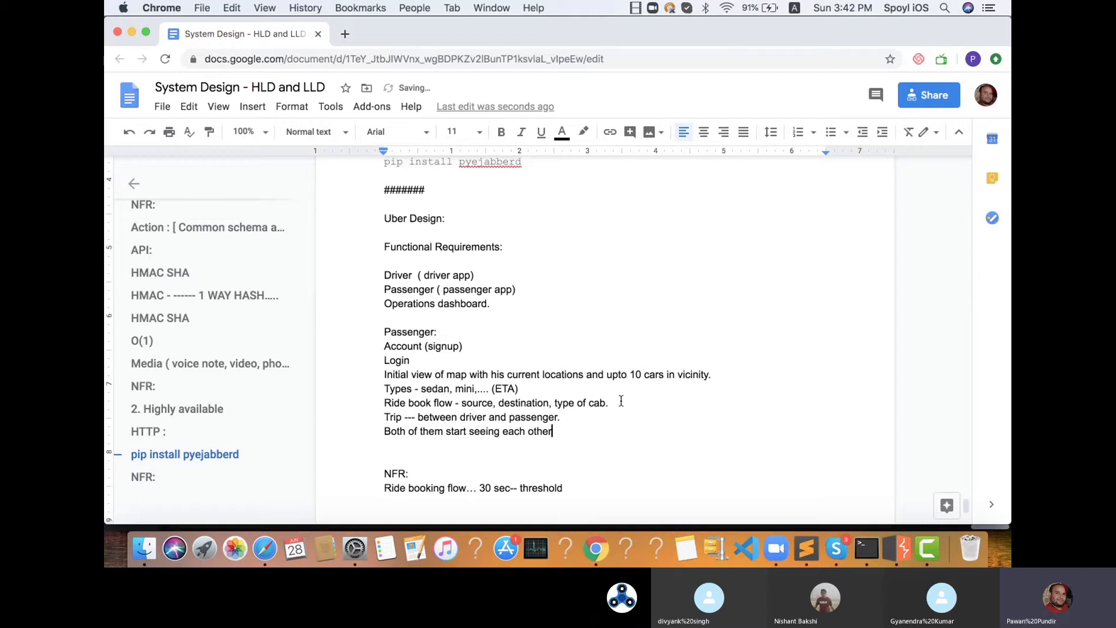
{"action": "type", "text": "'s live tracking."}
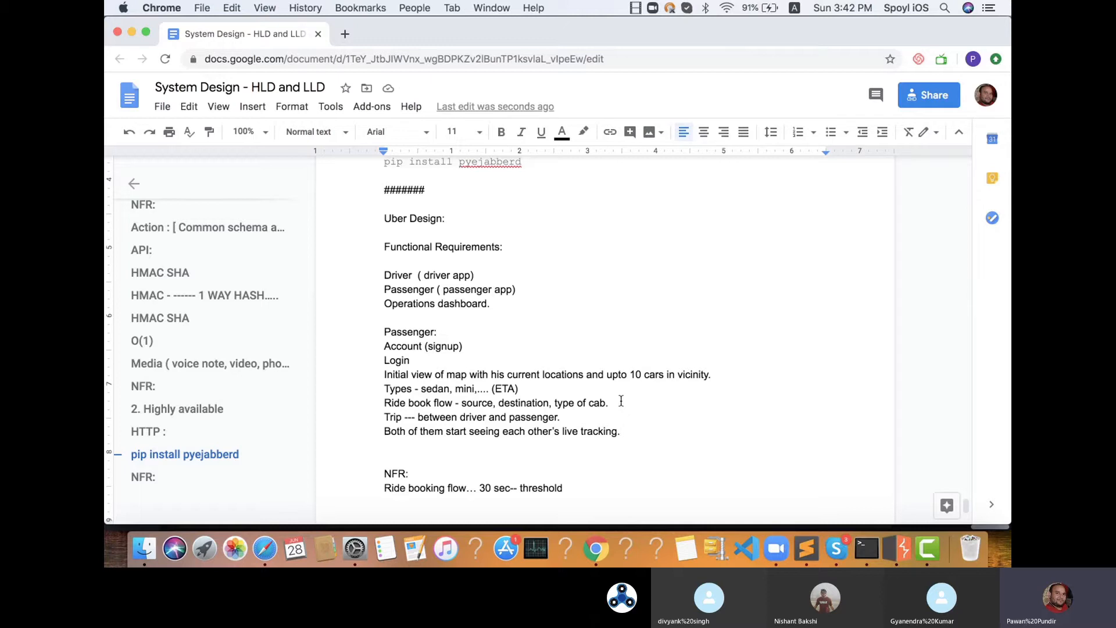
{"action": "key", "text": "Return"}
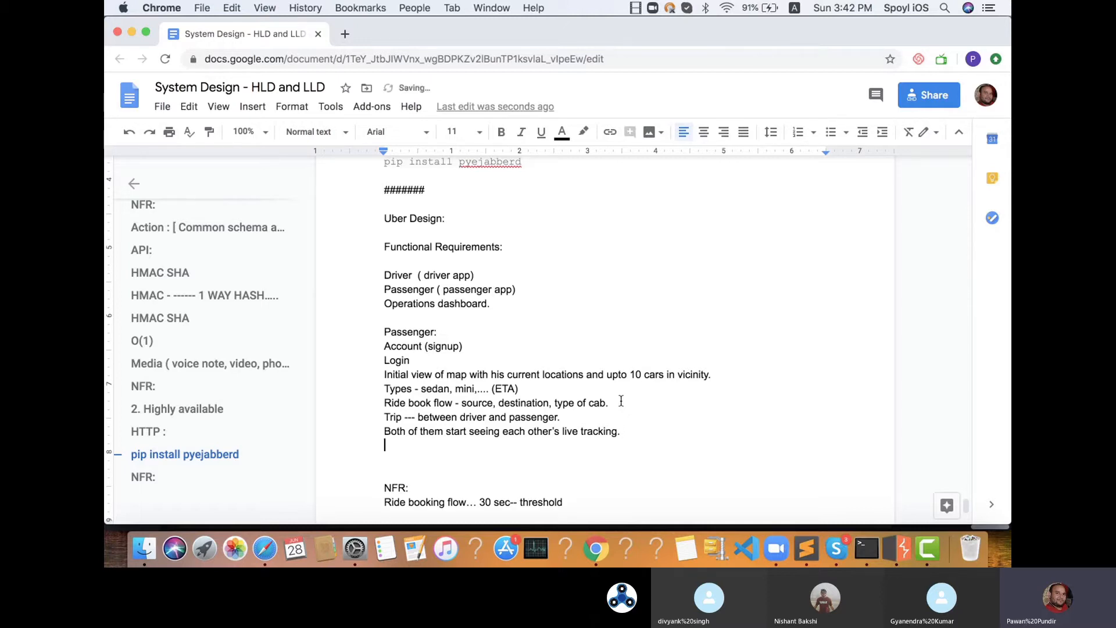
- Add the line "( Cancel Ride) --- from either party." below the live tracking line in the Passenger section
{"action": "type", "text": "( Cand"}
{"action": "type", "text": "el Ride) --- fro"}
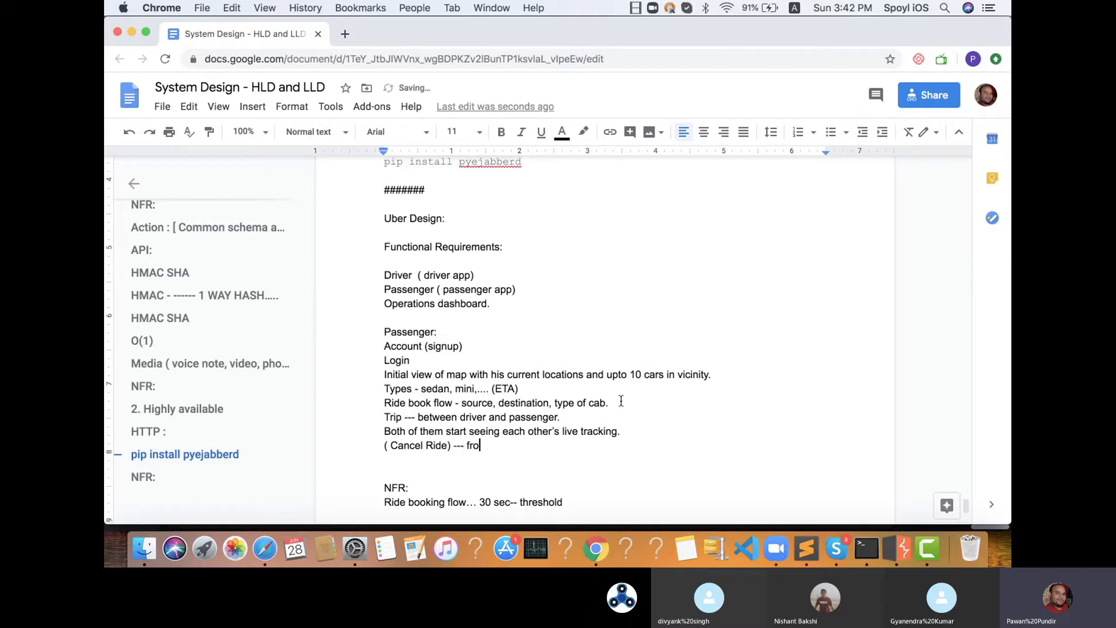
{"action": "type", "text": "m either pa"}
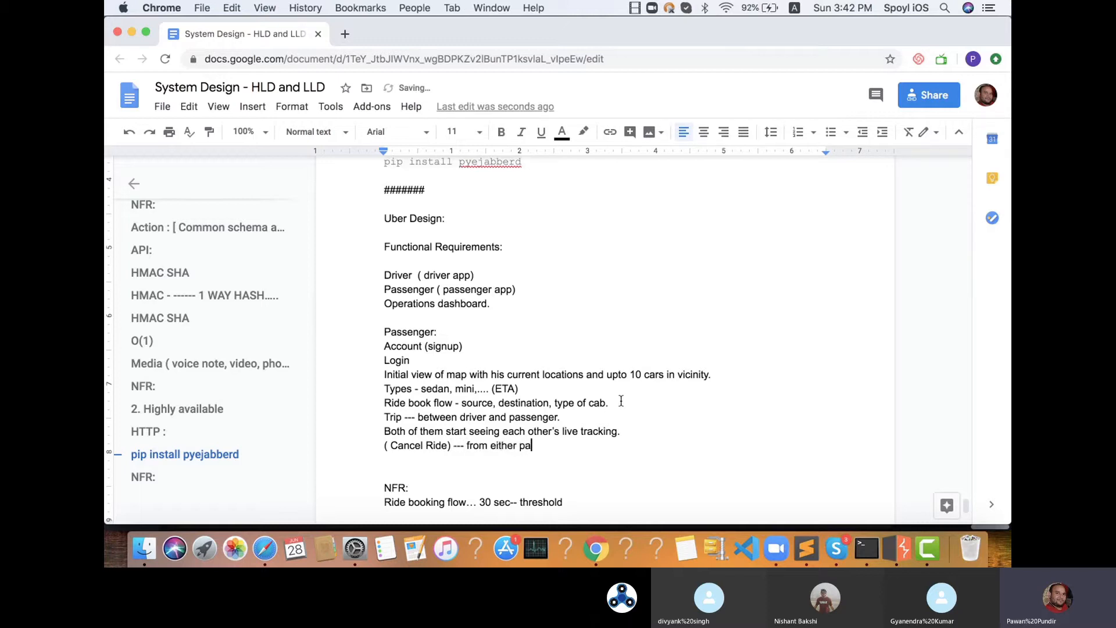
{"action": "type", "text": "rty."}
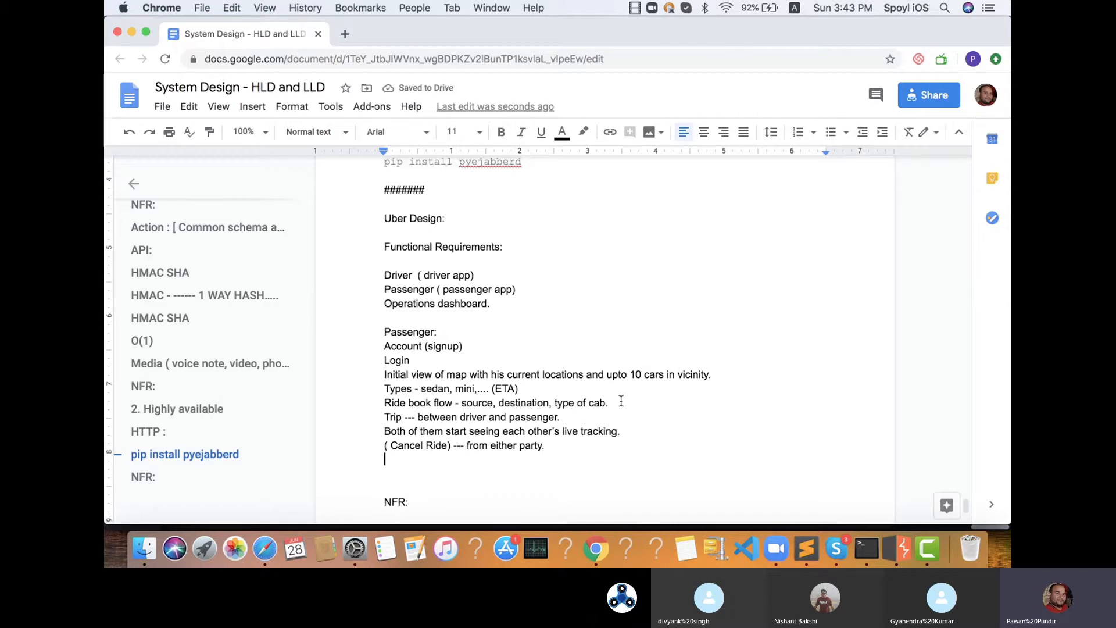
- Add the line "Validate OTP" below the Cancel Ride line
{"action": "scroll", "coordinate": [627, 401], "scroll_direction": "down", "scroll_amount": 1}
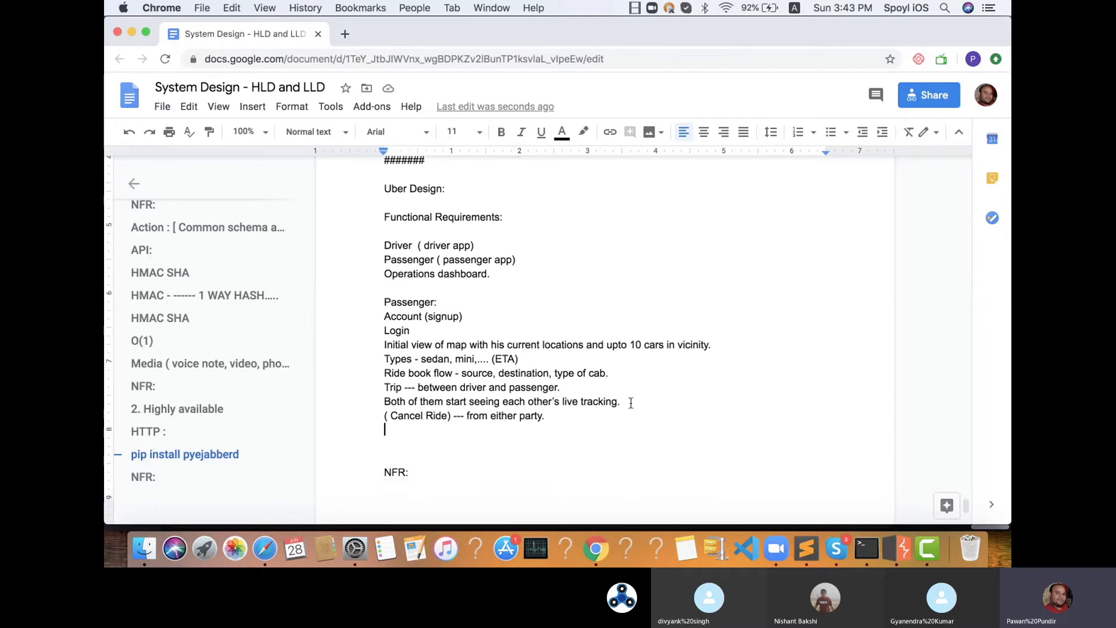
{"action": "scroll", "coordinate": [630, 403], "scroll_direction": "down", "scroll_amount": 1}
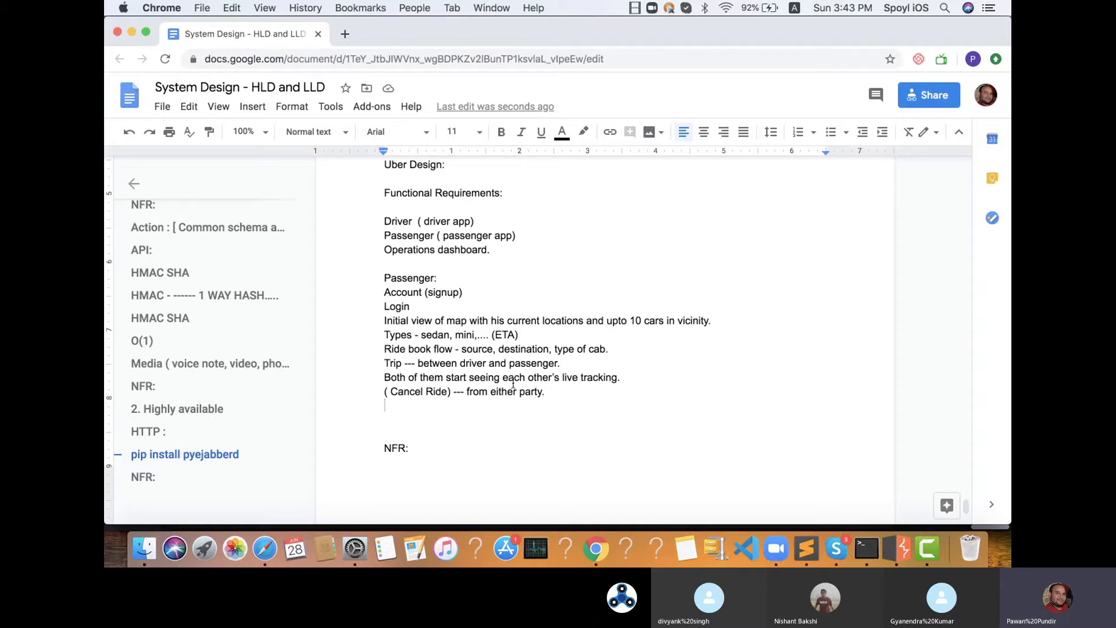
{"action": "type", "text": "validate OTP"}
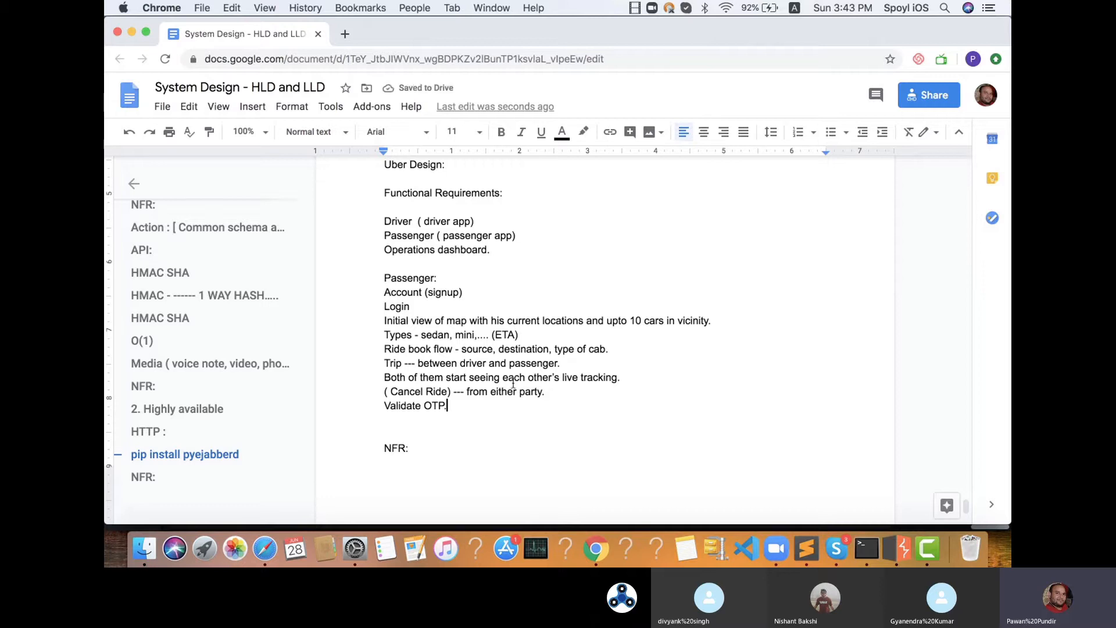
{"action": "type", "text": "."}
{"action": "key", "text": "Return"}
{"action": "type", "text": "driver"}
{"action": "key", "text": "BackSpace"}
{"action": "key", "text": "BackSpace"}
{"action": "key", "text": "BackSpace"}
{"action": "key", "text": "BackSpace"}
{"action": "key", "text": "BackSpace"}
{"action": "key", "text": "BackSpace"}
{"action": "key", "text": "BackSpace"}
{"action": "type", "text": "mo"}
{"action": "key", "text": "BackSpace"}
{"action": "key", "text": "BackSpace"}
{"action": "key", "text": "BackSpace"}
- Add the line "Map with directions and ETA." below the Validate OTP line
{"action": "key", "text": "Return"}
{"action": "type", "text": "map"}
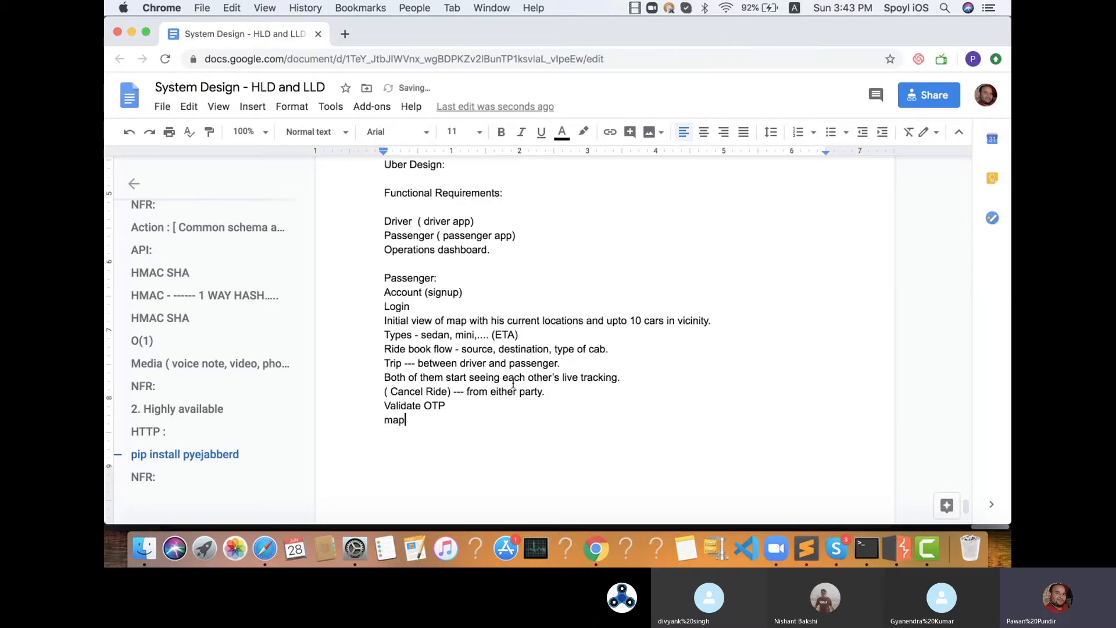
{"action": "type", "text": " with directions and E"}
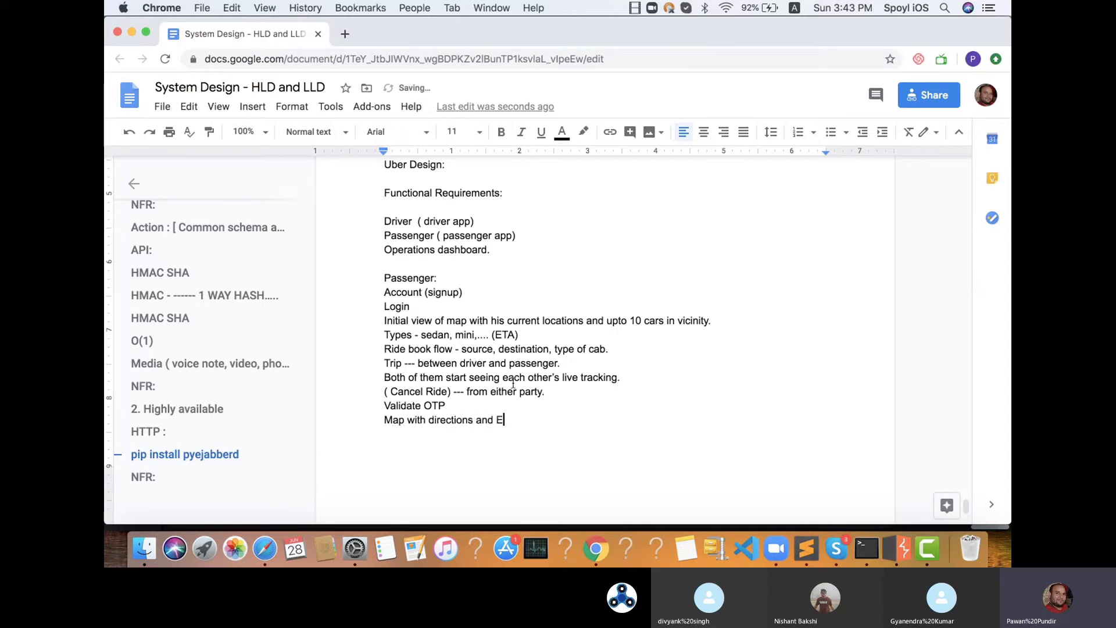
{"action": "type", "text": "TA."}
{"action": "key", "text": "Return"}
{"action": "scroll", "coordinate": [514, 386], "scroll_direction": "down", "scroll_amount": 3}
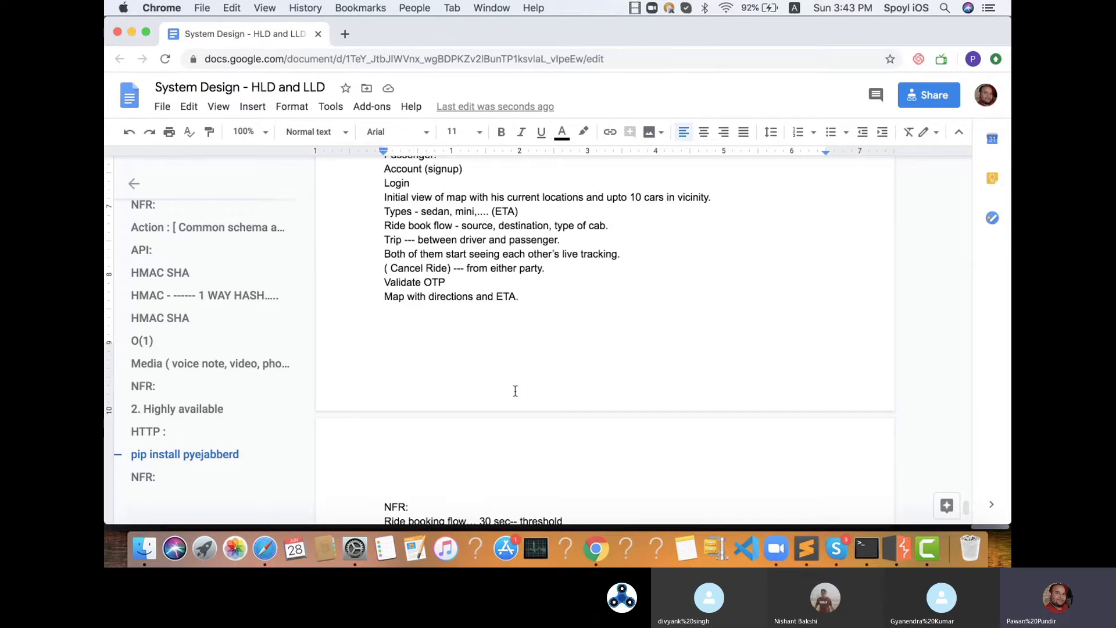
{"action": "type", "text": "dRIVER"}
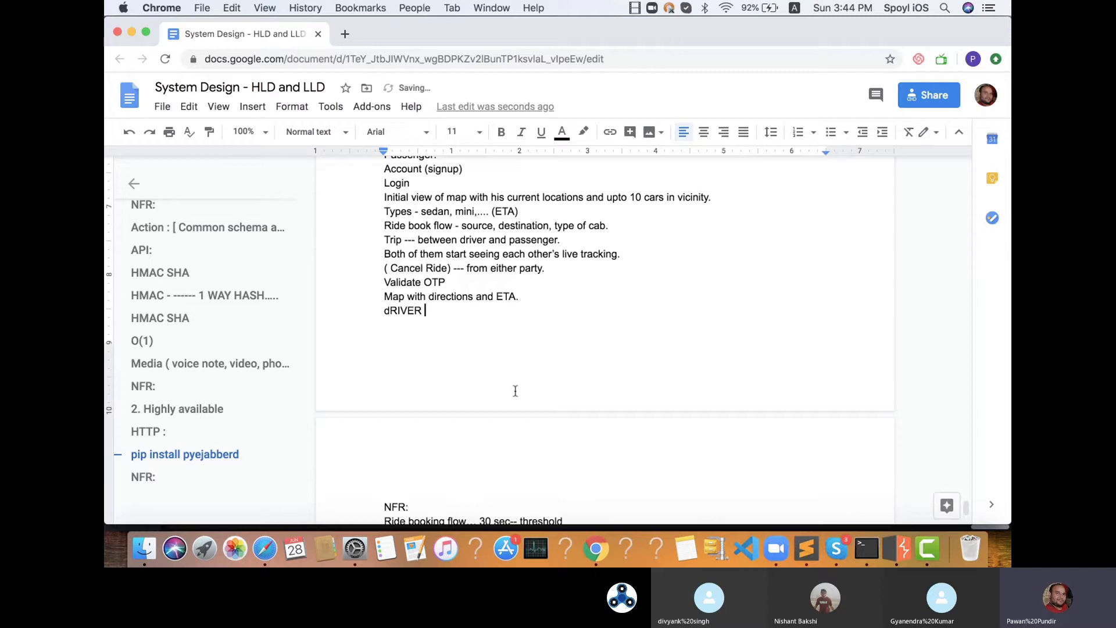
{"action": "key", "text": "BackSpace"}
{"action": "key", "text": "BackSpace"}
{"action": "key", "text": "BackSpace"}
{"action": "key", "text": "BackSpace"}
{"action": "key", "text": "BackSpace"}
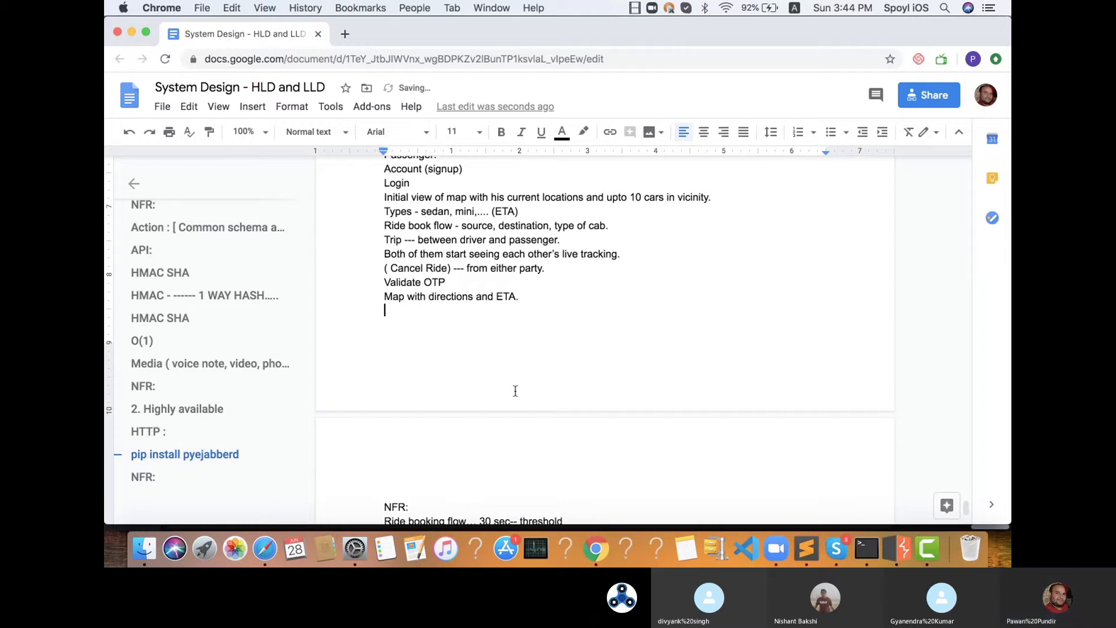
- Add the lines "Driver will mark trip complete." and "Both can rate each other." below the map and ETA line
{"action": "type", "text": "Driver will"}
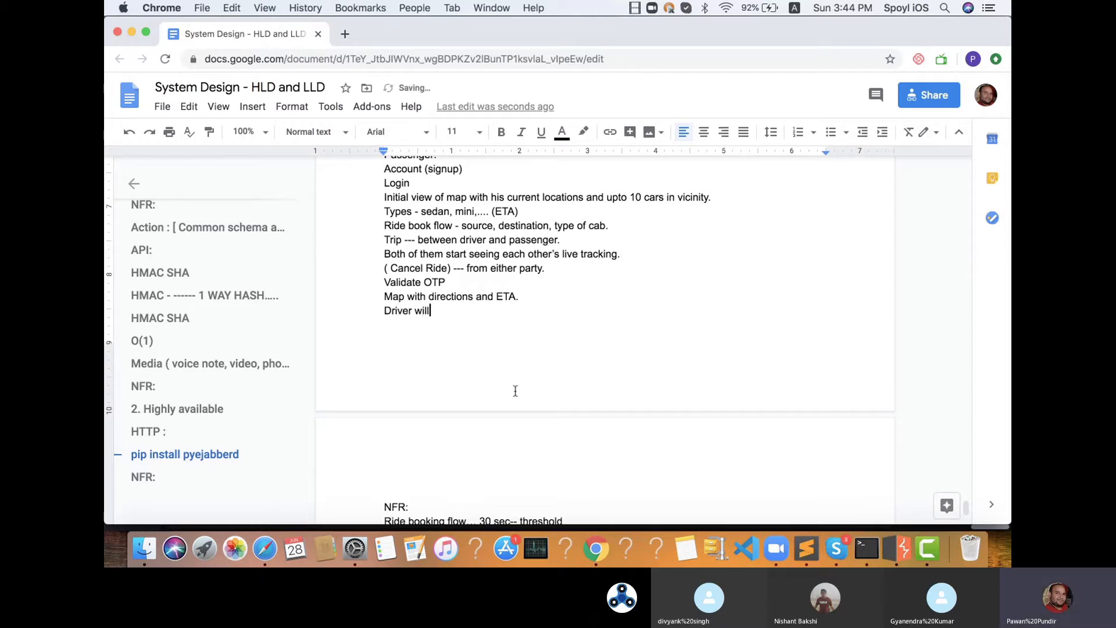
{"action": "type", "text": " mark trip complete."}
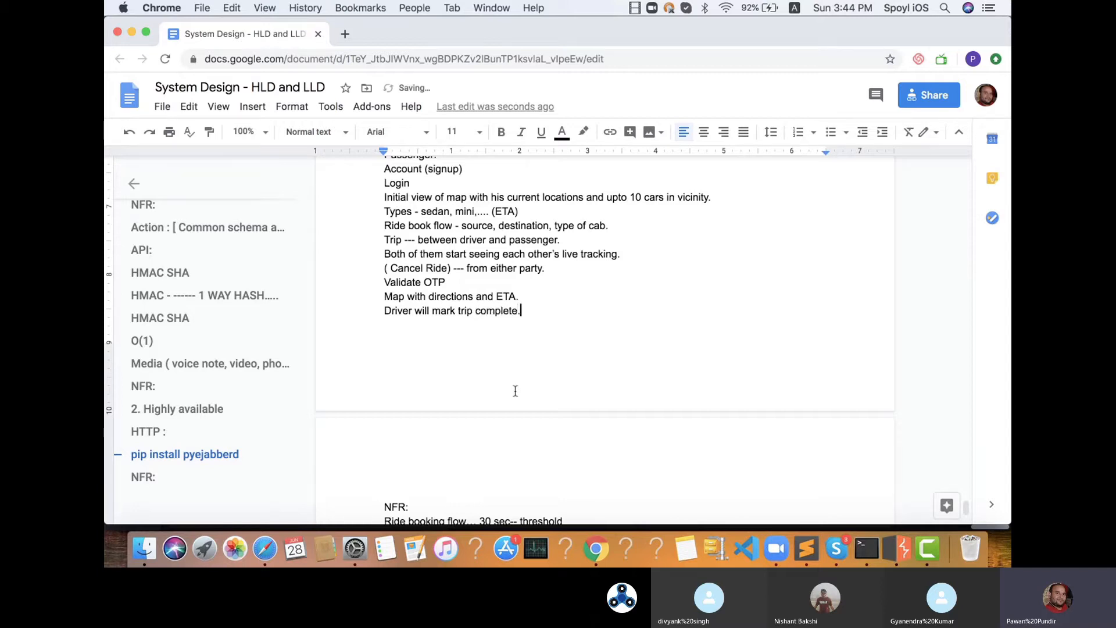
{"action": "key", "text": "Return"}
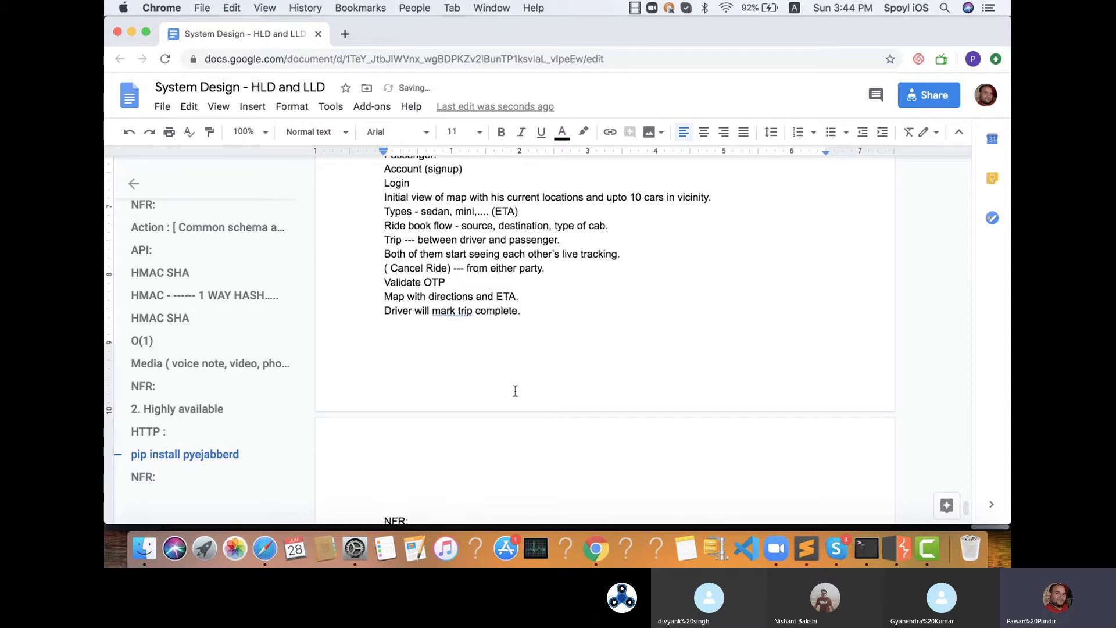
{"action": "type", "text": "Both can rate each "}
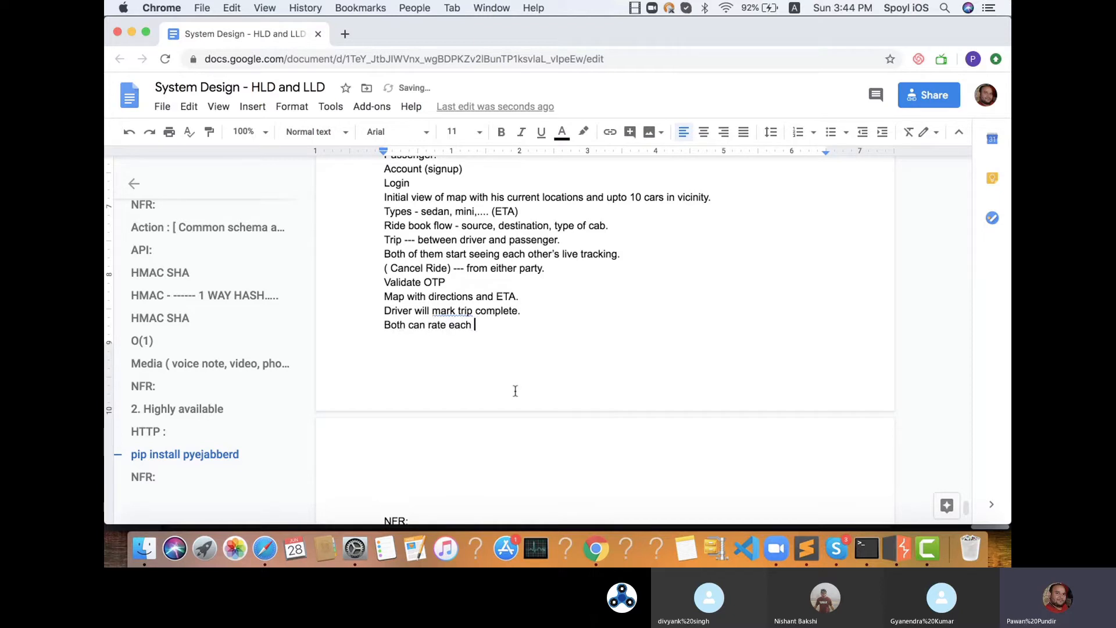
{"action": "type", "text": "other."}
{"action": "key", "text": "Return"}
- Add the line "Payments. ( wallet)." after the mutual rating line, above the NFR section
{"action": "type", "text": "Pay"}
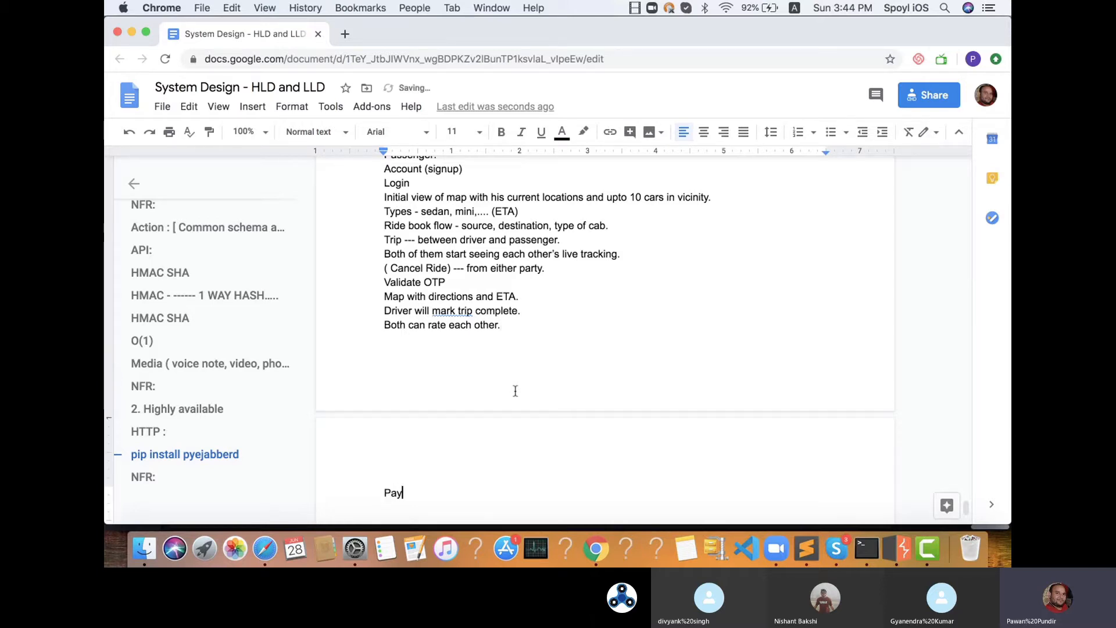
{"action": "type", "text": "ments. ( wallet"}
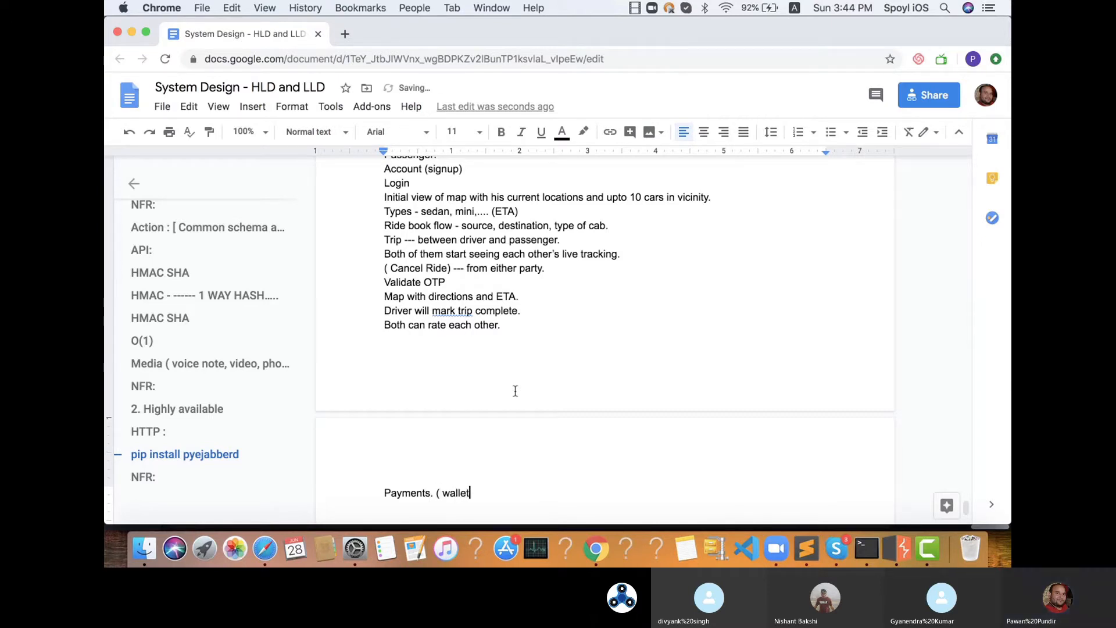
{"action": "type", "text": ")."}
{"action": "key", "text": "Return"}
{"action": "key", "text": "Return"}
{"action": "key", "text": "Return"}
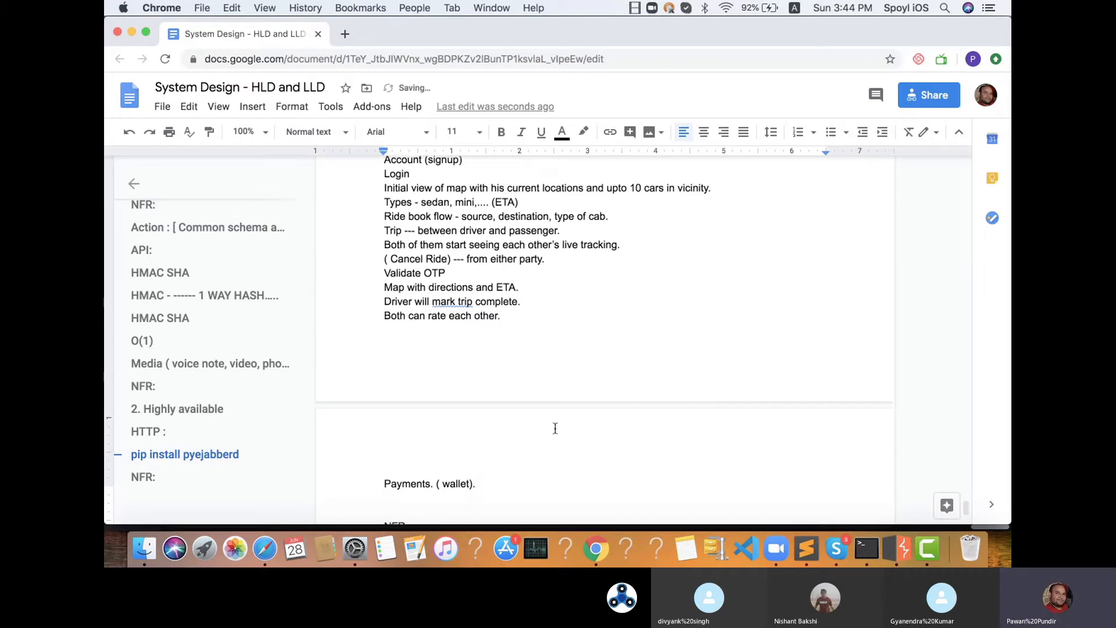
{"action": "type", "text": "NFR:"}
{"action": "key", "text": "Return"}
{"action": "type", "text": "Ride booking flow… 30 sec-- threshold"}
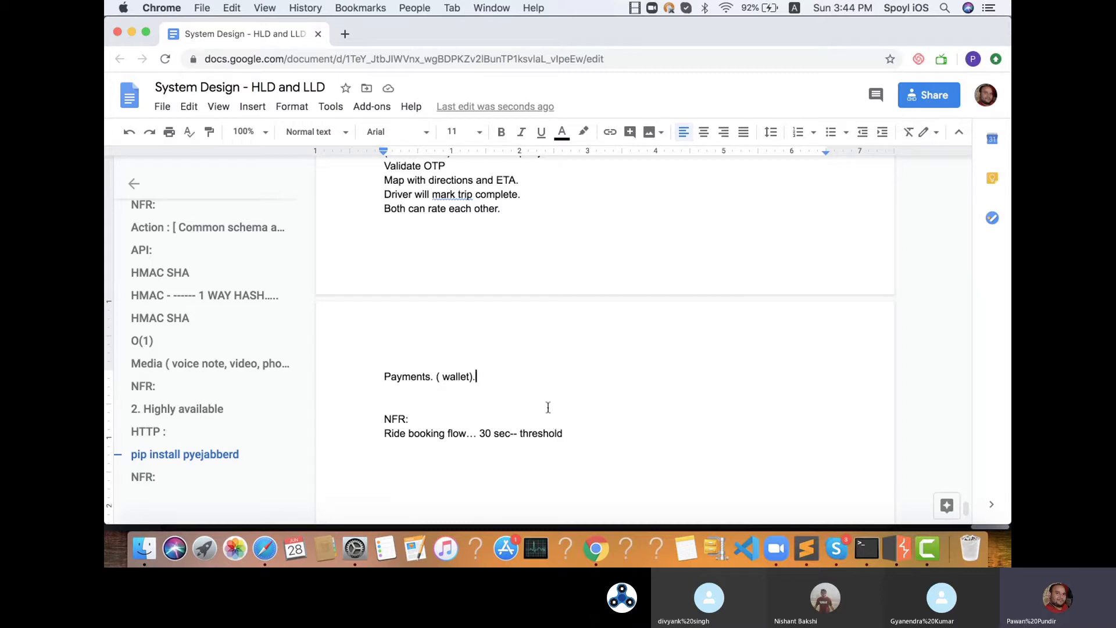
- Review the Passenger requirements and add the line "Invoicing." directly below the Payments line
{"action": "scroll", "coordinate": [548, 407], "scroll_direction": "down", "scroll_amount": 2}
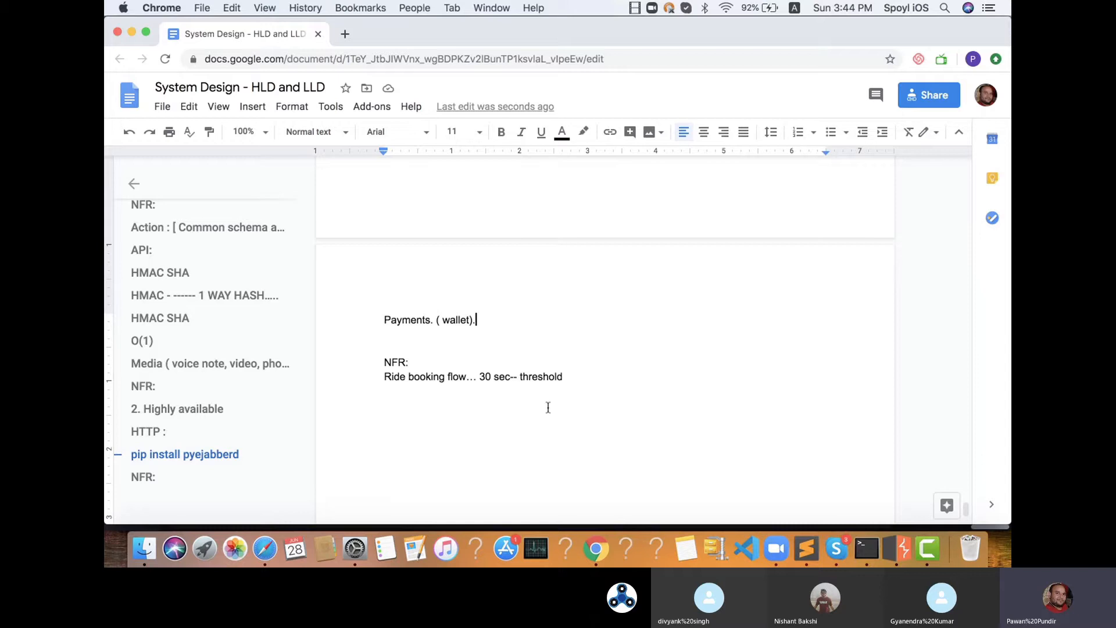
{"action": "scroll", "coordinate": [581, 347], "scroll_direction": "up", "scroll_amount": 4}
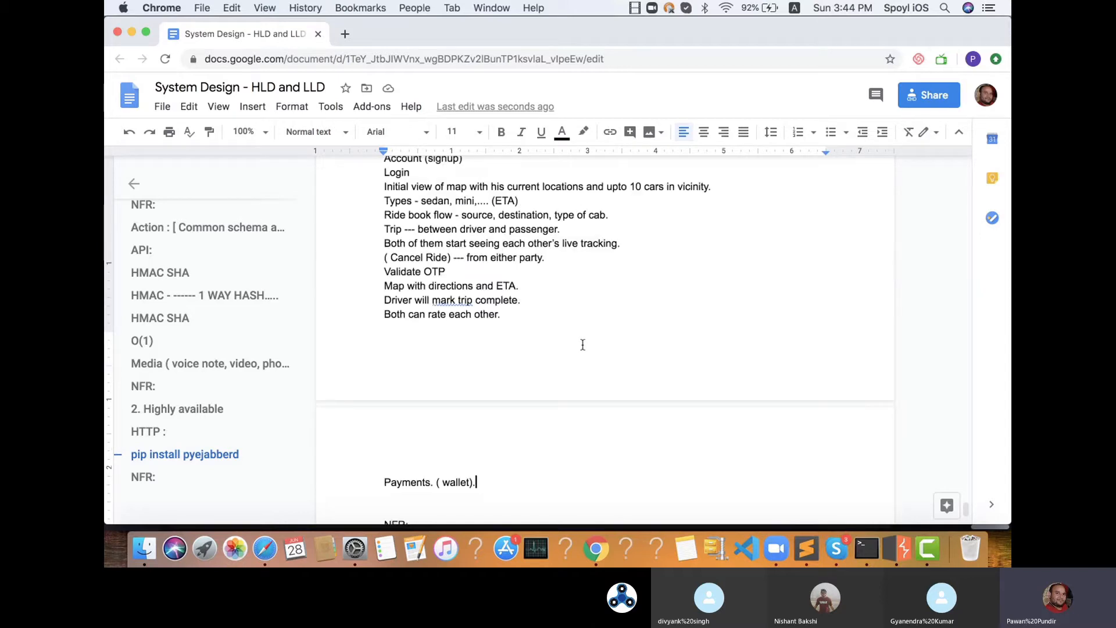
{"action": "scroll", "coordinate": [582, 344], "scroll_direction": "down", "scroll_amount": 6}
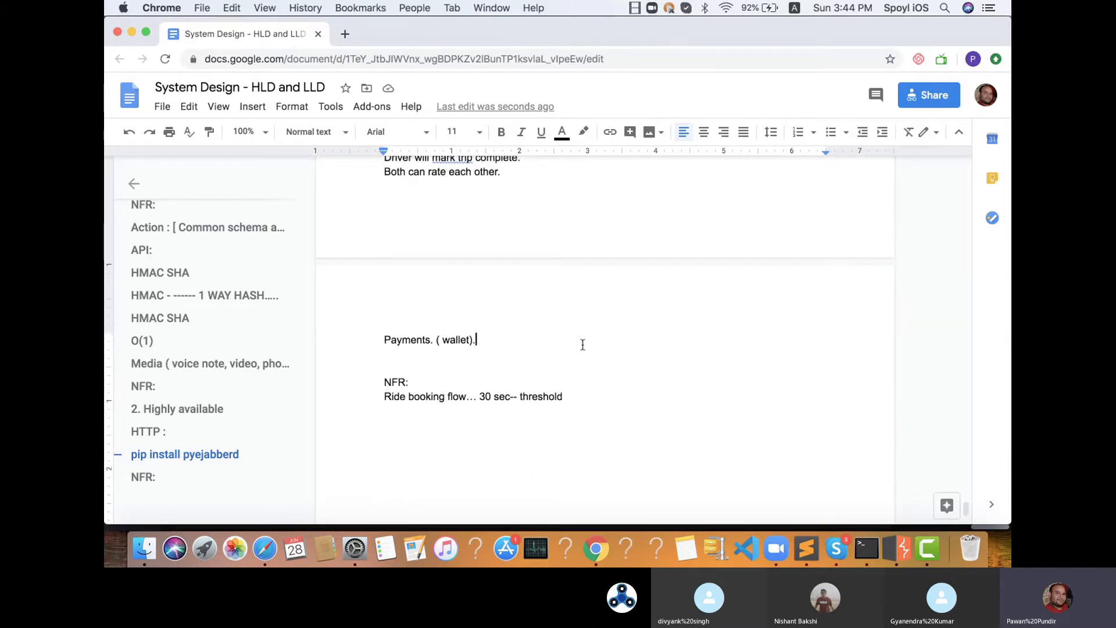
{"action": "scroll", "coordinate": [583, 345], "scroll_direction": "up", "scroll_amount": 10}
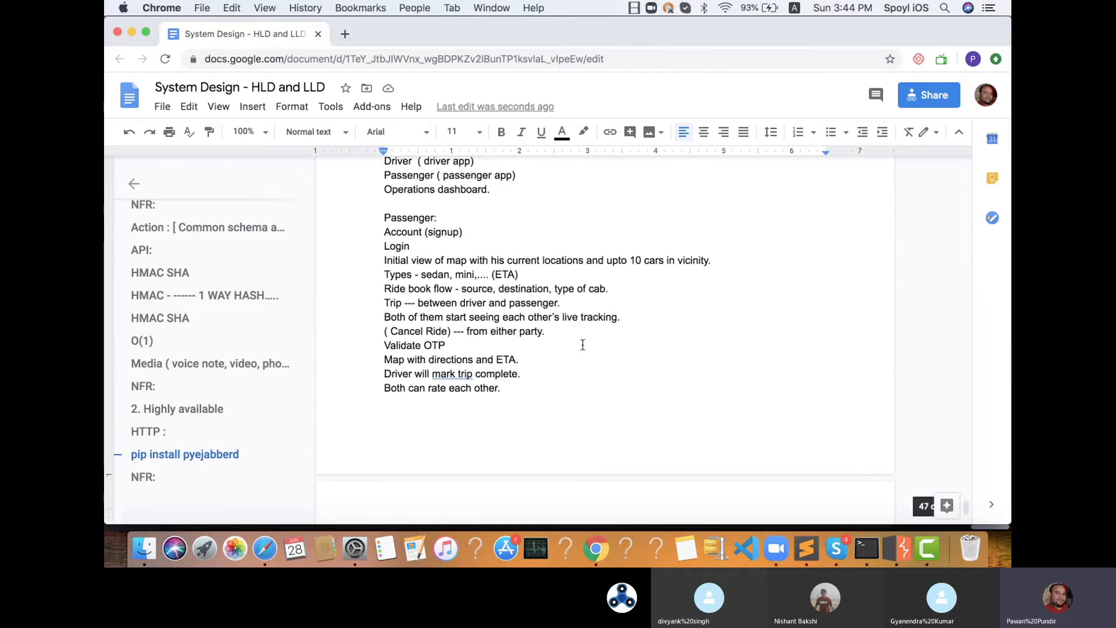
{"action": "scroll", "coordinate": [583, 345], "scroll_direction": "down", "scroll_amount": 1}
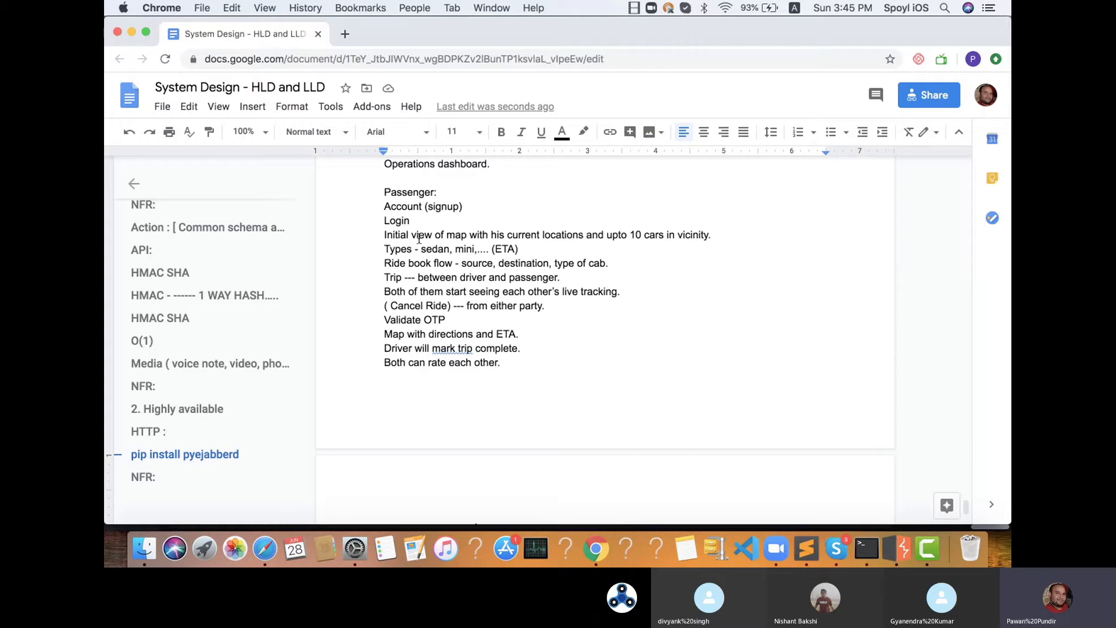
{"action": "scroll", "coordinate": [445, 352], "scroll_direction": "down", "scroll_amount": 5}
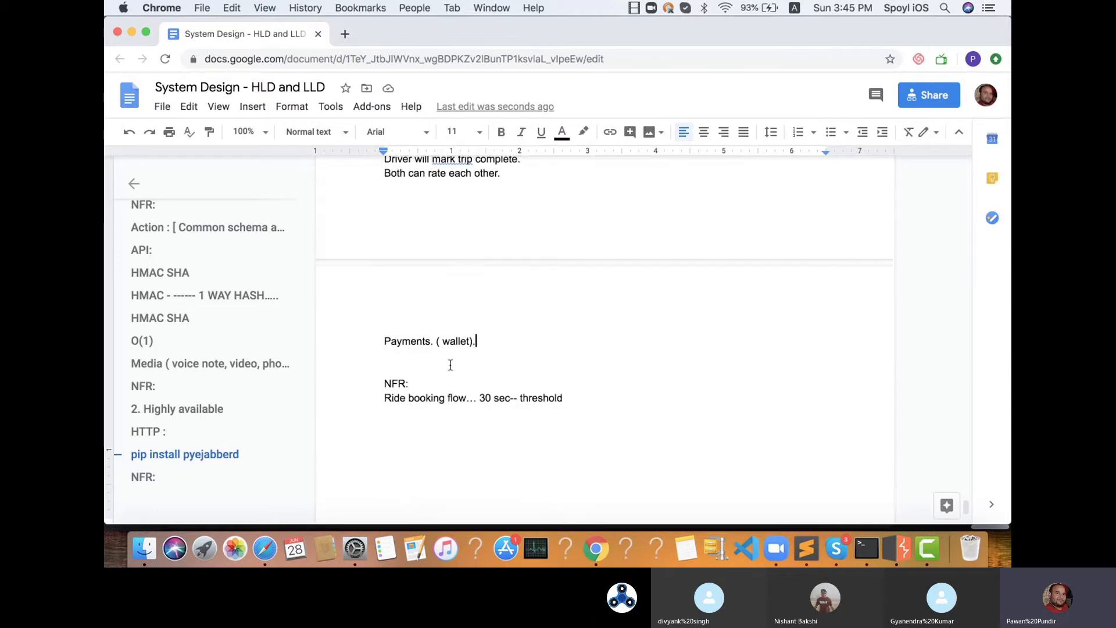
{"action": "key", "text": "Return"}
{"action": "type", "text": "B"}
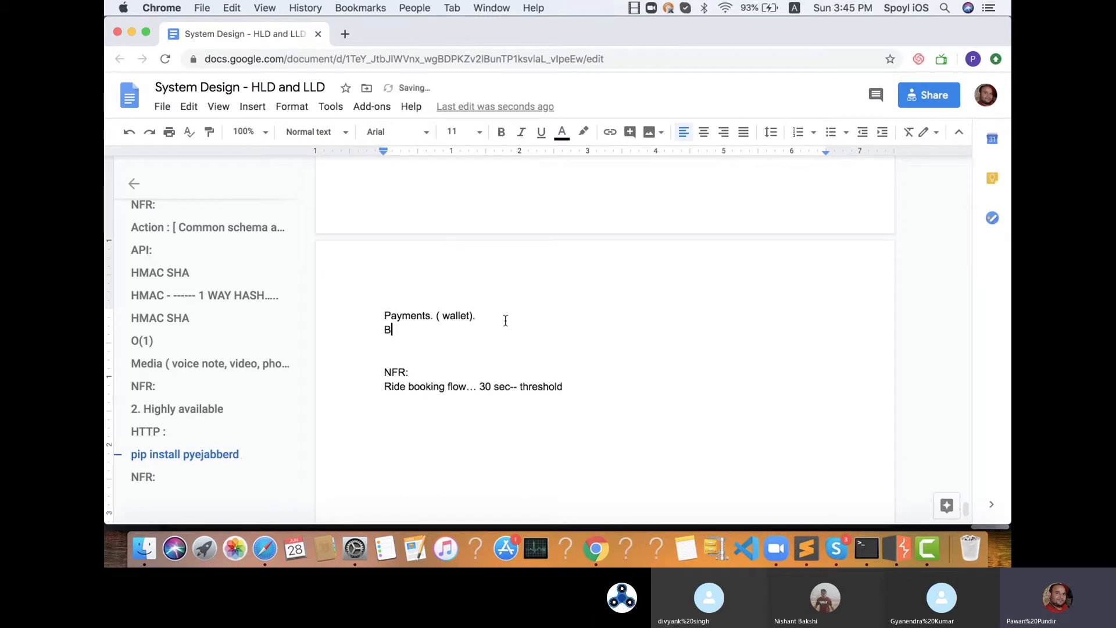
{"action": "key", "text": "BackSpace"}
{"action": "type", "text": "Invoicing."}
{"action": "key", "text": "Return"}
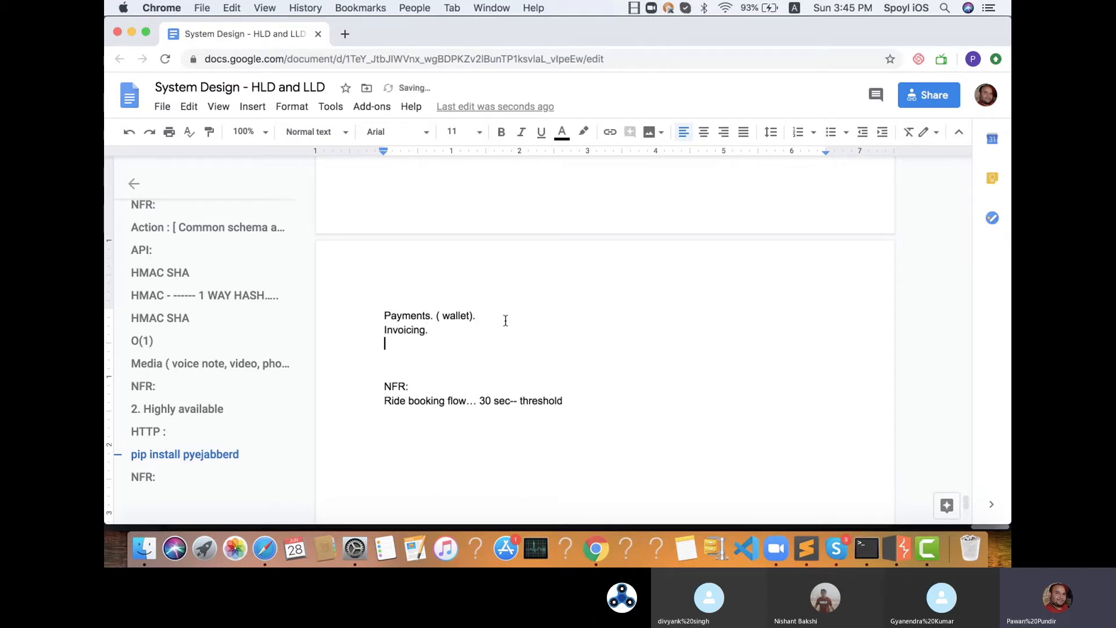
- Add the line "History Trips." below the Invoicing line
{"action": "type", "text": "T"}
{"action": "key", "text": "BackSpace"}
{"action": "type", "text": "History Trips."}
{"action": "key", "text": "Return"}
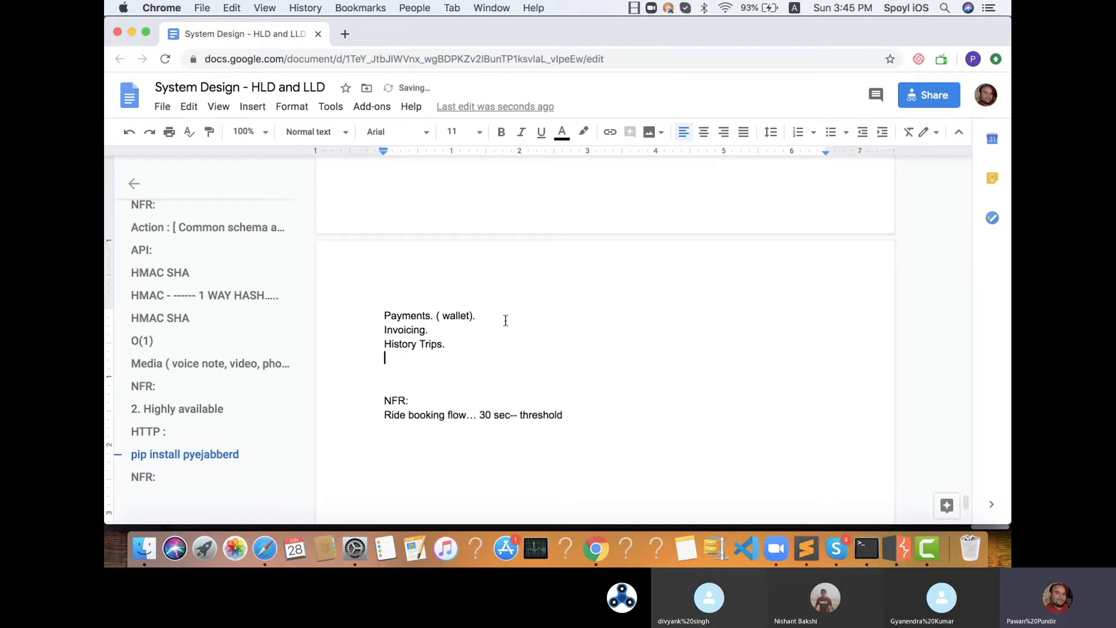
- Add "High Availability." as the second item of the NFR section, below the ride booking threshold line
{"action": "scroll", "coordinate": [526, 349], "scroll_direction": "down", "scroll_amount": 2}
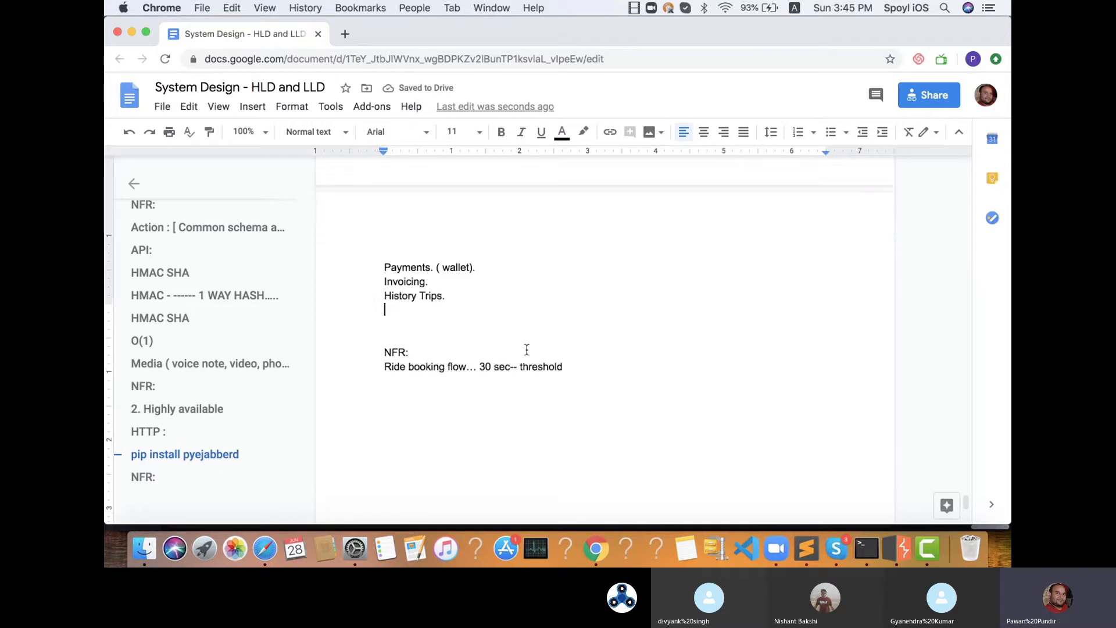
{"action": "left_click", "coordinate": [440, 366]}
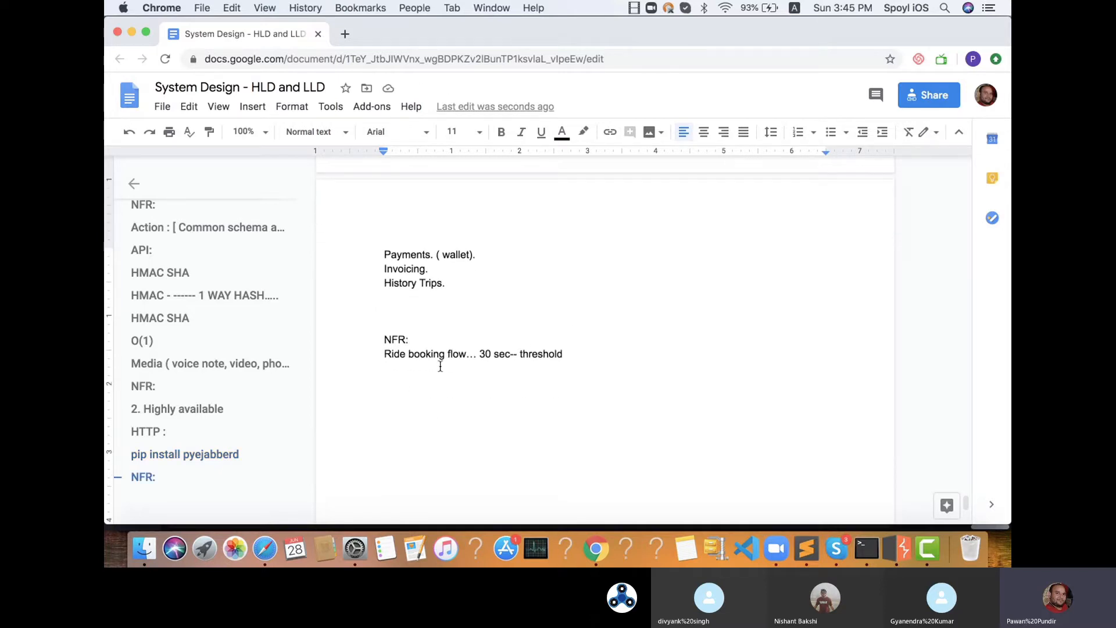
{"action": "type", "text": "High Ava"}
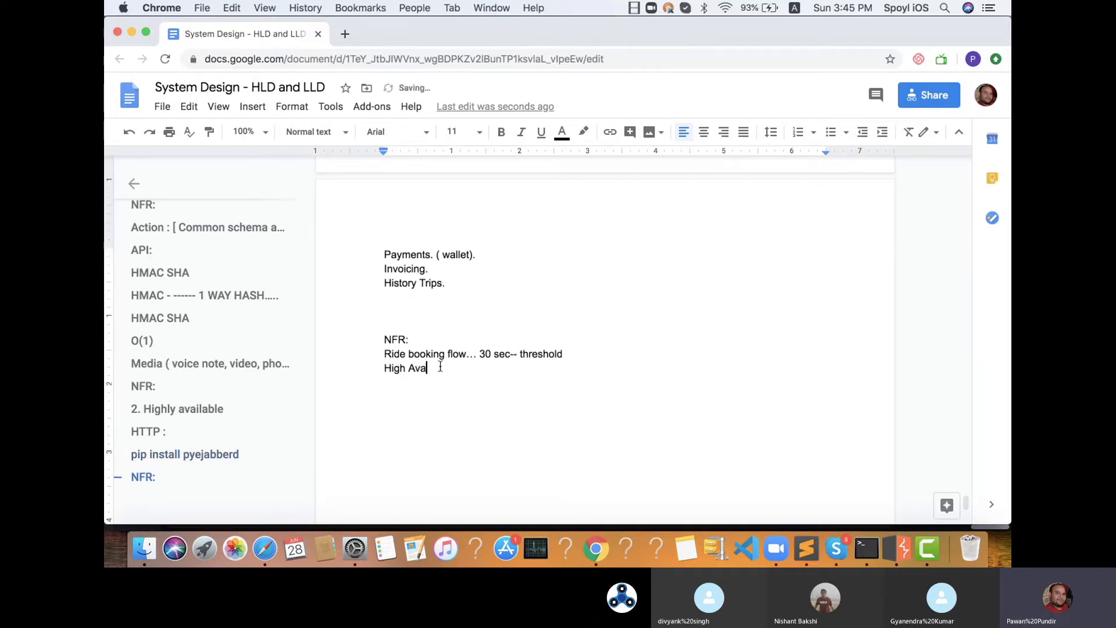
{"action": "type", "text": "ilability."}
{"action": "key", "text": "Return"}
- Place a "-----" divider below the NFR items and start a section headed "Flow Diagram:" under it
{"action": "key", "text": "Return"}
{"action": "type", "text": "----"}
{"action": "key", "text": "Return"}
{"action": "scroll", "coordinate": [457, 327], "scroll_direction": "up", "scroll_amount": 3}
{"action": "scroll", "coordinate": [457, 327], "scroll_direction": "up", "scroll_amount": 2}
{"action": "scroll", "coordinate": [457, 327], "scroll_direction": "down", "scroll_amount": 6}
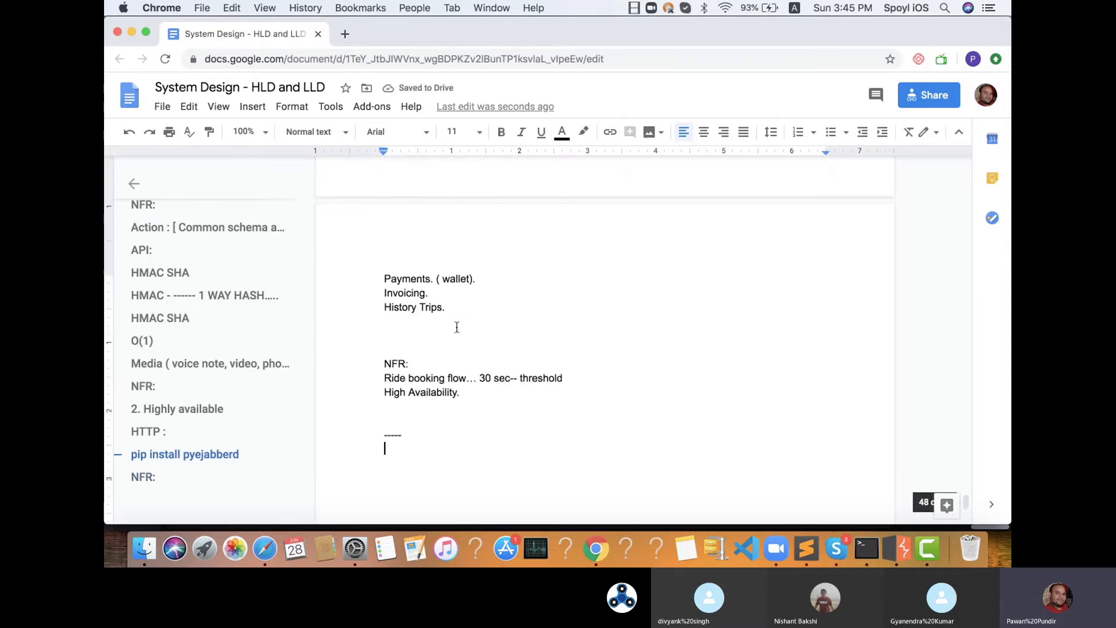
{"action": "type", "text": "F"}
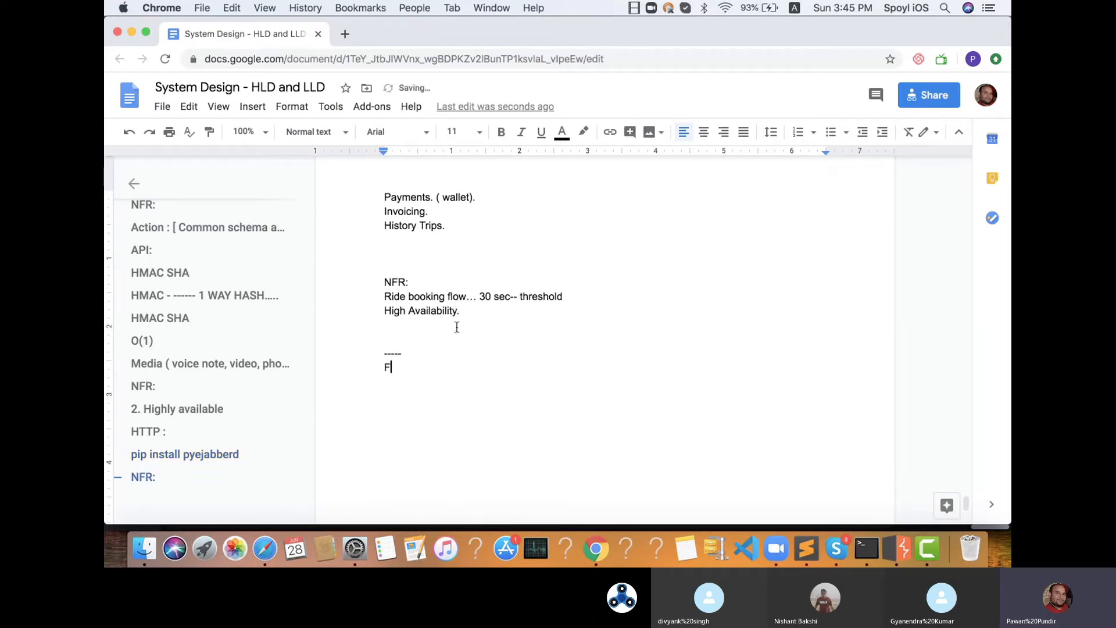
{"action": "type", "text": "low Diagram:"}
{"action": "key", "text": "Return"}
- Insert a new drawing below the "Flow Diagram:" heading
{"action": "left_click", "coordinate": [290, 110]}
{"action": "mouse_move", "coordinate": [314, 134]}
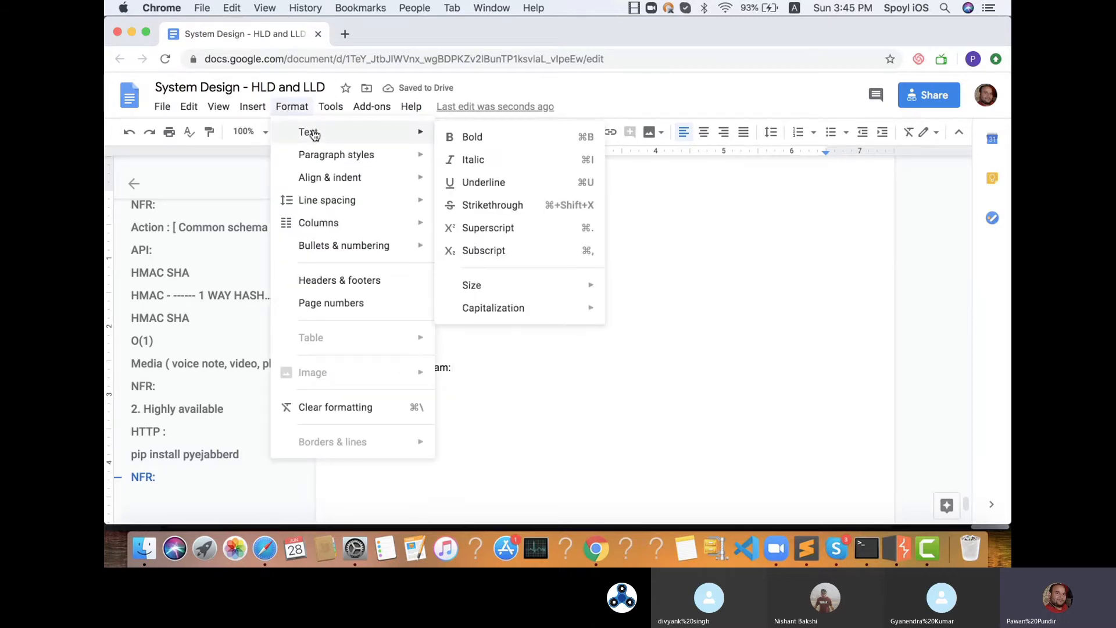
{"action": "left_click", "coordinate": [253, 106]}
{"action": "mouse_move", "coordinate": [309, 183]}
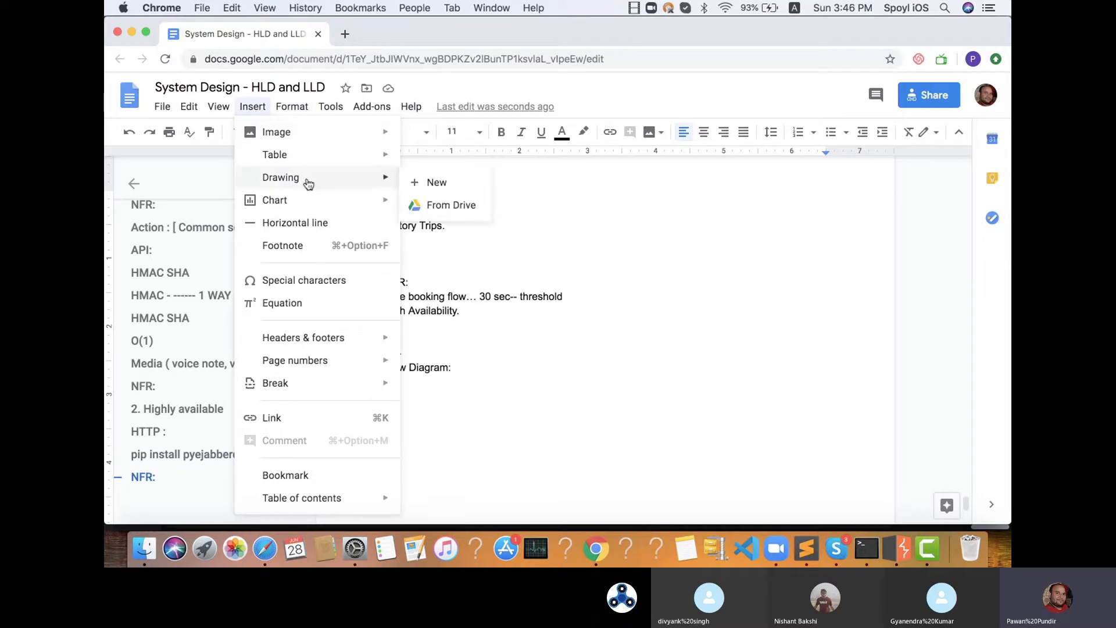
{"action": "left_click", "coordinate": [439, 188]}
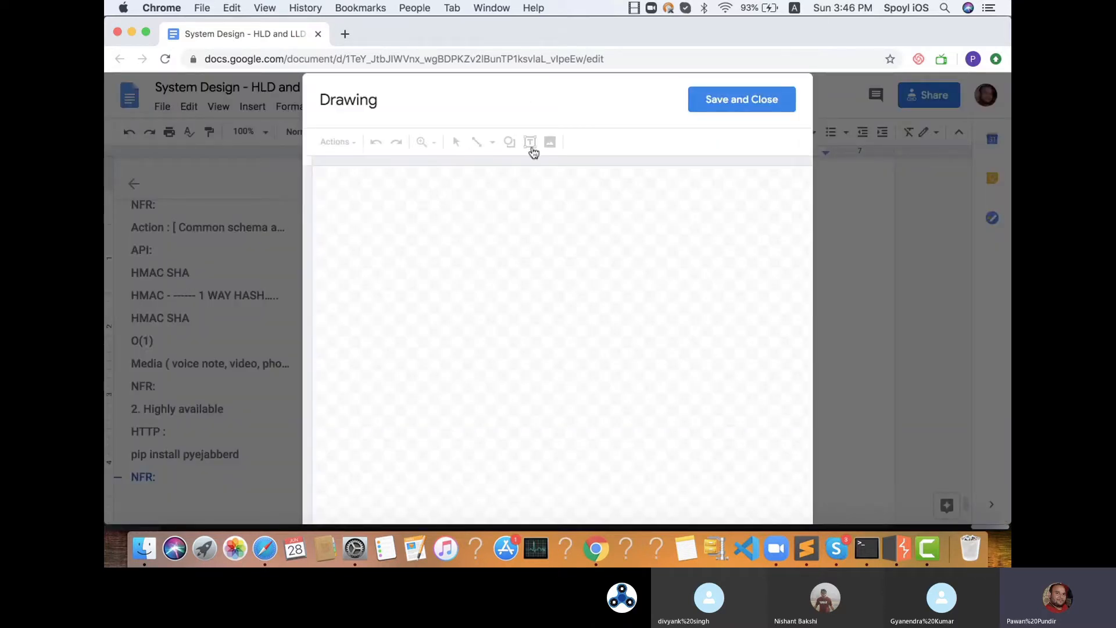
- Draw a rectangle about 1.2 in wide near the canvas's upper-left corner and label it "Passenger" and "Map view" on two lines
{"action": "left_click", "coordinate": [510, 145]}
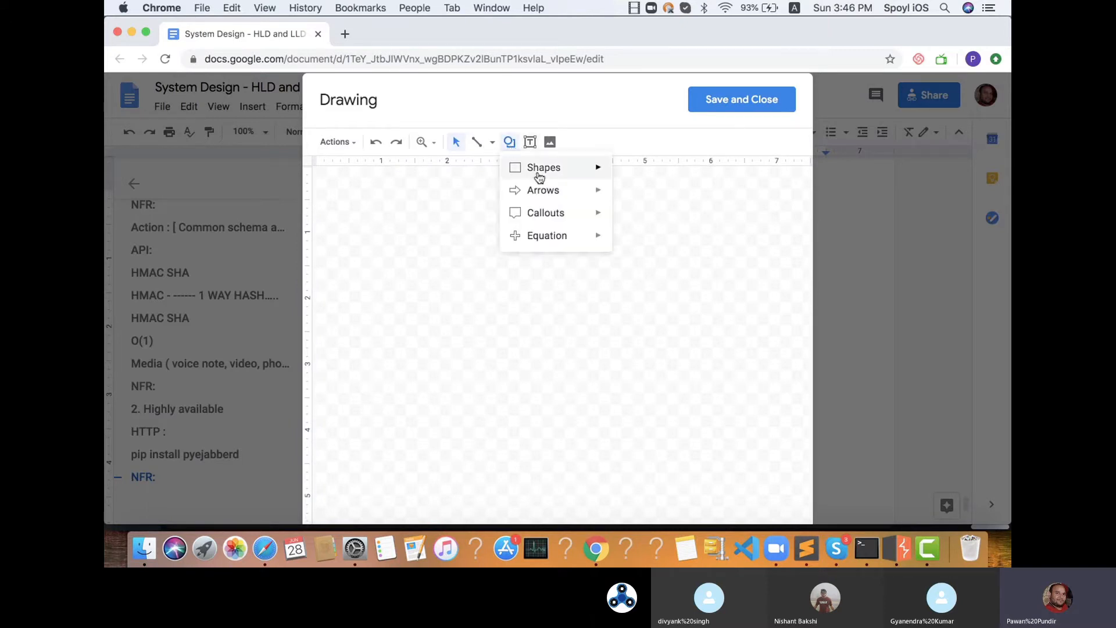
{"action": "mouse_move", "coordinate": [538, 172]}
{"action": "left_click", "coordinate": [624, 173]}
{"action": "left_click_drag", "start_coordinate": [364, 195], "coordinate": [445, 239]}
{"action": "double_click", "coordinate": [395, 212]}
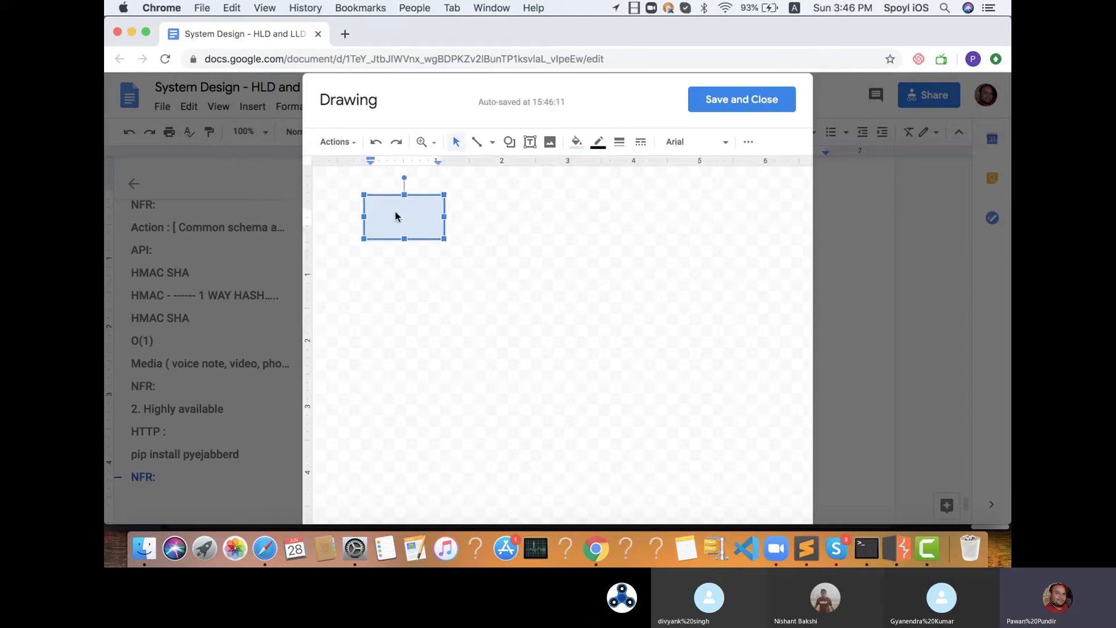
{"action": "type", "text": "passenger"}
{"action": "key", "text": "Return"}
{"action": "type", "text": "Map view"}
{"action": "left_click", "coordinate": [472, 170]}
{"action": "left_click", "coordinate": [402, 218]}
{"action": "left_click", "coordinate": [399, 225]}
{"action": "type", "text": "https://youtu.be/sbKqW2Ml_RE"}
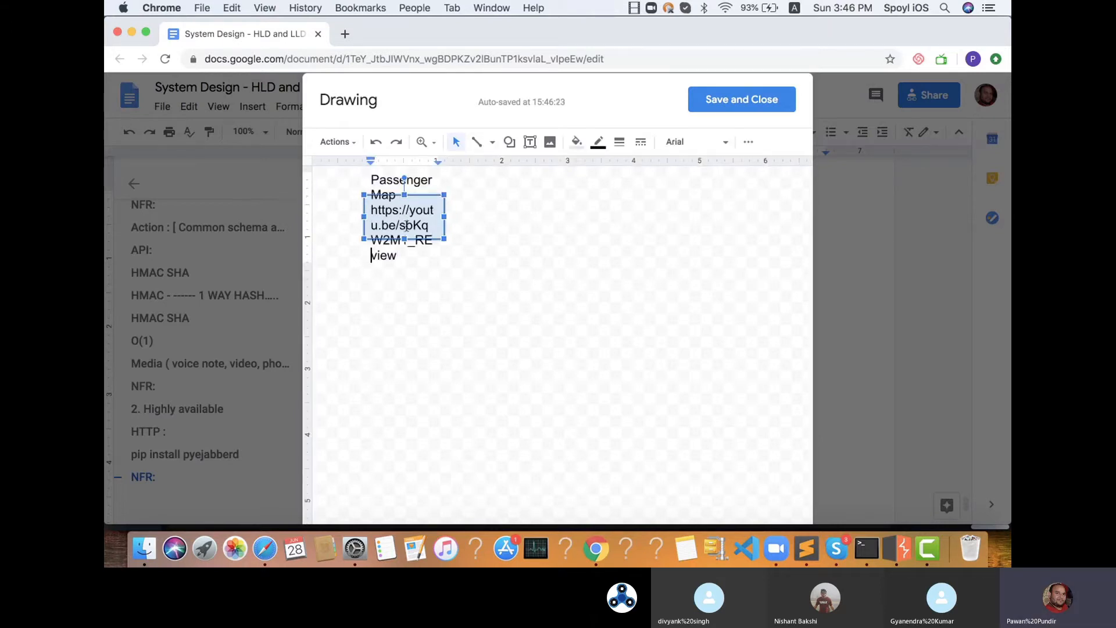
{"action": "key", "text": "super+z"}
{"action": "left_click", "coordinate": [434, 211]}
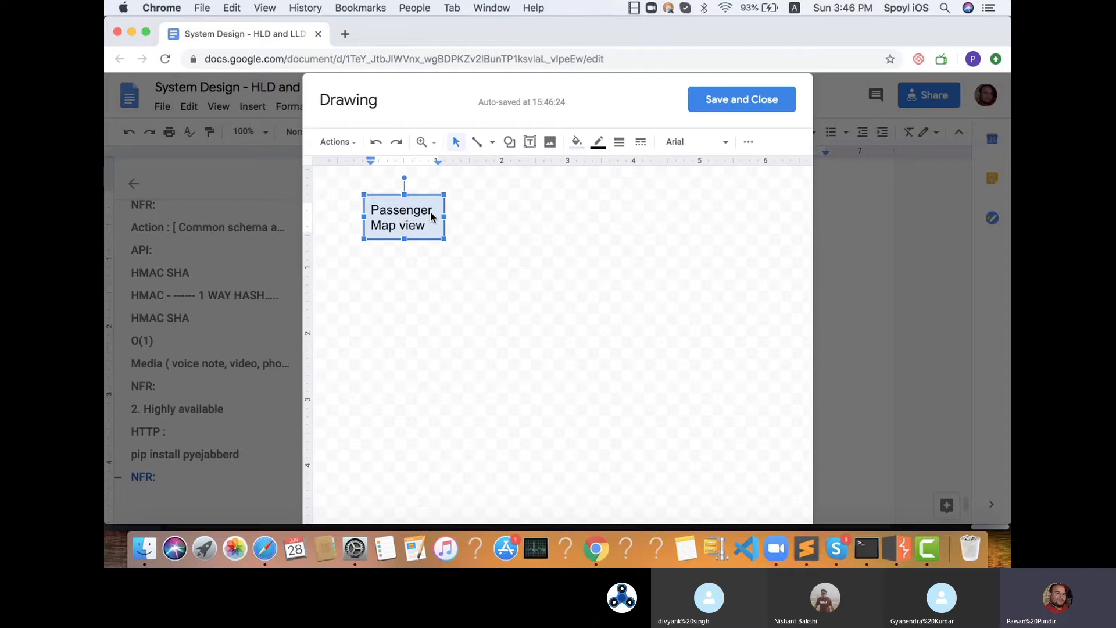
{"action": "key", "text": "super+v"}
{"action": "key", "text": "super+z"}
{"action": "key", "text": "Escape"}
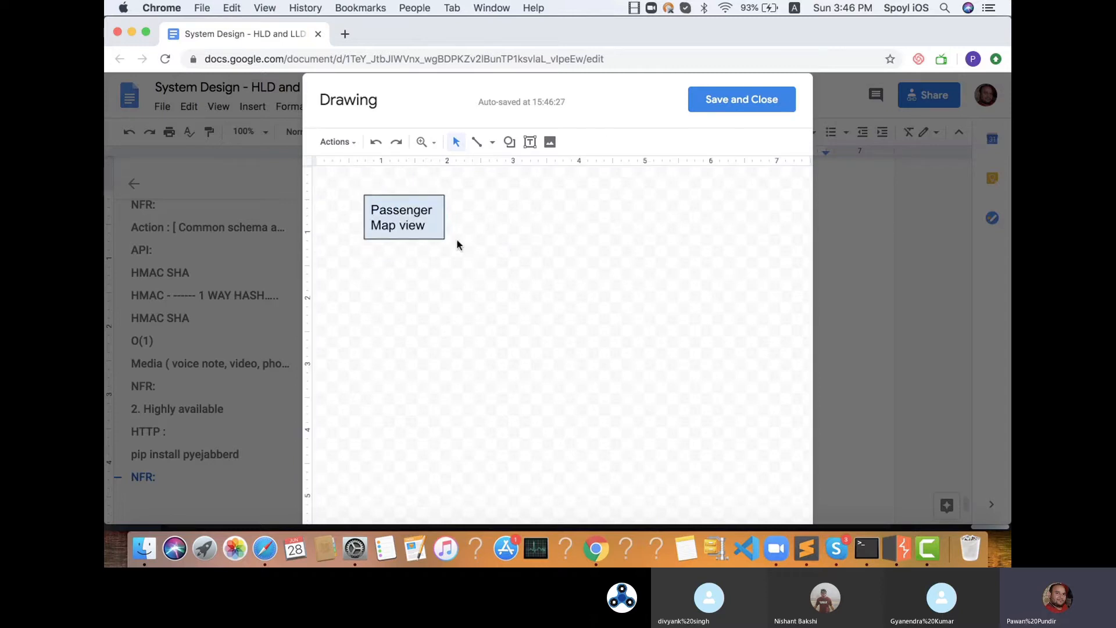
- Duplicate the Passenger Map view box, place the copy to its right and relabel it "Trip details (src, dest, type)"
{"action": "key", "text": "super+d"}
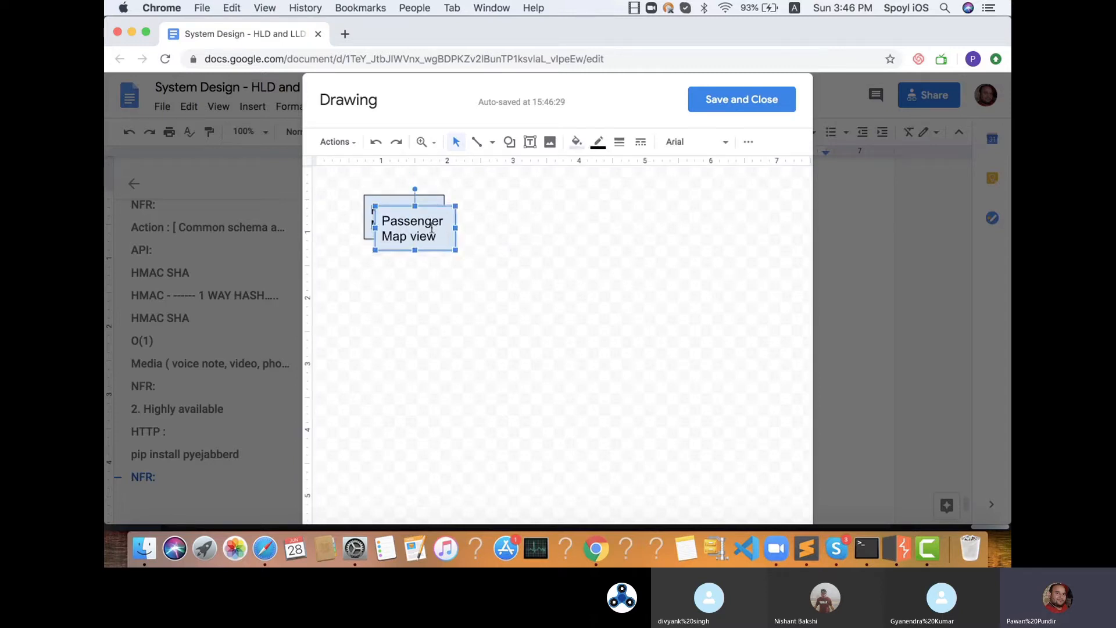
{"action": "left_click_drag", "start_coordinate": [448, 208], "coordinate": [480, 202]}
{"action": "key", "text": "super+c"}
{"action": "left_click", "coordinate": [532, 228]}
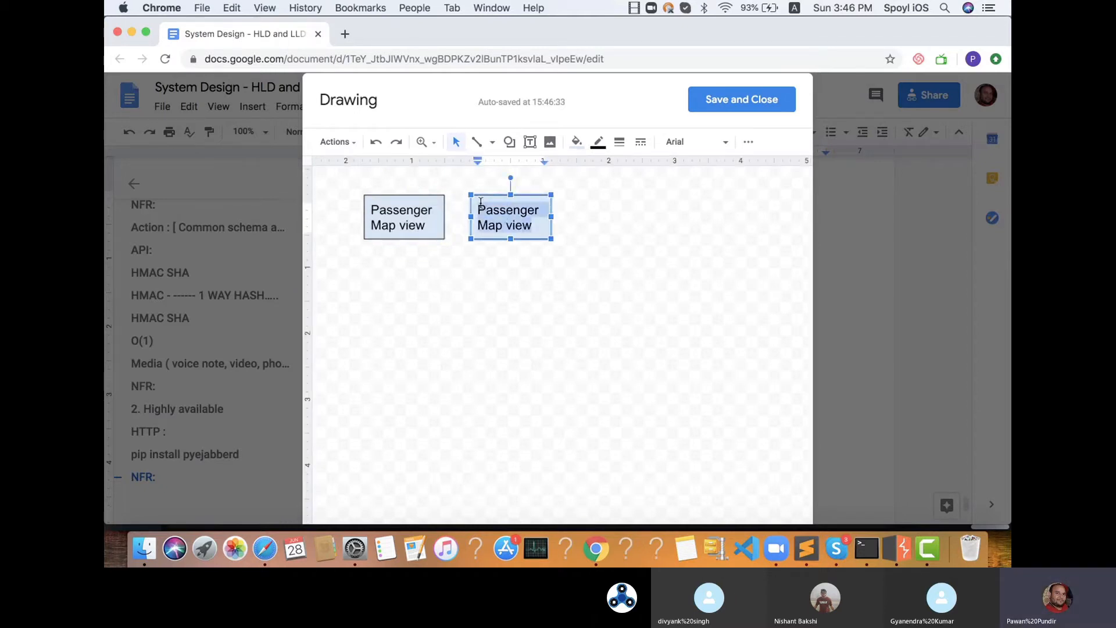
{"action": "key", "text": "BackSpace"}
{"action": "type", "text": "Trip de"}
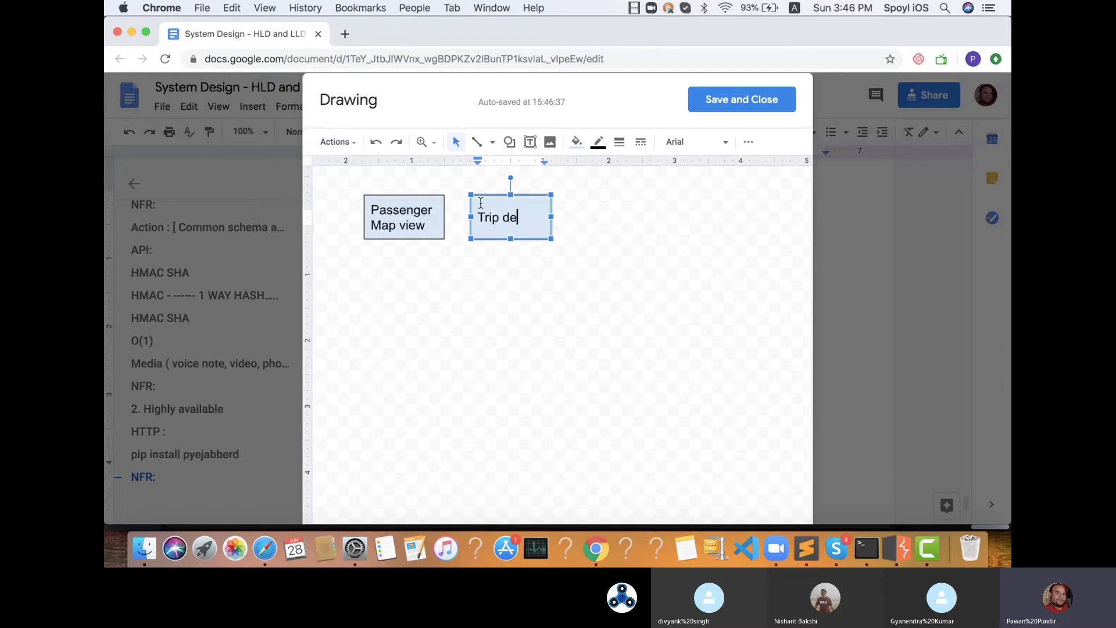
{"action": "type", "text": "tails (src, dest, type)"}
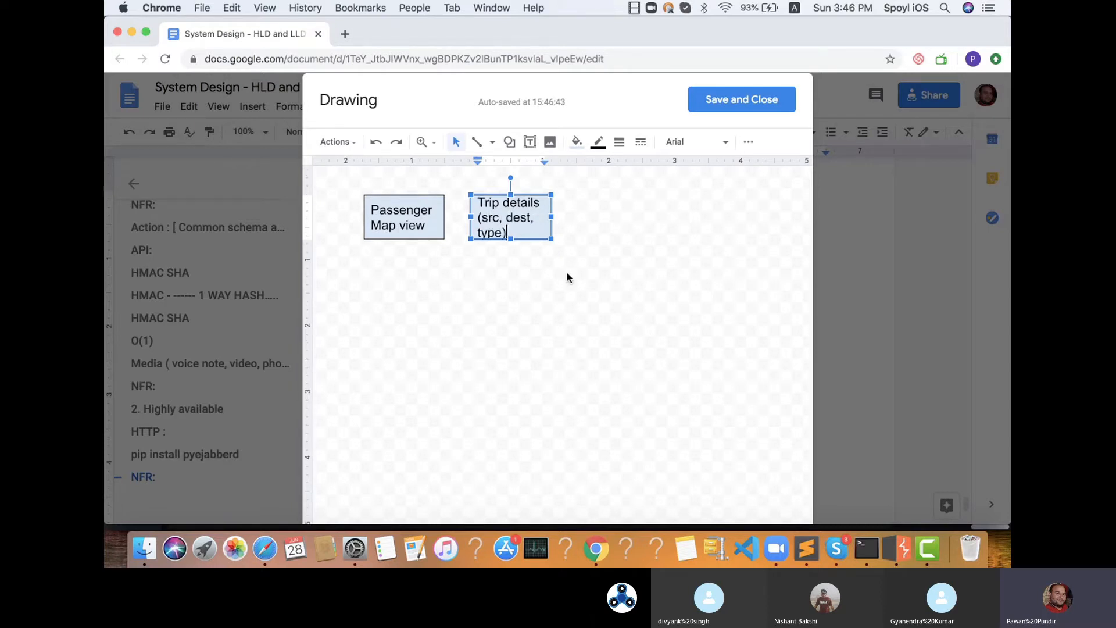
{"action": "key", "text": "super+v"}
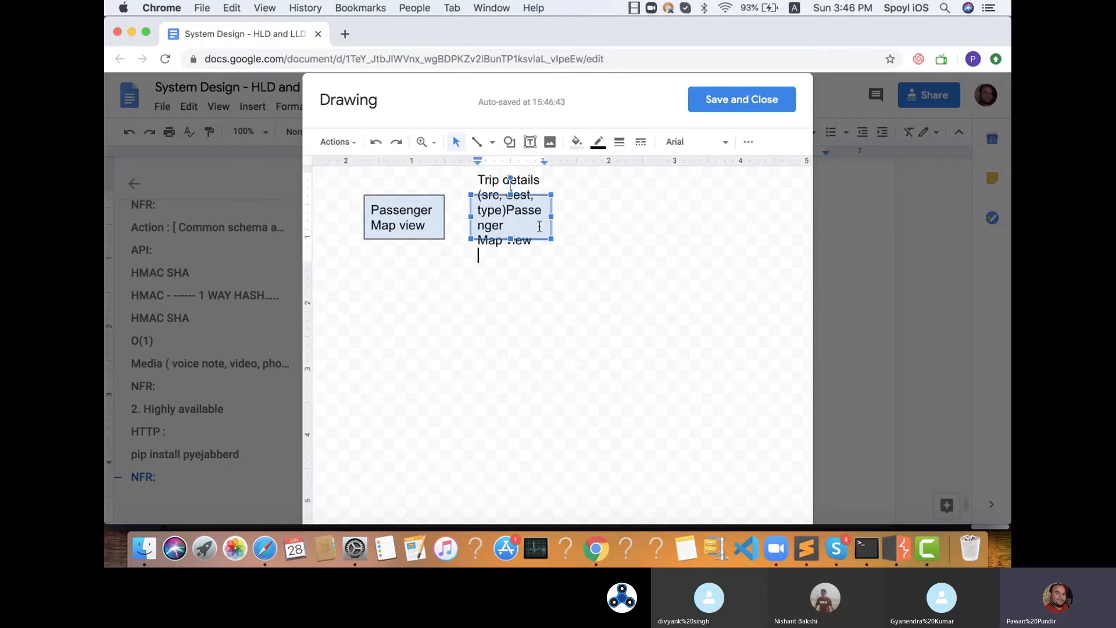
{"action": "key", "text": "super+z"}
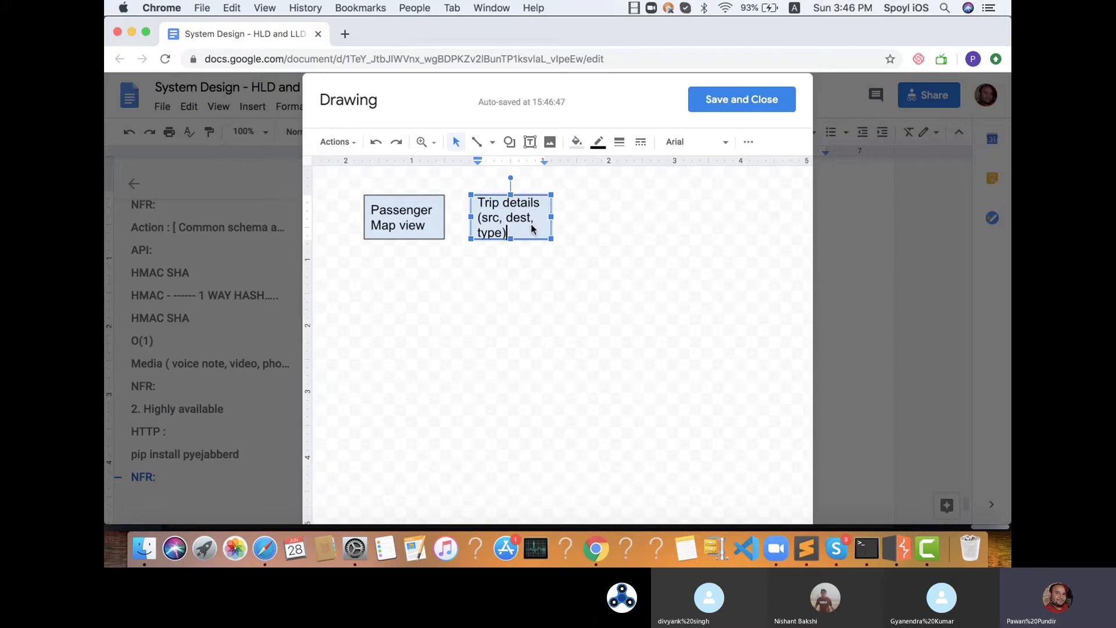
{"action": "key", "text": "super+v"}
{"action": "key", "text": "super+z"}
{"action": "left_click", "coordinate": [547, 290]}
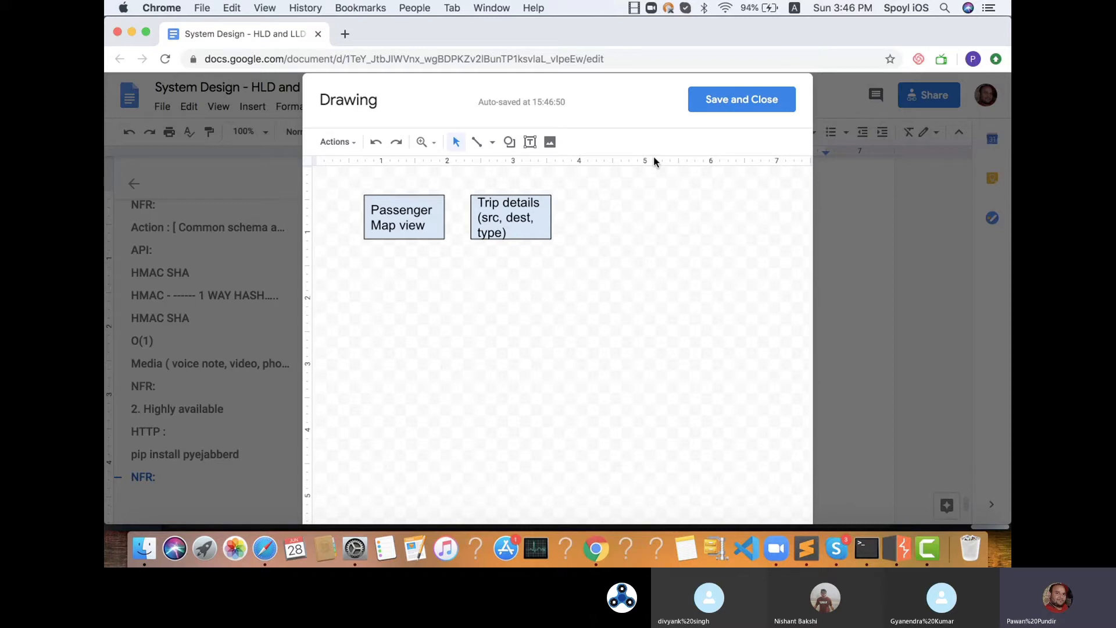
- Save and close the drawing, and delete it from below the "Flow Diagram:" heading
{"action": "left_click", "coordinate": [724, 104]}
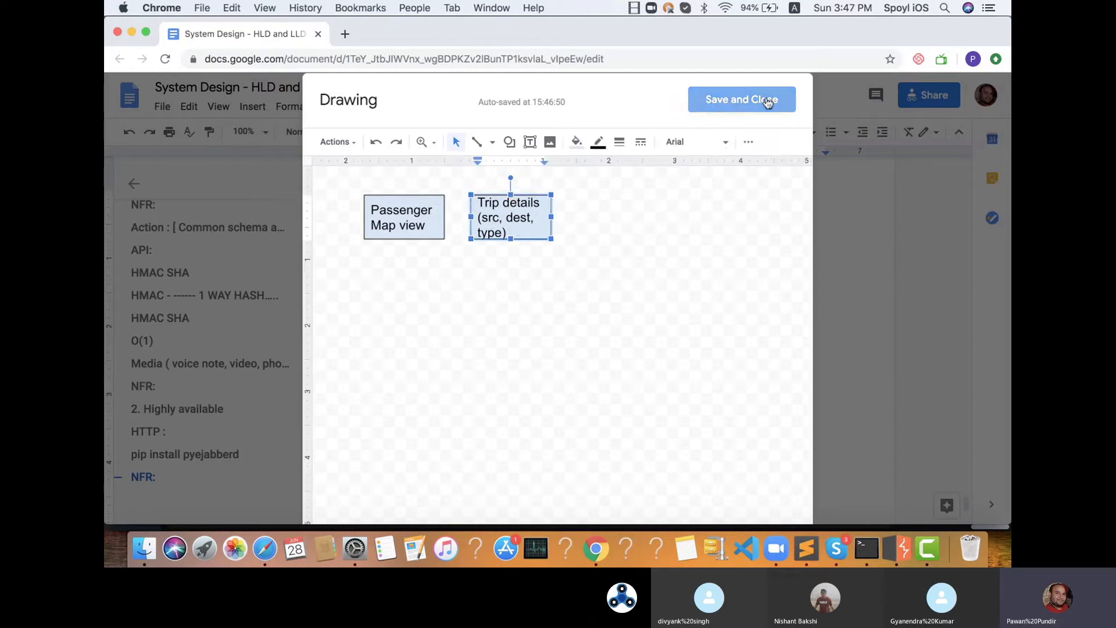
{"action": "left_click", "coordinate": [429, 395]}
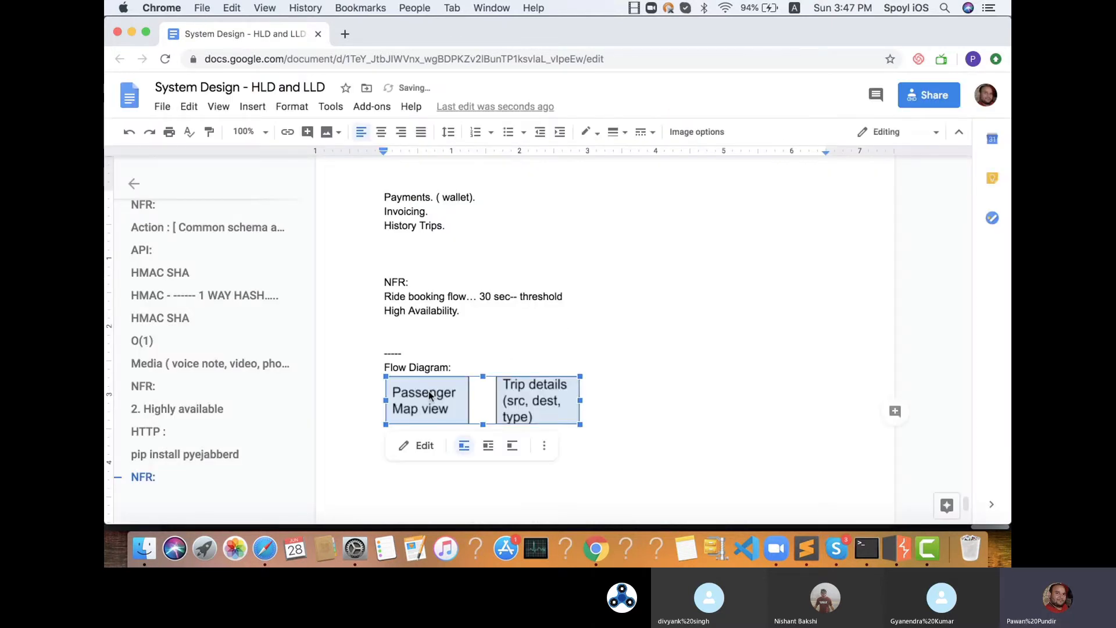
{"action": "key", "text": "BackSpace"}
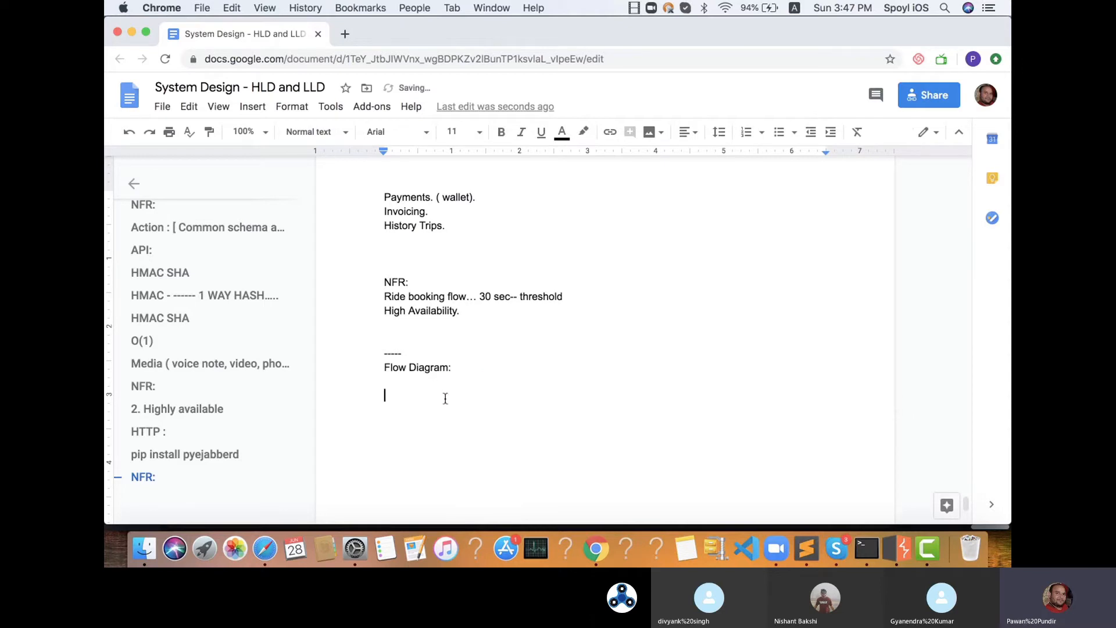
- Add a "------" divider below the Flow Diagram heading and start a section headed "Capacity:" under it
{"action": "type", "text": "------"}
{"action": "key", "text": "Return"}
{"action": "type", "text": "capacity:"}
{"action": "key", "text": "Return"}
- Add the line "Assumptions: 1 million daily rides." below the Capacity heading
{"action": "type", "text": "a"}
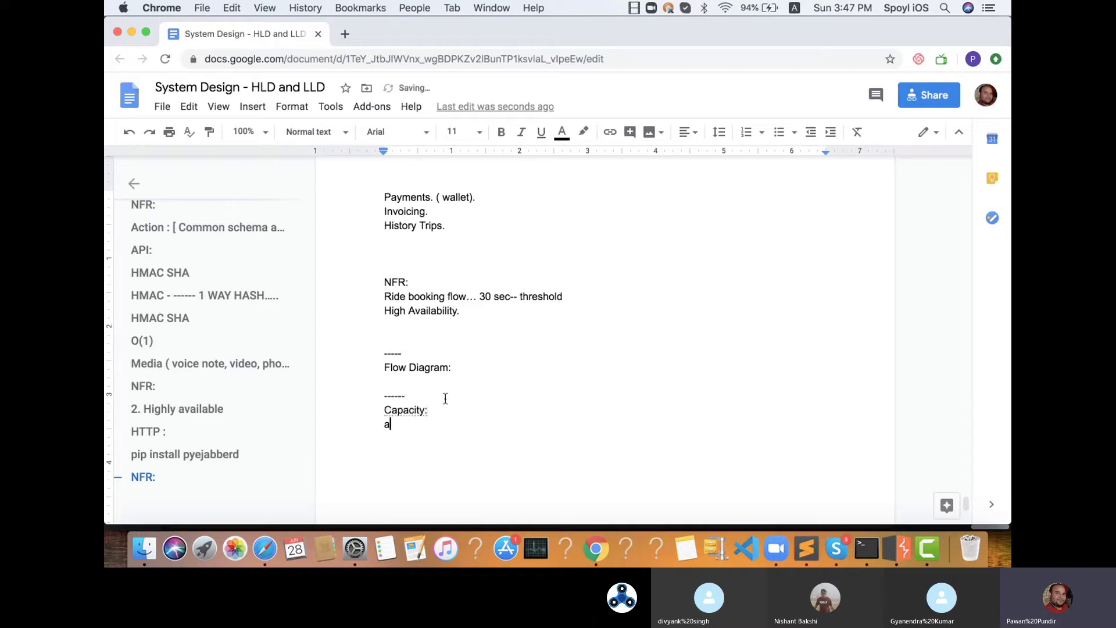
{"action": "type", "text": "ssumptions: "}
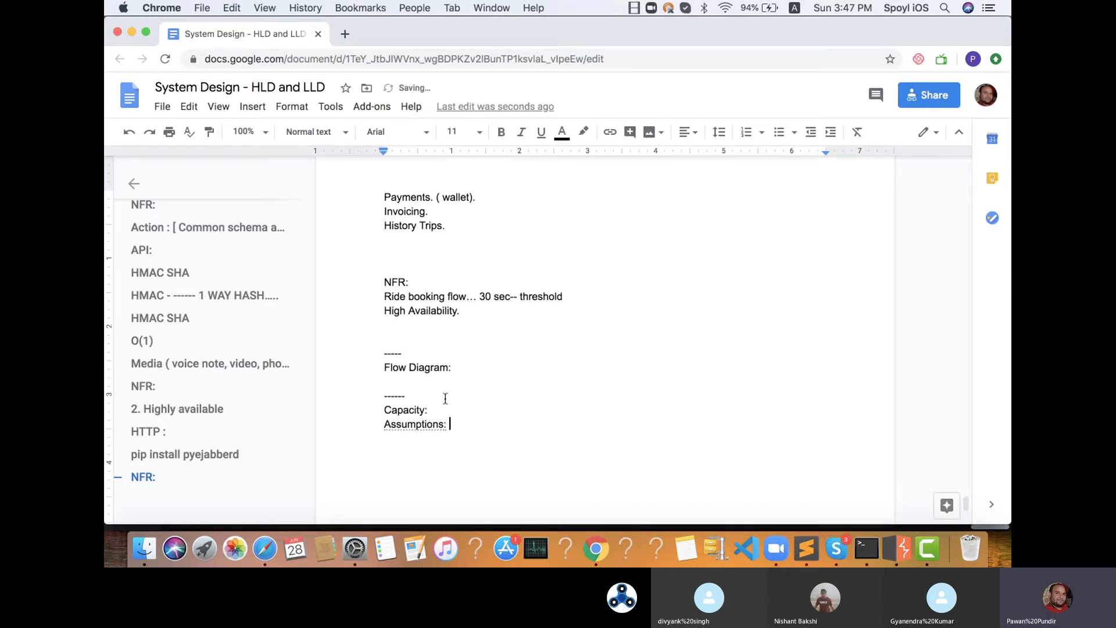
{"action": "type", "text": "IM"}
{"action": "key", "text": "BackSpace"}
{"action": "key", "text": "BackSpace"}
{"action": "type", "text": "M"}
{"action": "key", "text": "BackSpace"}
{"action": "key", "text": "BackSpace"}
{"action": "key", "text": "BackSpace"}
{"action": "type", "text": "1"}
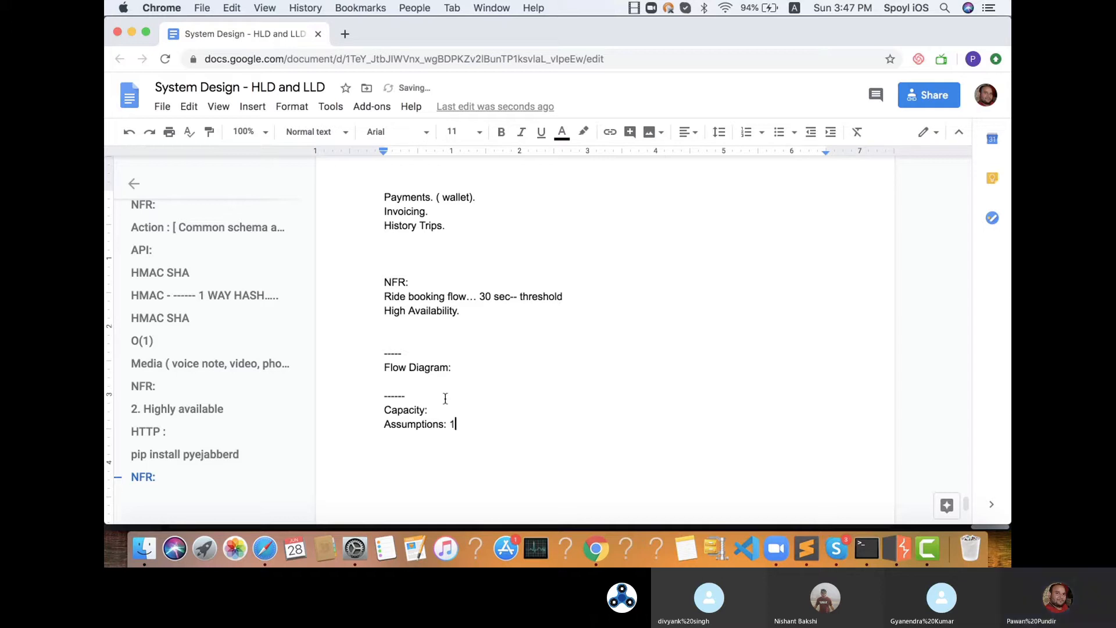
{"action": "type", "text": " million dai"}
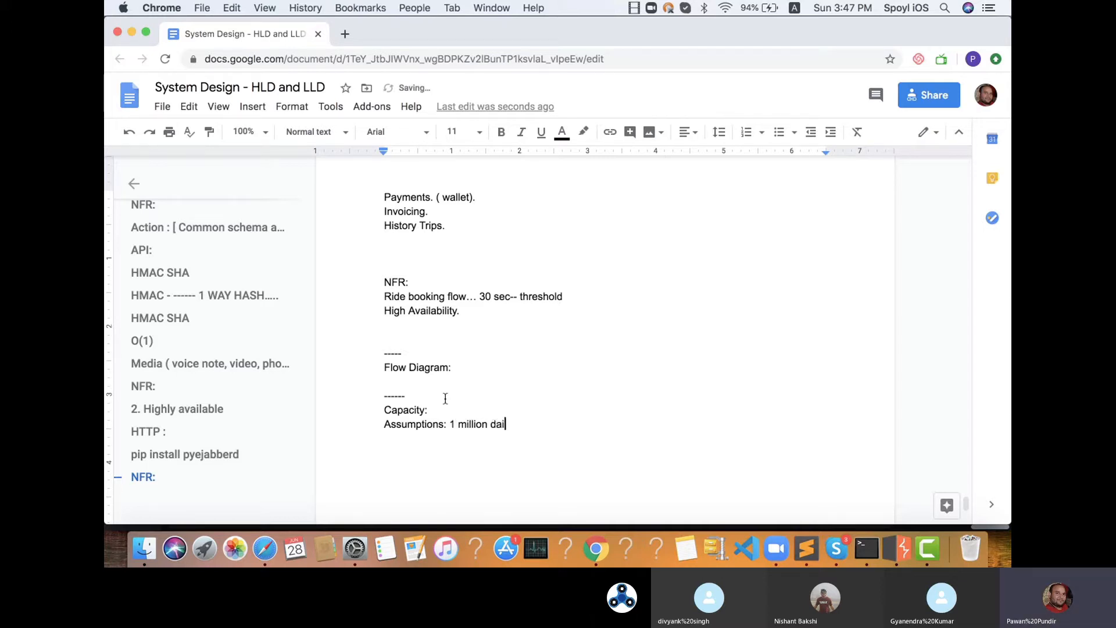
{"action": "type", "text": "ly rides."}
{"action": "key", "text": "Return"}
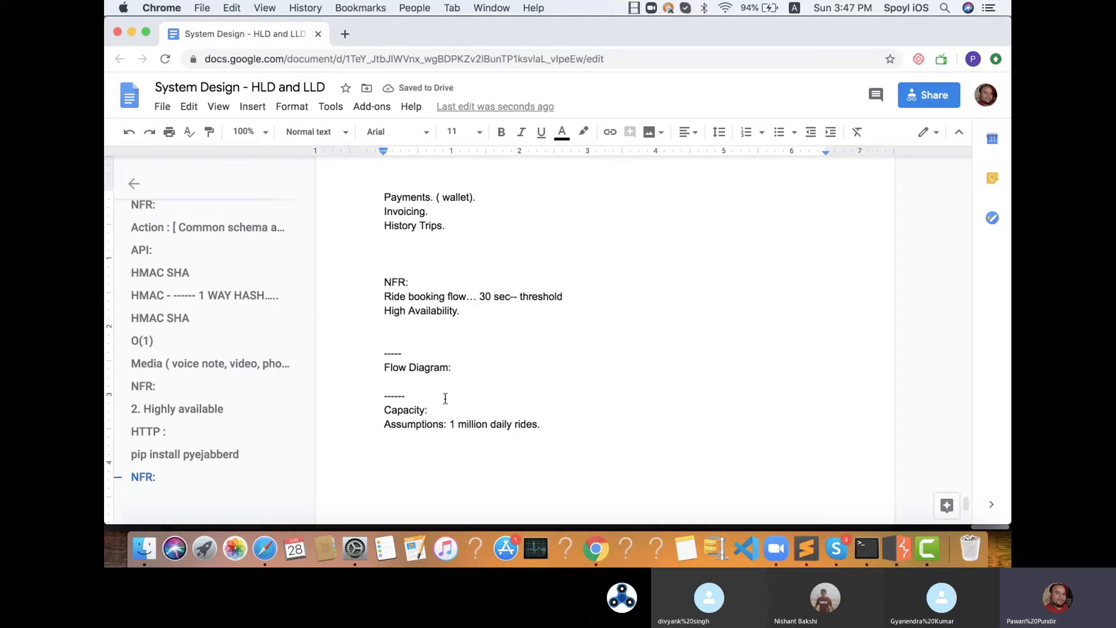
- Add the line "Driver --- every 4 sec." below the assumptions and place a "------" divider under it
{"action": "type", "text": "Driver --- ever"}
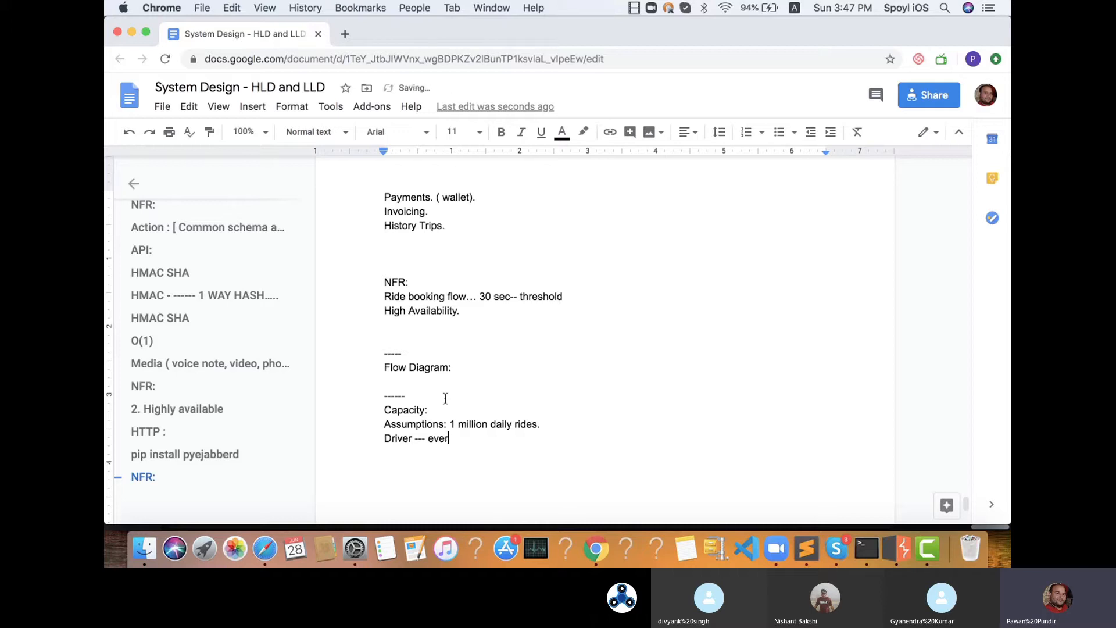
{"action": "type", "text": "y 4 sec."}
{"action": "key", "text": "Return"}
{"action": "type", "text": "------"}
{"action": "scroll", "coordinate": [492, 414], "scroll_direction": "down", "scroll_amount": 3}
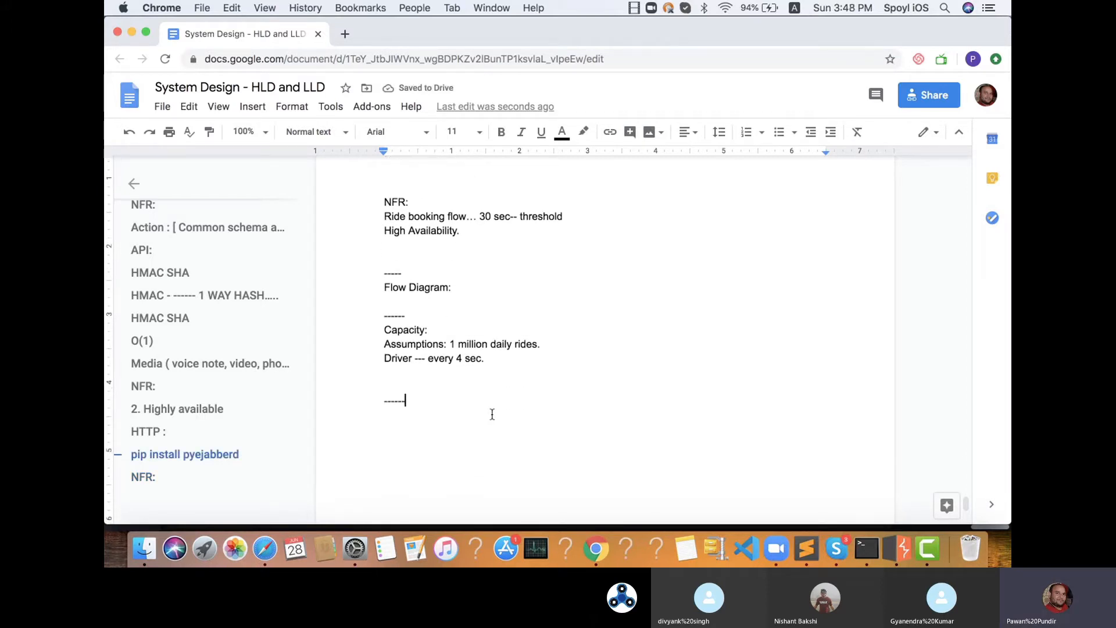
- Insert a new drawing on a new line below the last divider
{"action": "key", "text": "Return"}
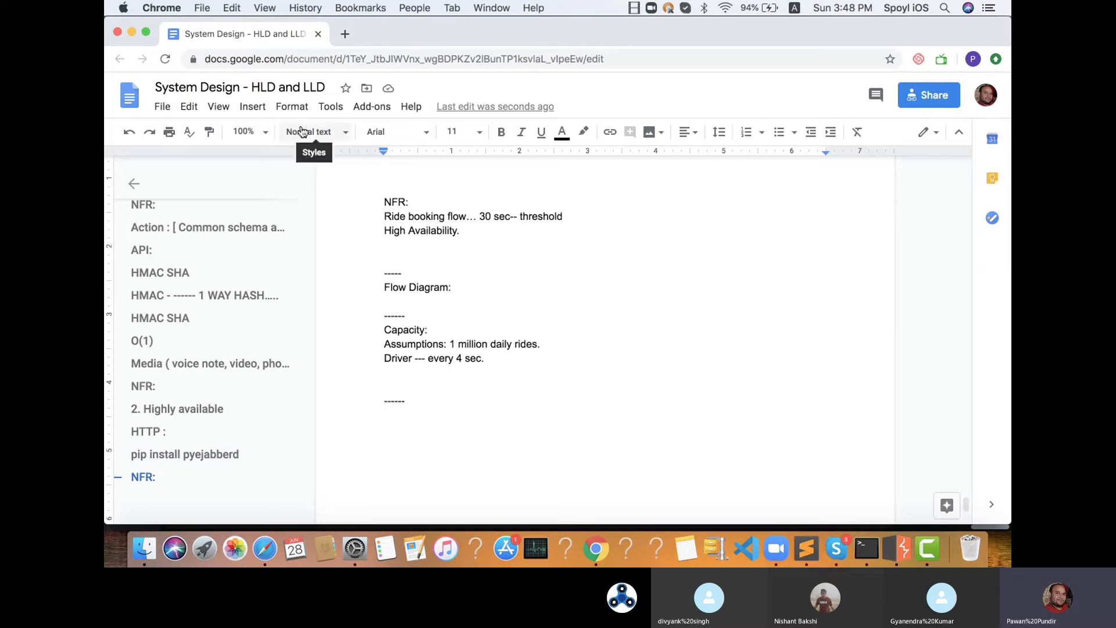
{"action": "left_click", "coordinate": [257, 110]}
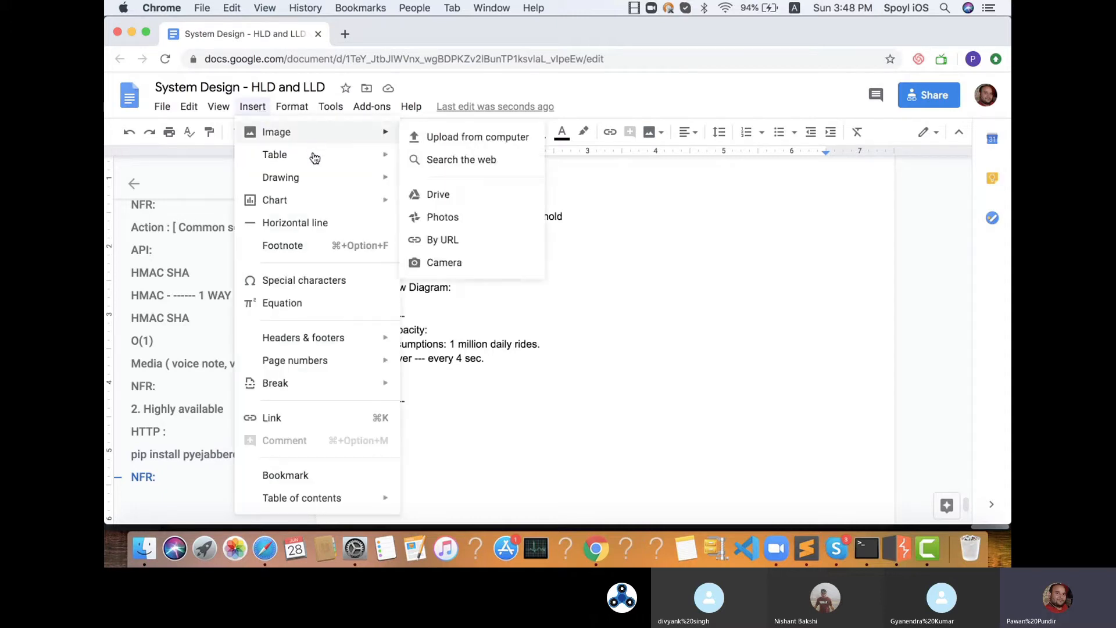
{"action": "mouse_move", "coordinate": [314, 160]}
{"action": "mouse_move", "coordinate": [322, 180]}
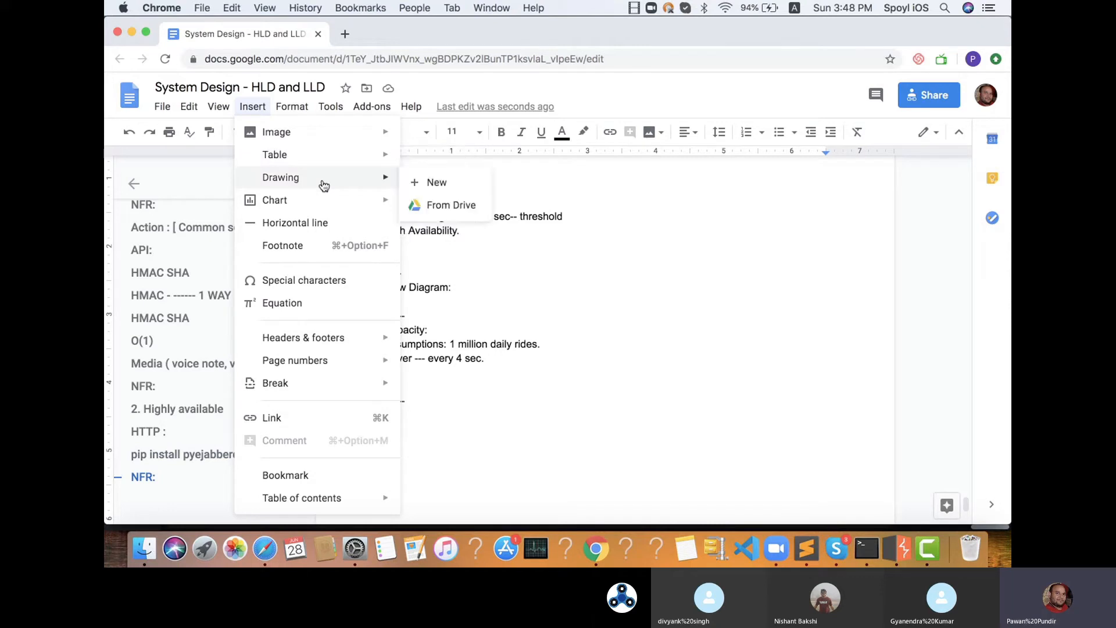
{"action": "left_click", "coordinate": [433, 184]}
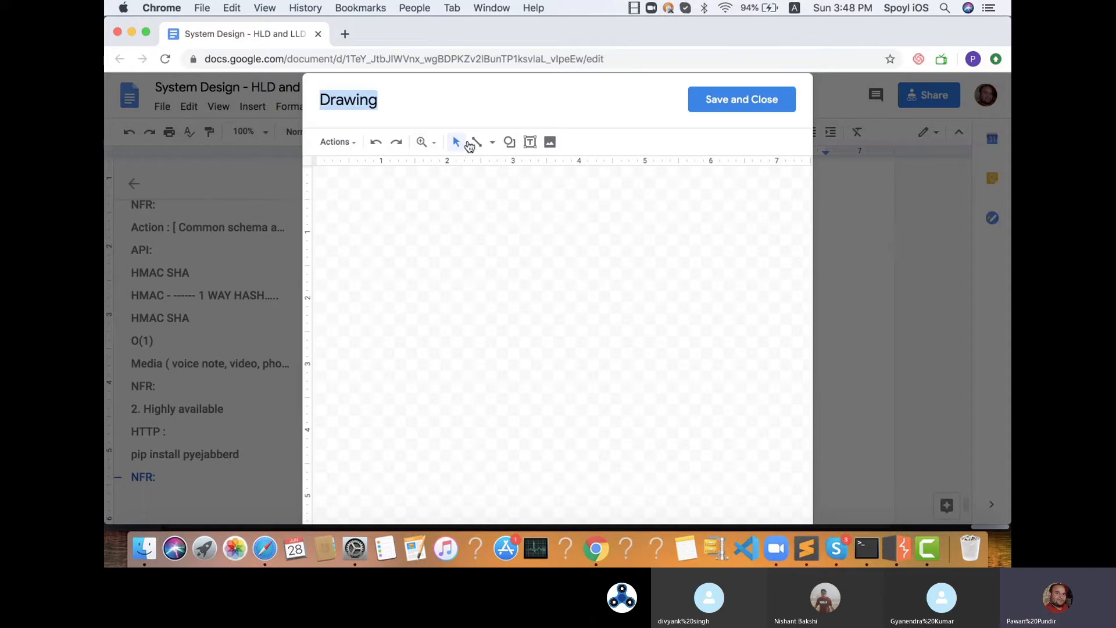
- Draw a rectangle about 1.3 in tall on the canvas's left side, label it "Api gateway" and widen it to about 1.1 in
{"action": "left_click", "coordinate": [507, 143]}
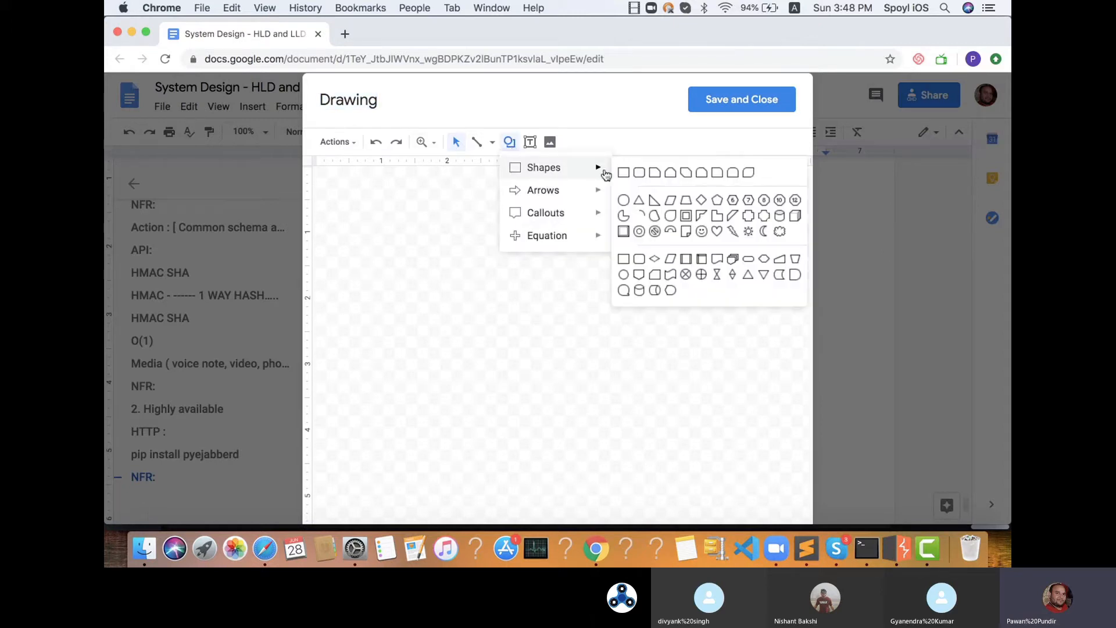
{"action": "left_click", "coordinate": [622, 174]}
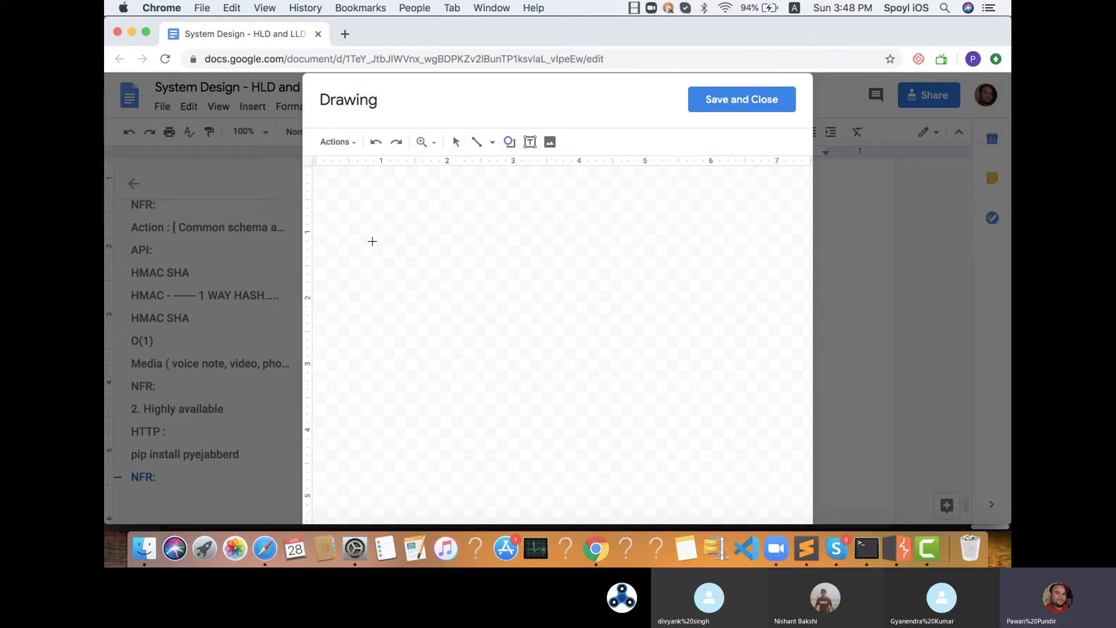
{"action": "left_click_drag", "start_coordinate": [373, 243], "coordinate": [402, 329]}
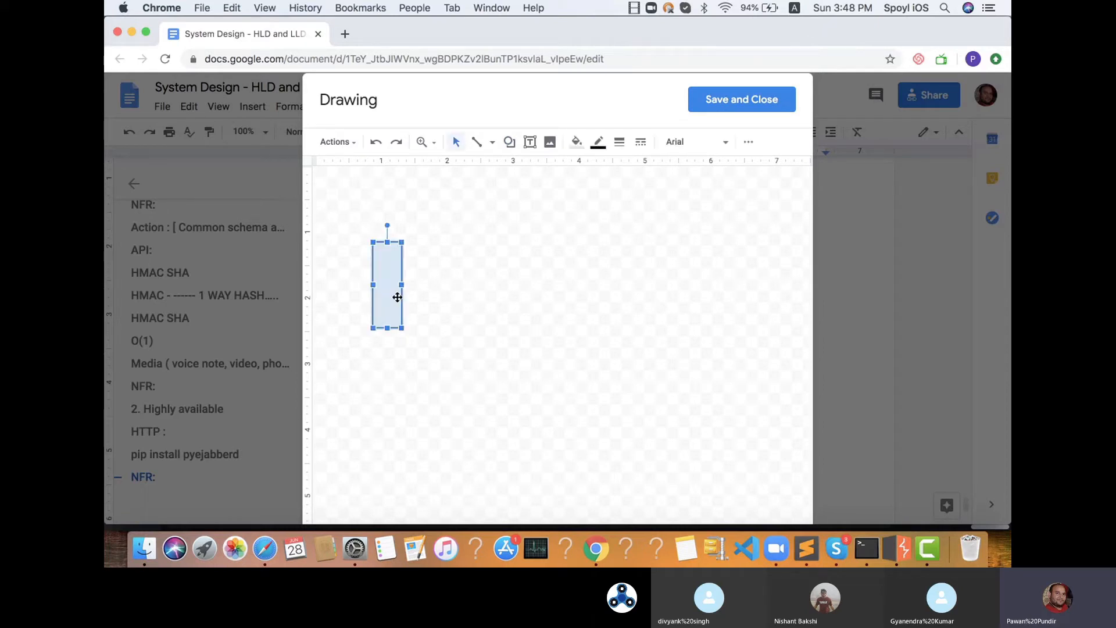
{"action": "double_click", "coordinate": [391, 289]}
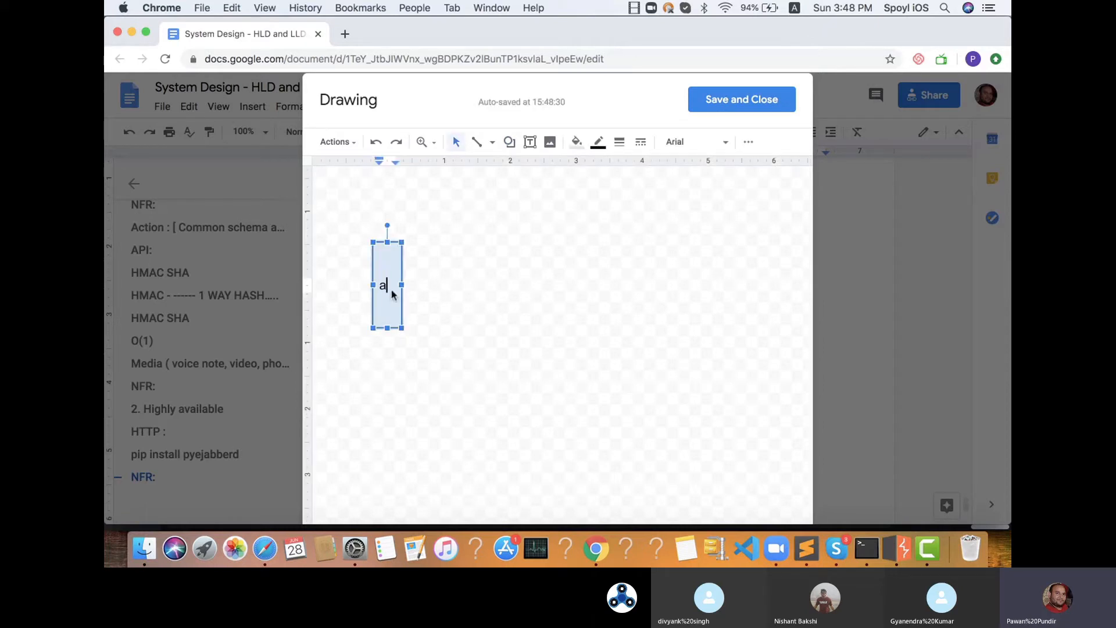
{"action": "type", "text": "api gateway"}
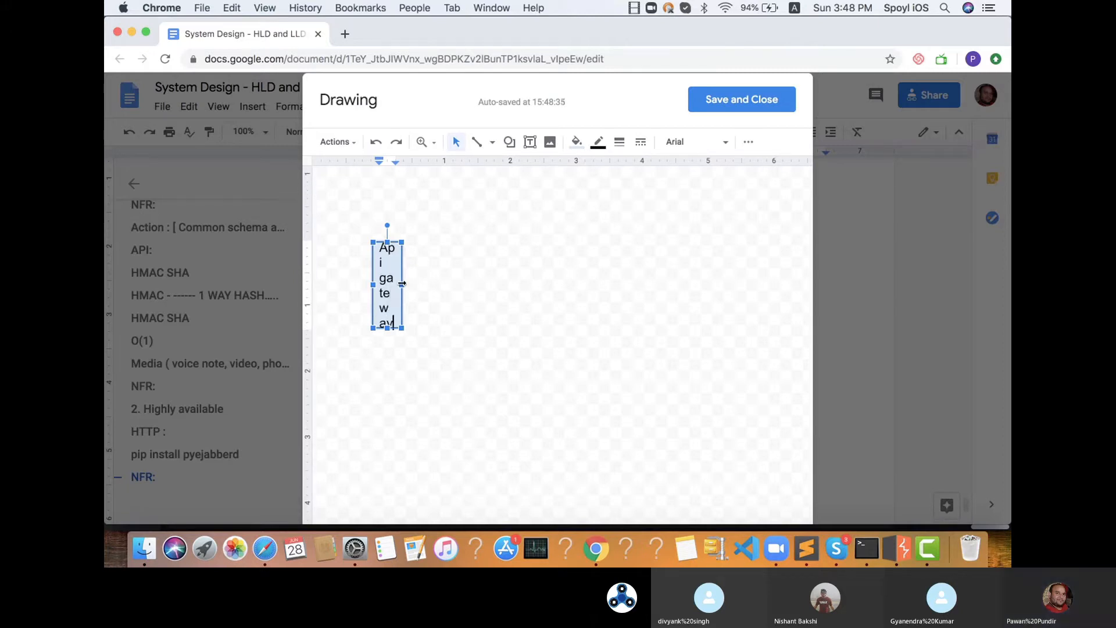
{"action": "left_click_drag", "start_coordinate": [401, 285], "coordinate": [448, 287]}
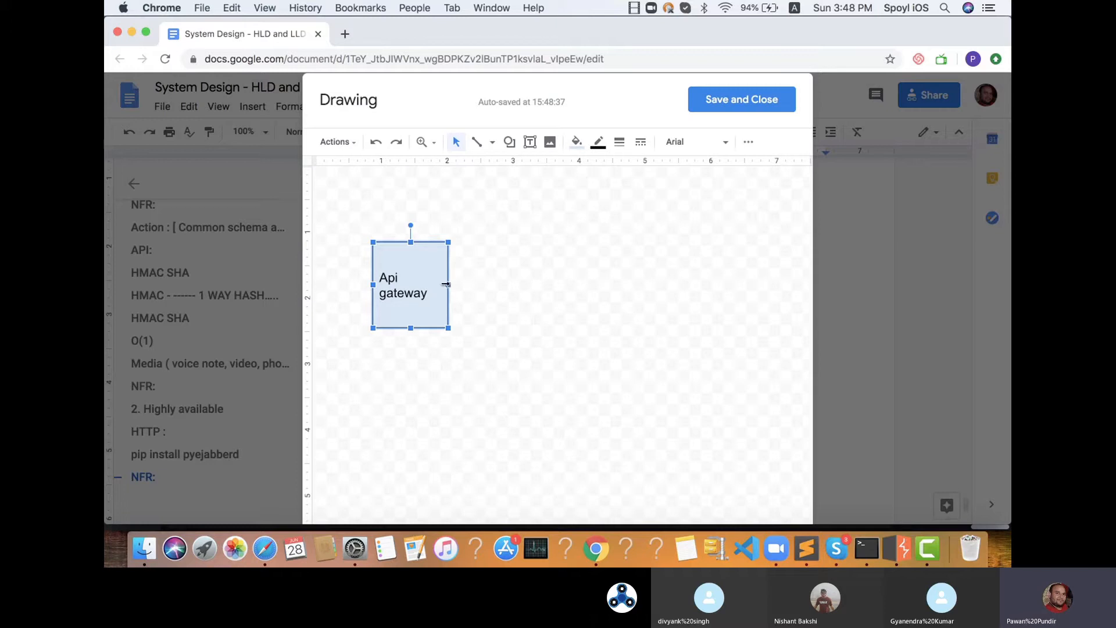
- Narrow the "Api gateway" box to about 0.95 in wide, then save the drawing into the document
{"action": "left_click_drag", "start_coordinate": [446, 284], "coordinate": [435, 284]}
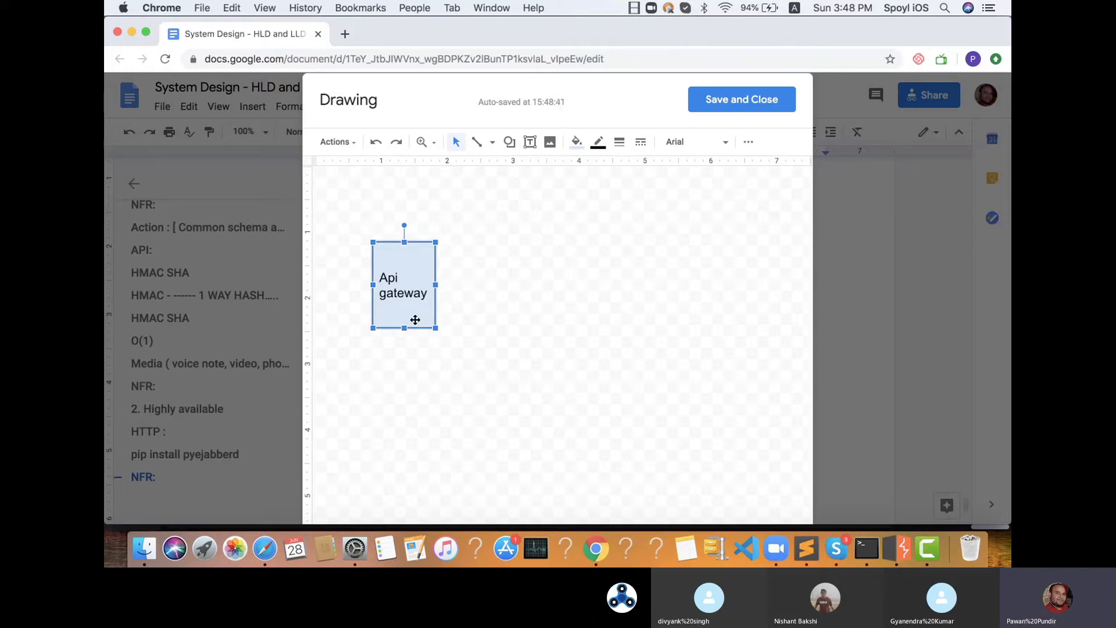
{"action": "left_click", "coordinate": [410, 390]}
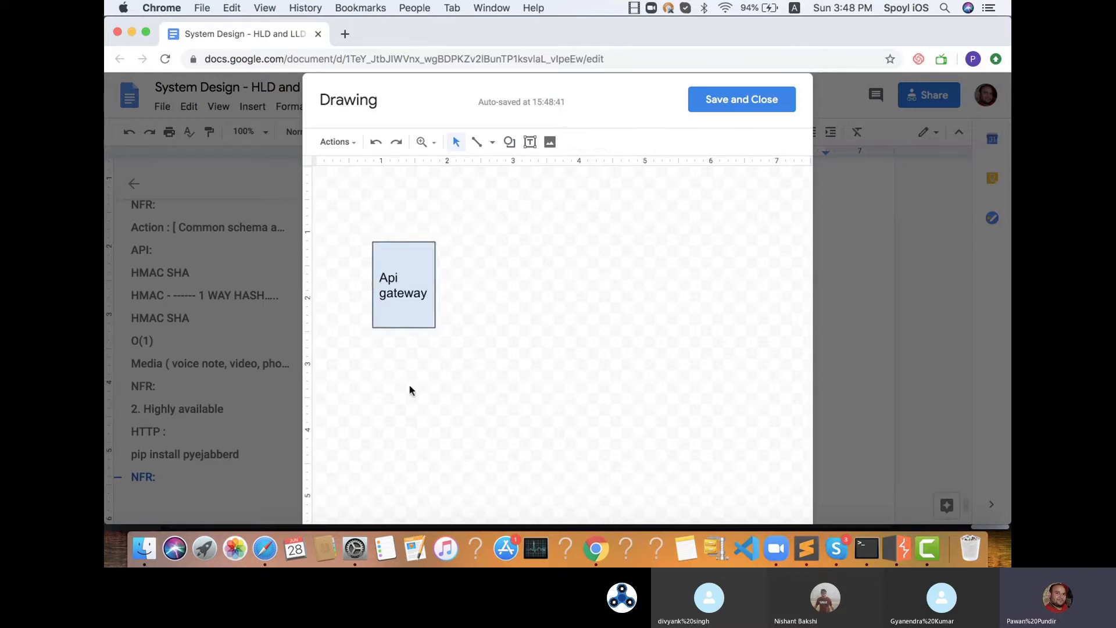
{"action": "left_click", "coordinate": [738, 108]}
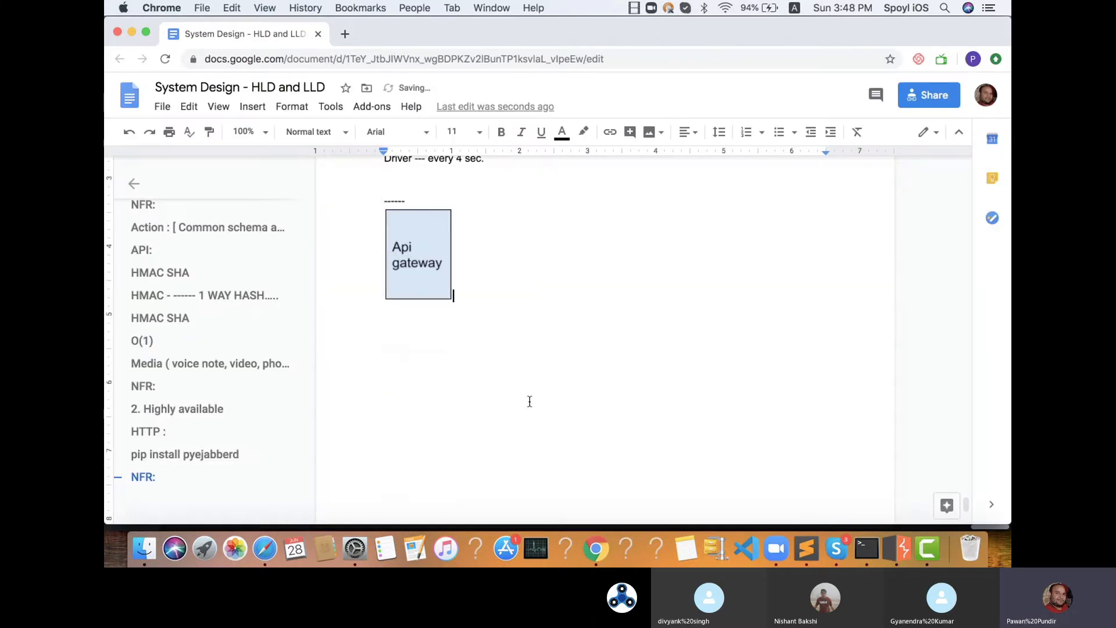
- Add the line "Api gateway: rate limit, block users, block traffic from unserviceable regions)" below the drawing
{"action": "key", "text": "Return"}
{"action": "type", "text": "Api "}
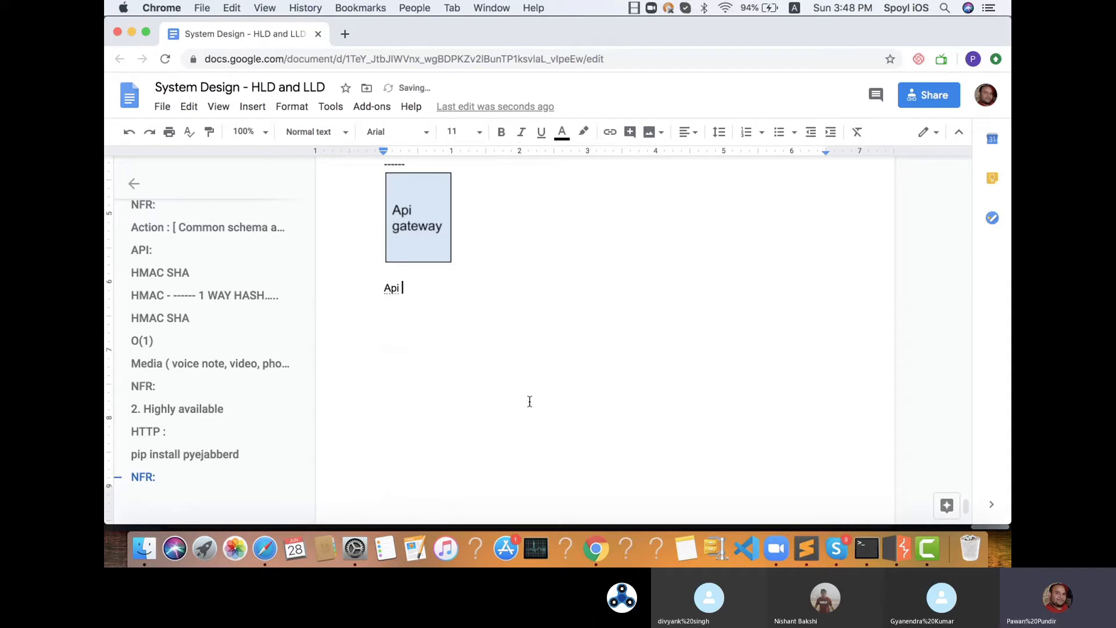
{"action": "type", "text": "gateway: rate limit"}
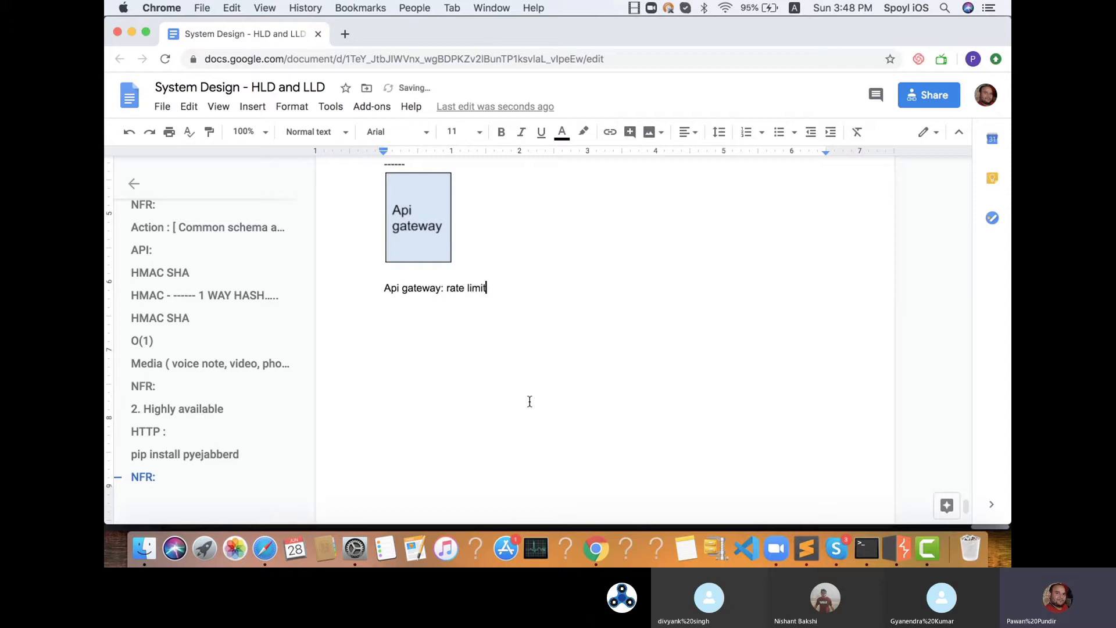
{"action": "type", "text": ","}
{"action": "type", "text": "block users,"}
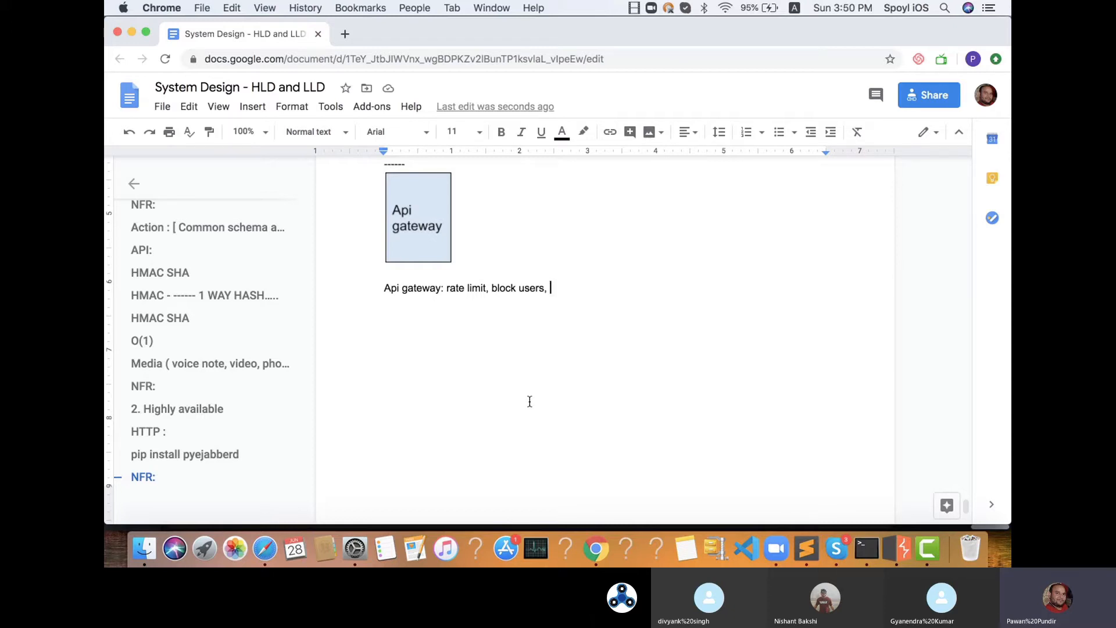
{"action": "type", "text": "block traffic "}
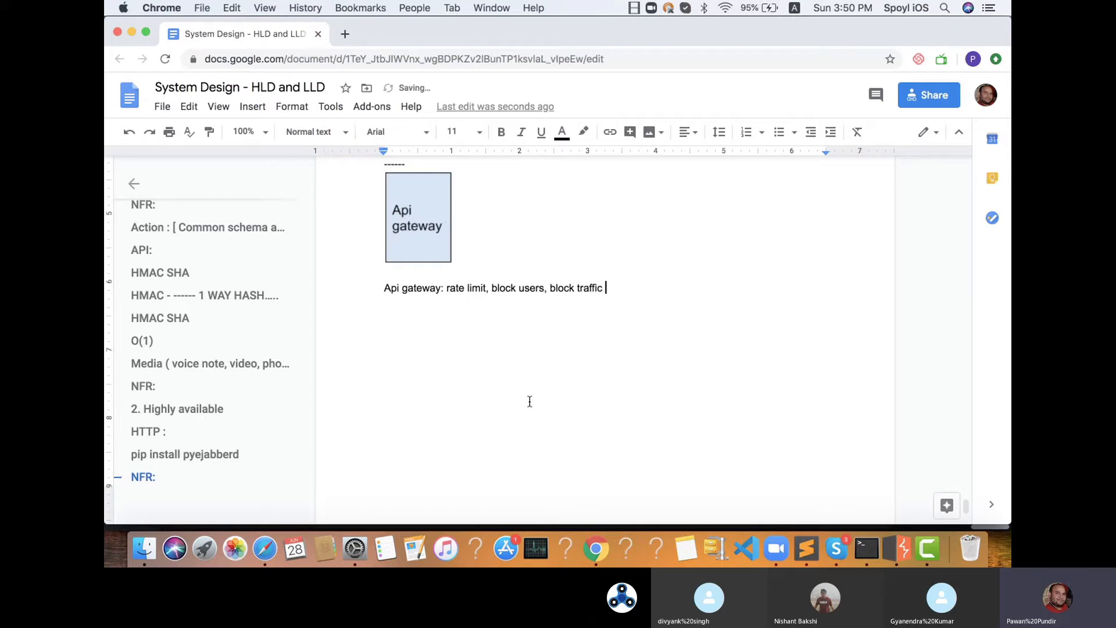
{"action": "type", "text": "from unserviceable re"}
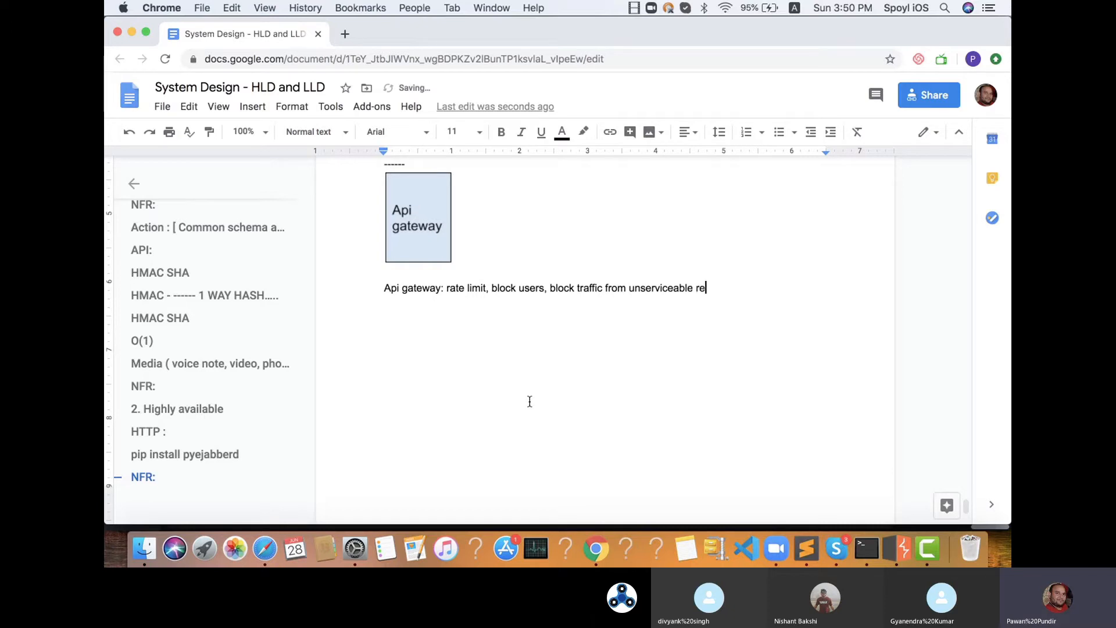
{"action": "type", "text": "gions)"}
- Reopen the drawing and draw an ellipse about 0.4 by 0.65 in left of the Api gateway box, labelled "driver"
{"action": "double_click", "coordinate": [434, 220]}
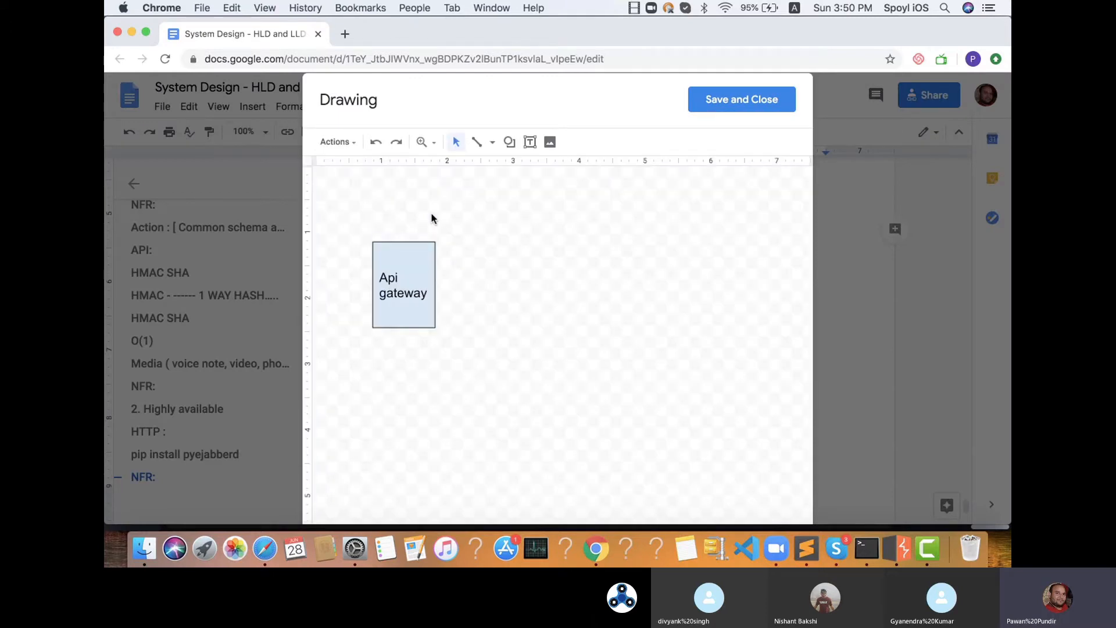
{"action": "left_click", "coordinate": [512, 146]}
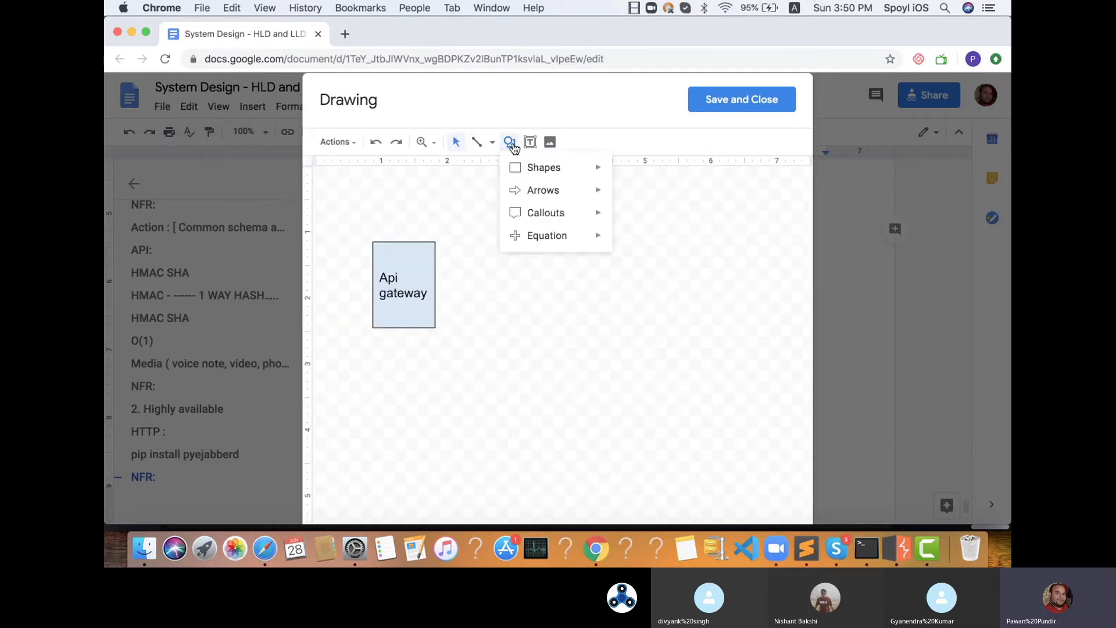
{"action": "mouse_move", "coordinate": [543, 168]}
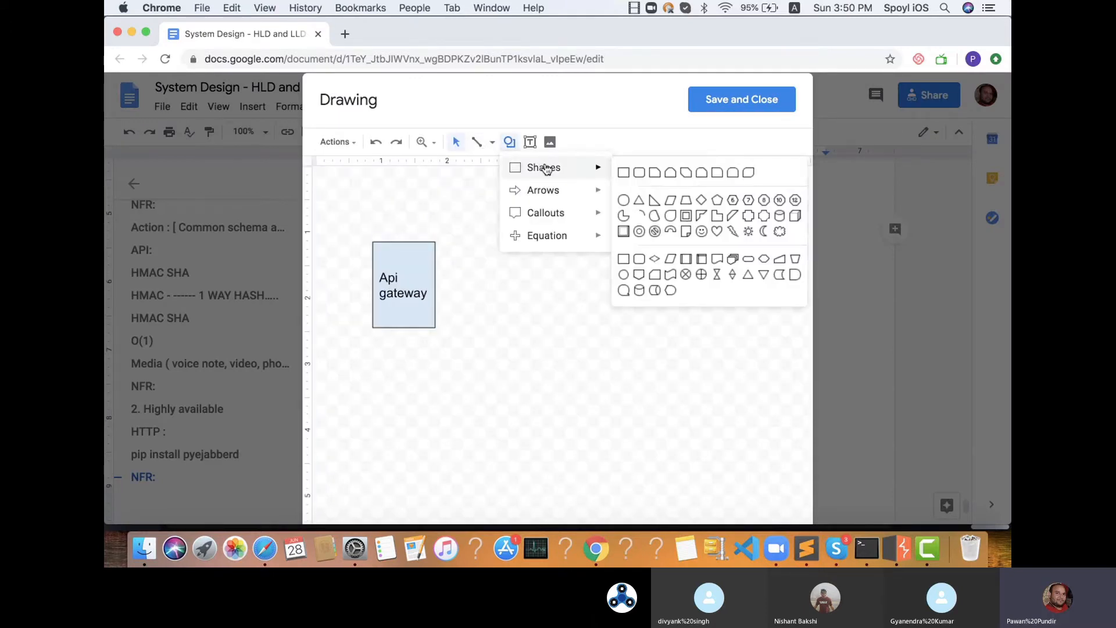
{"action": "left_click", "coordinate": [623, 197]}
{"action": "mouse_move", "coordinate": [328, 232]}
{"action": "left_mouse_down"}
{"action": "mouse_move", "coordinate": [395, 301]}
{"action": "mouse_move", "coordinate": [355, 274]}
{"action": "left_mouse_up"}
{"action": "double_click", "coordinate": [342, 259]}
{"action": "type", "text": "driver"}
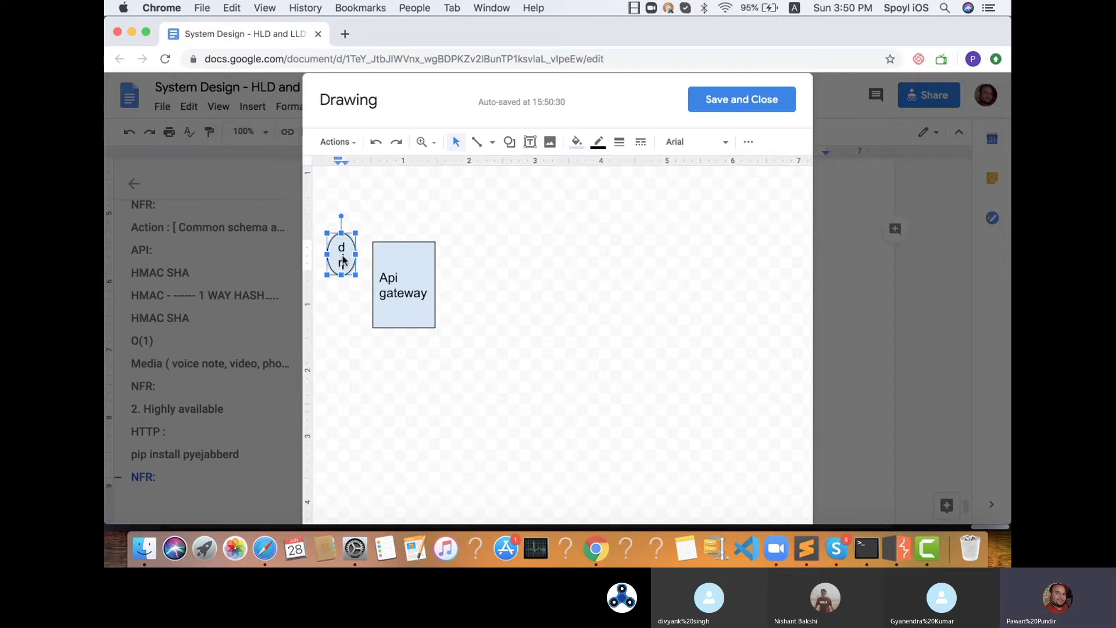
- Set the "driver" label's font size to 7 and widen its ellipse to about 0.55 in
{"action": "left_click", "coordinate": [341, 216]}
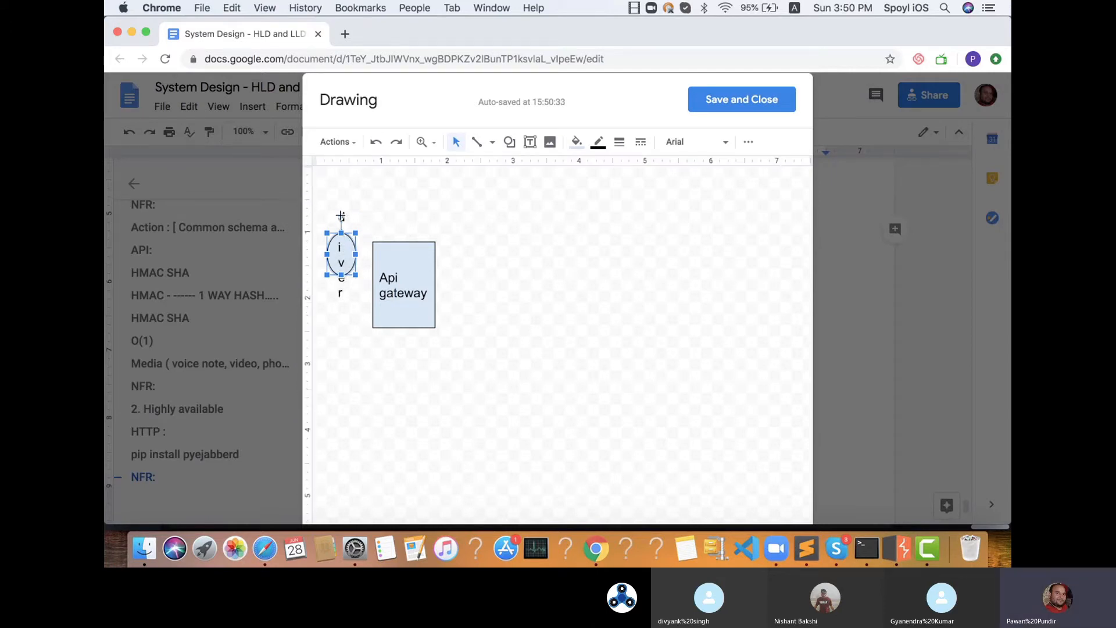
{"action": "double_click", "coordinate": [340, 286]}
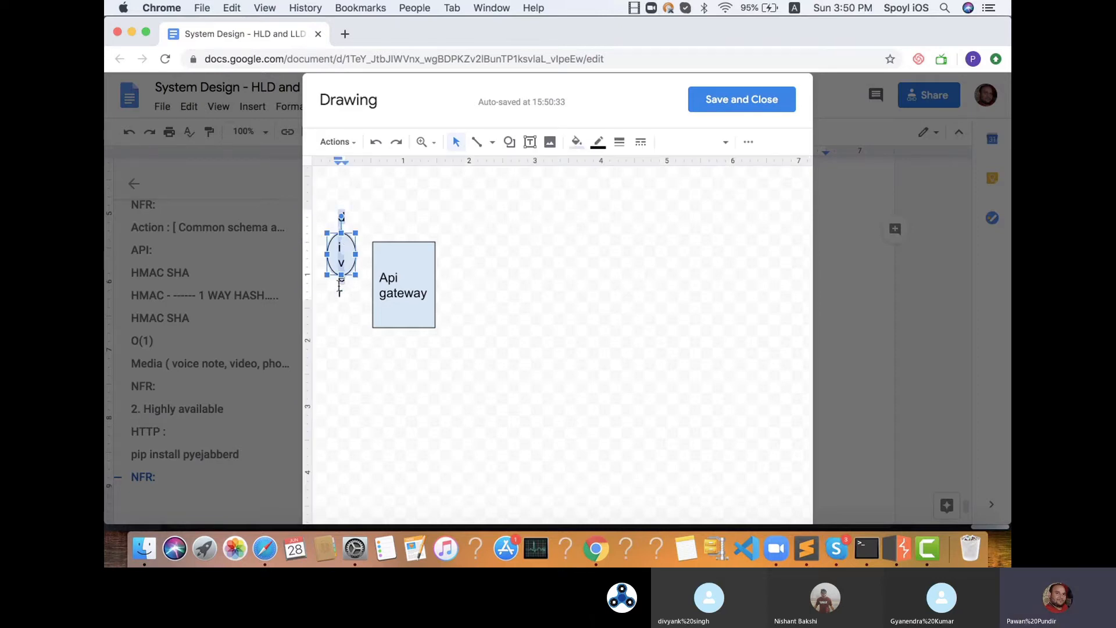
{"action": "left_click", "coordinate": [748, 145]}
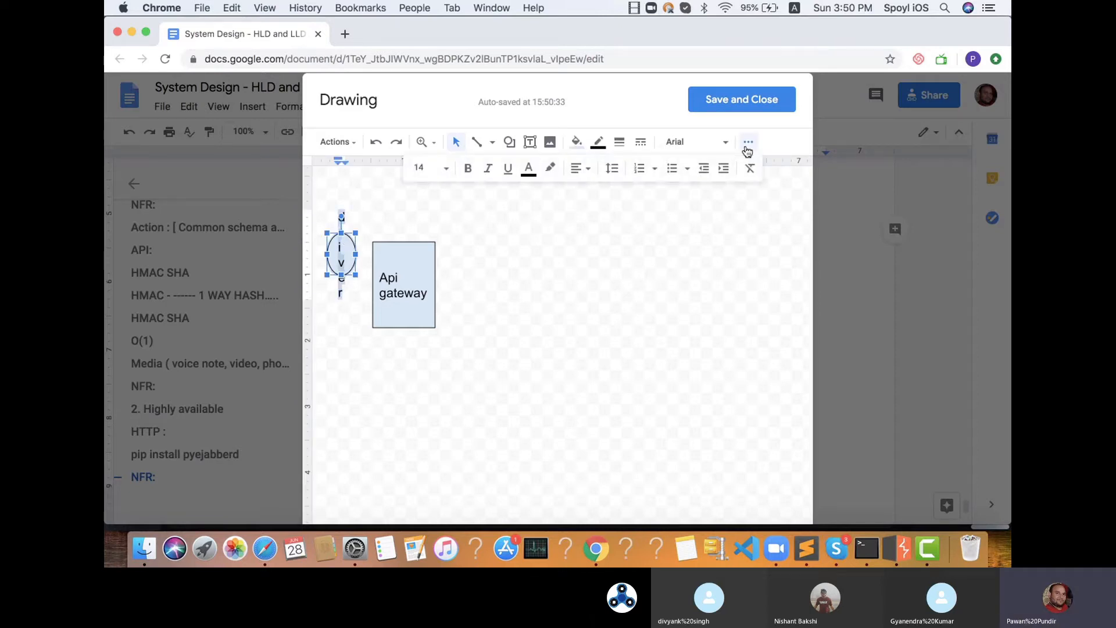
{"action": "left_click", "coordinate": [445, 169]}
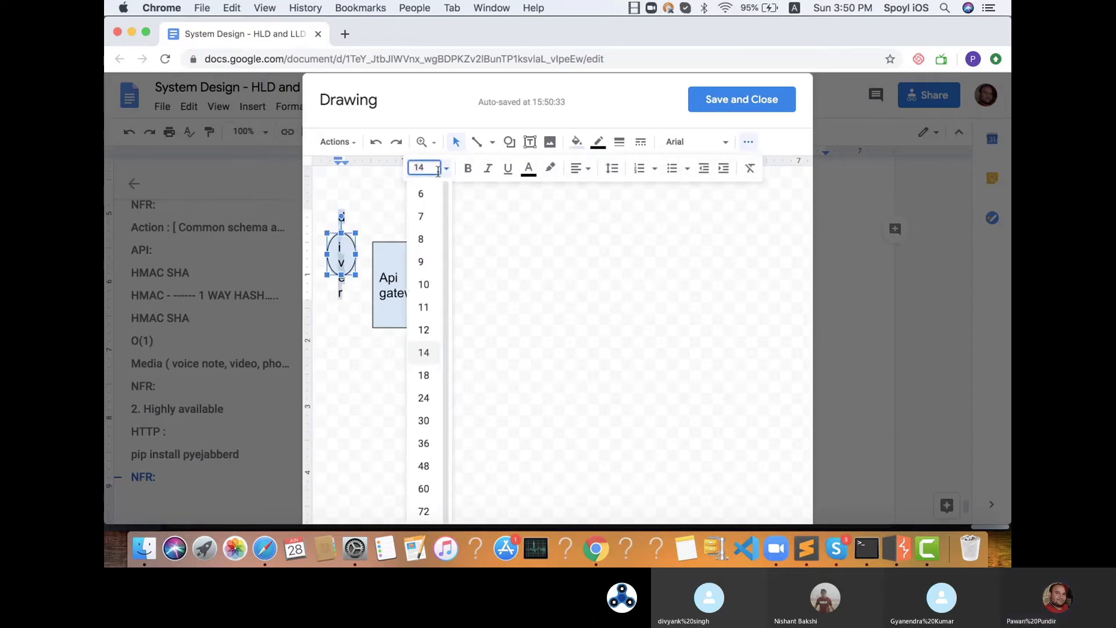
{"action": "left_click", "coordinate": [424, 216]}
{"action": "left_click_drag", "start_coordinate": [355, 254], "coordinate": [360, 259]}
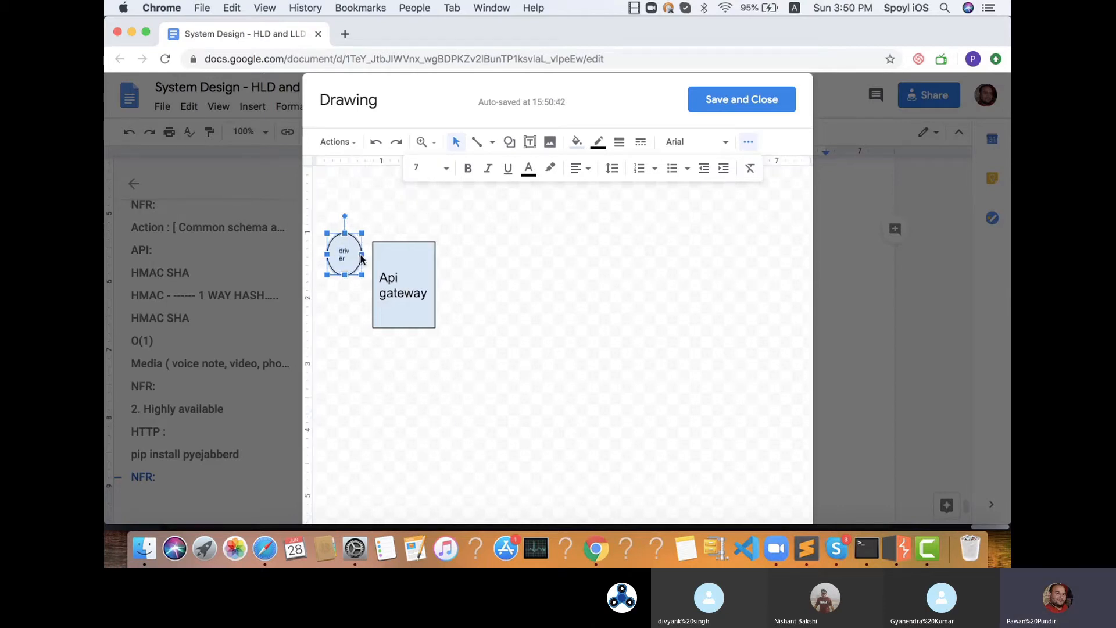
- Duplicate the "driver" ellipse directly below it, label the copy "demand" and relabel the original "supply"
{"action": "left_click", "coordinate": [346, 274]}
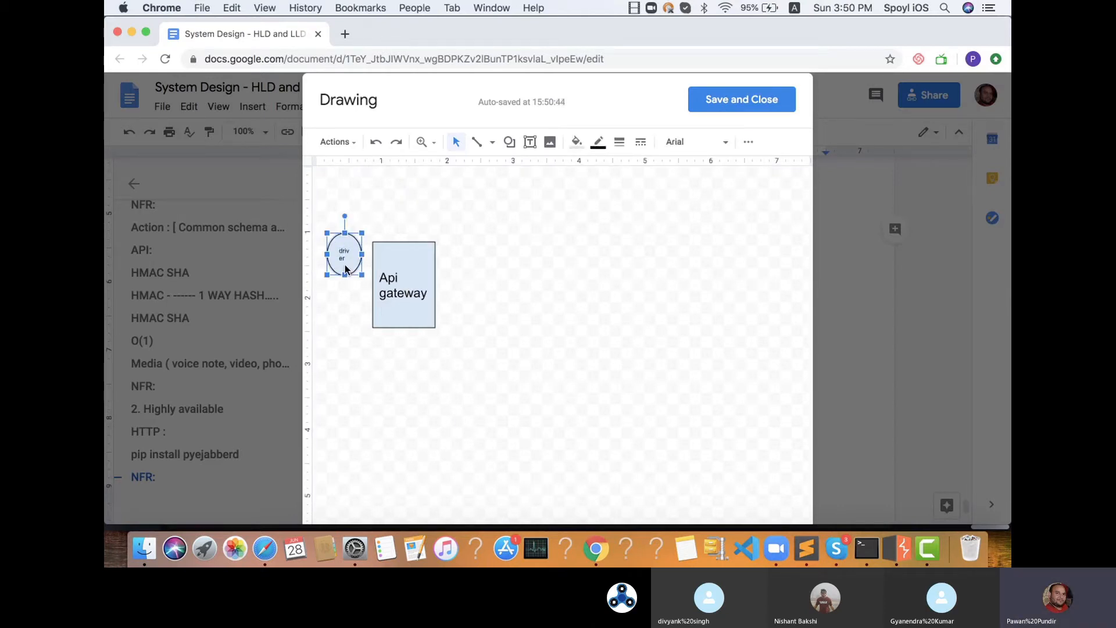
{"action": "left_click_drag", "start_coordinate": [345, 268], "coordinate": [345, 313]}
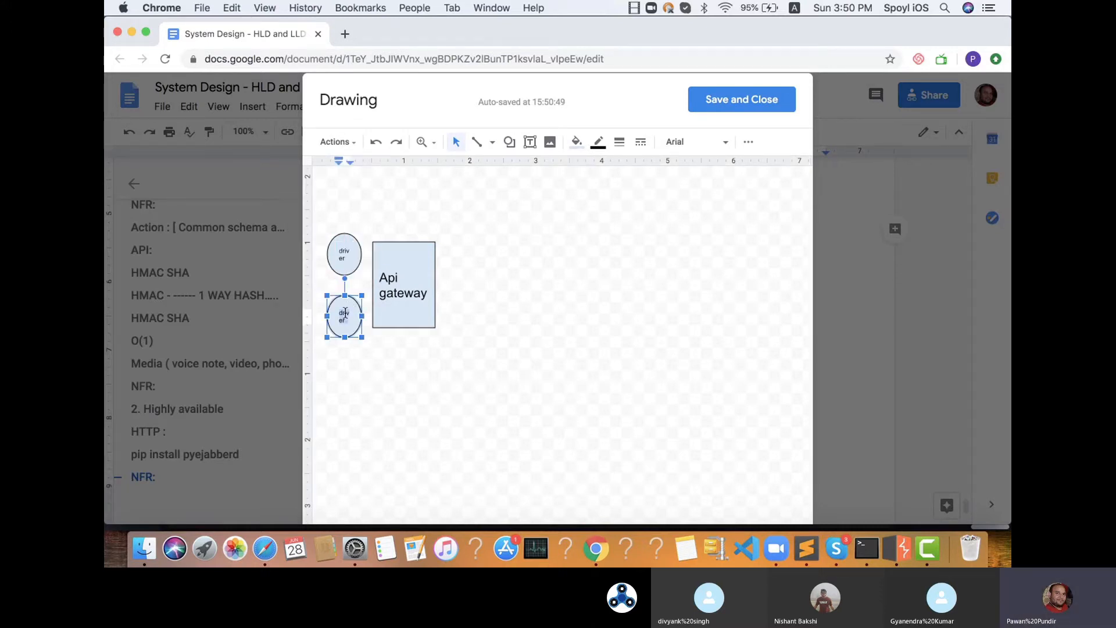
{"action": "type", "text": "demand"}
{"action": "double_click", "coordinate": [344, 249]}
{"action": "type", "text": "sup"}
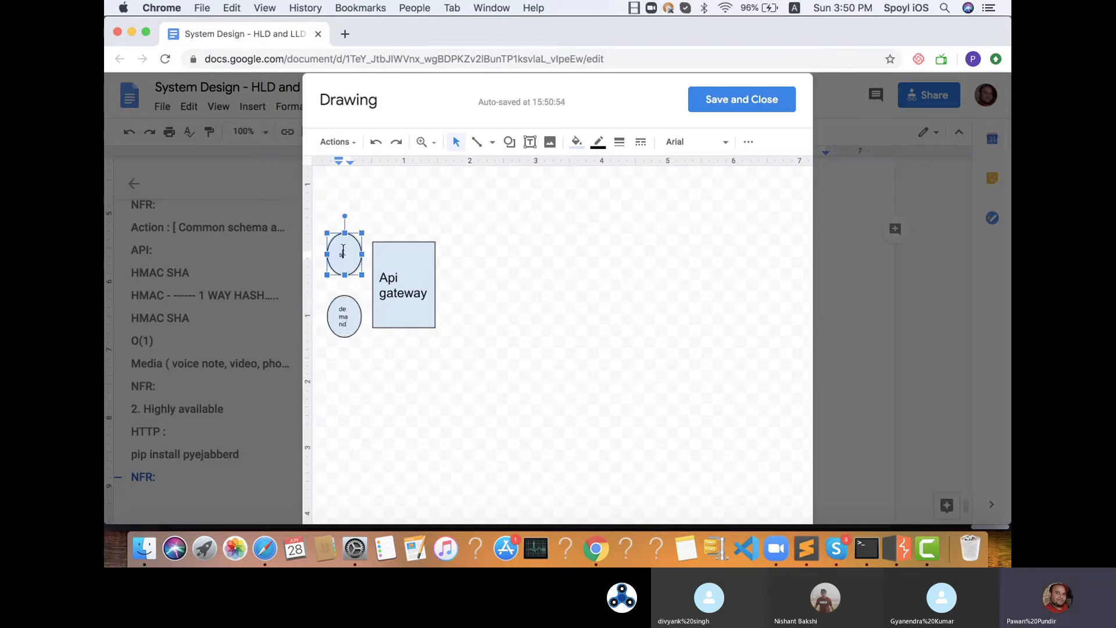
{"action": "type", "text": "ply"}
{"action": "left_click", "coordinate": [475, 295]}
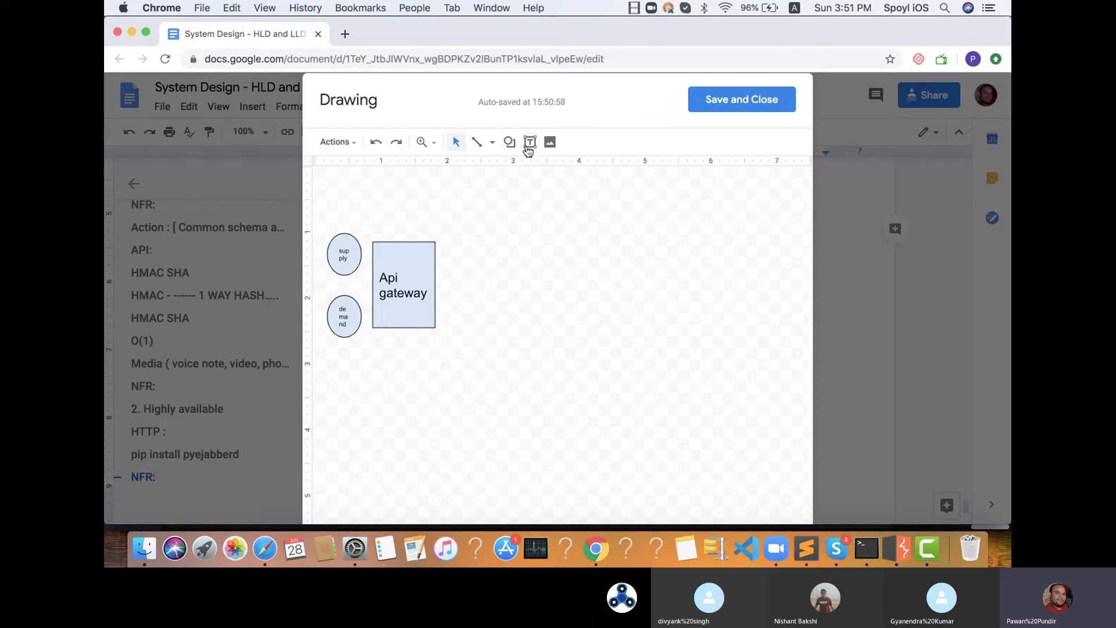
- Draw a rectangle about 2.4 in tall right of the Api gateway box, label it "ELB" and widen it to about 0.6 in
{"action": "left_click", "coordinate": [510, 143]}
{"action": "mouse_move", "coordinate": [540, 167]}
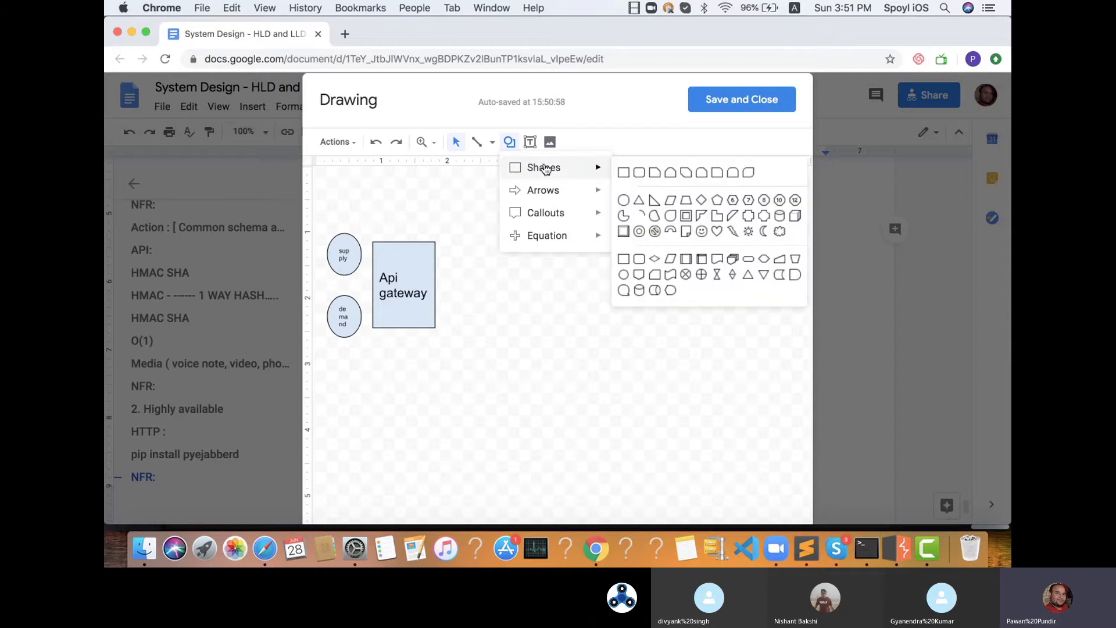
{"action": "left_click", "coordinate": [623, 172]}
{"action": "left_click_drag", "start_coordinate": [459, 209], "coordinate": [495, 368]}
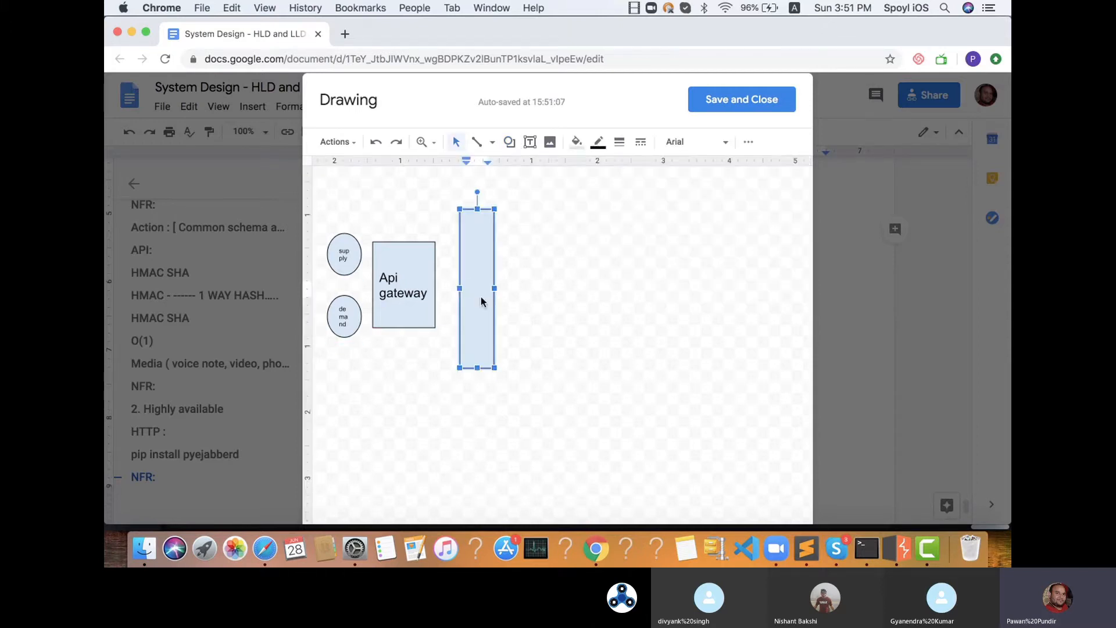
{"action": "type", "text": "ELB"}
{"action": "left_click_drag", "start_coordinate": [495, 288], "coordinate": [499, 289]}
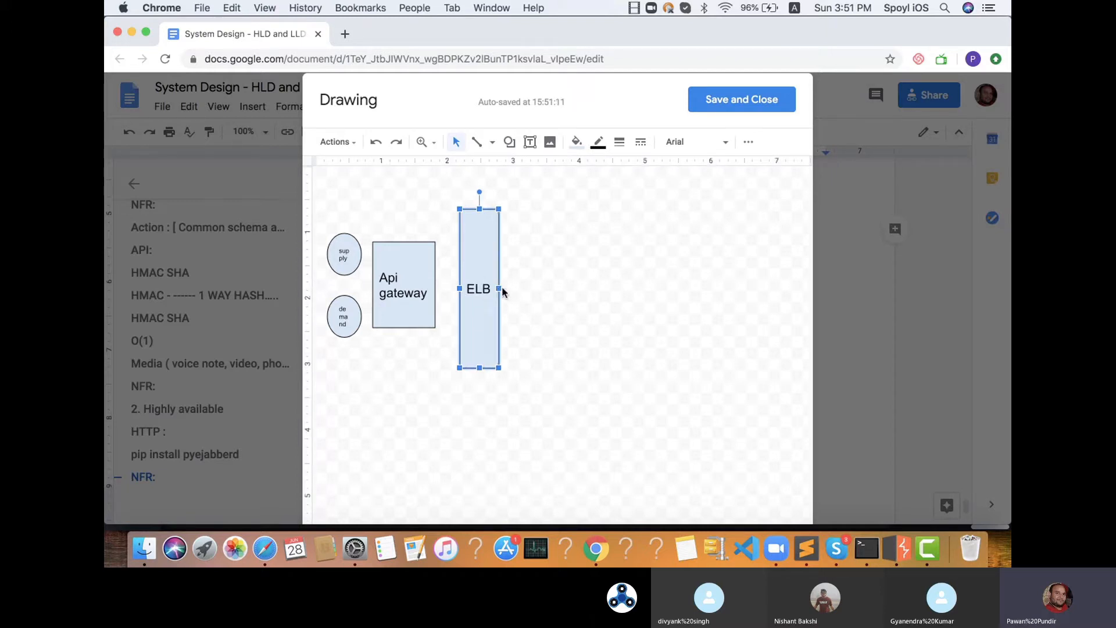
{"action": "left_click", "coordinate": [527, 294]}
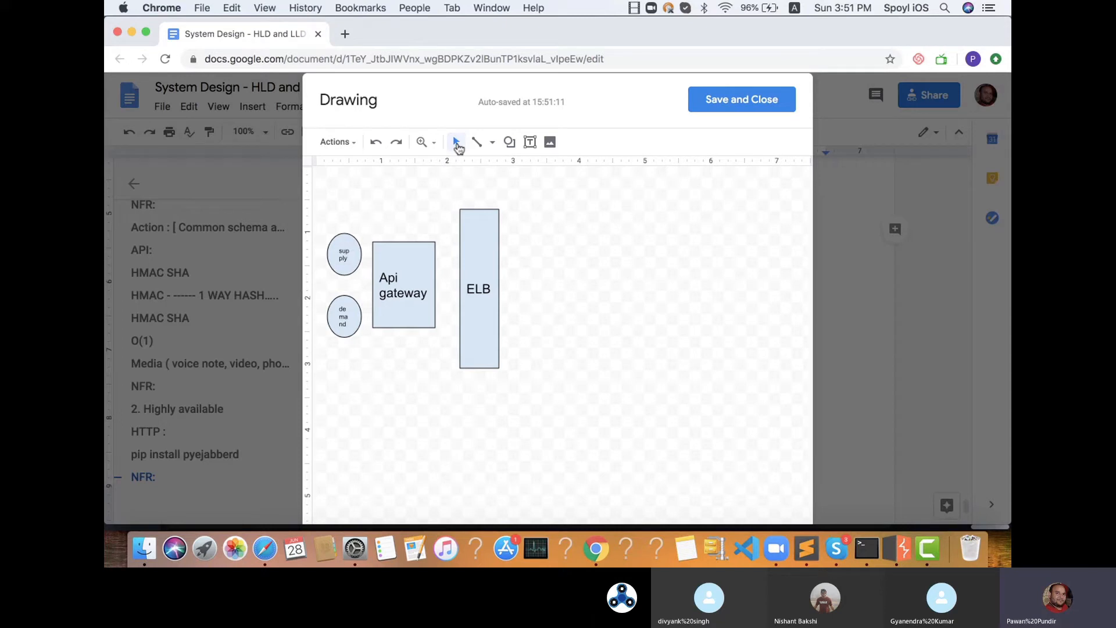
- Draw a horizontal arrow about 0.65 in long, pointing right from the middle of the ELB box's right edge
{"action": "left_click", "coordinate": [492, 142]}
{"action": "left_click", "coordinate": [506, 187]}
{"action": "left_click_drag", "start_coordinate": [501, 288], "coordinate": [541, 288]}
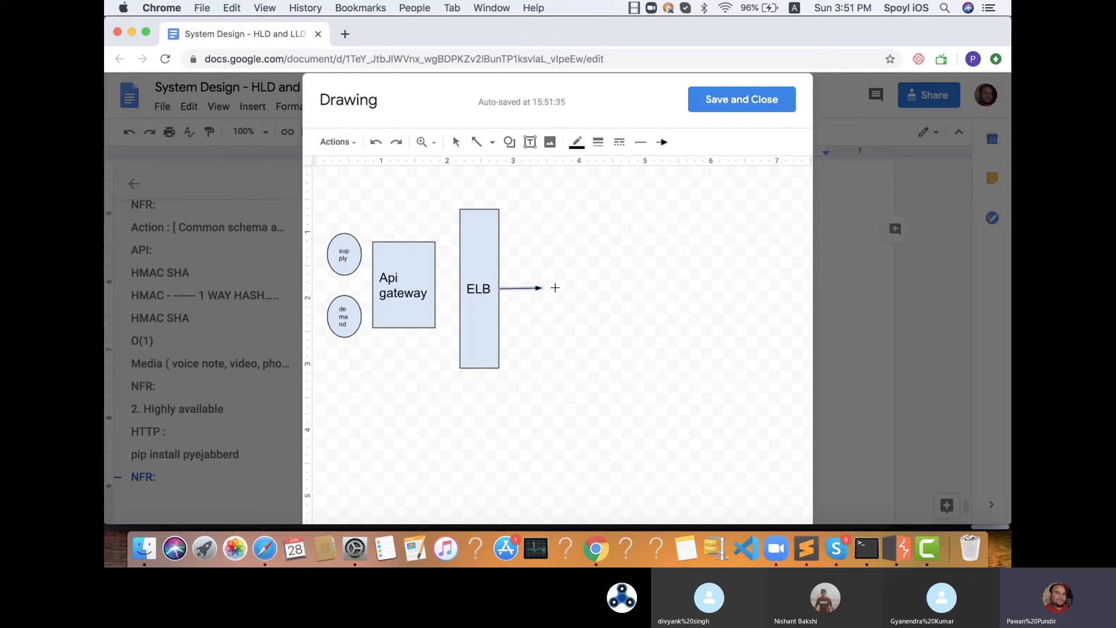
{"action": "left_click", "coordinate": [535, 314]}
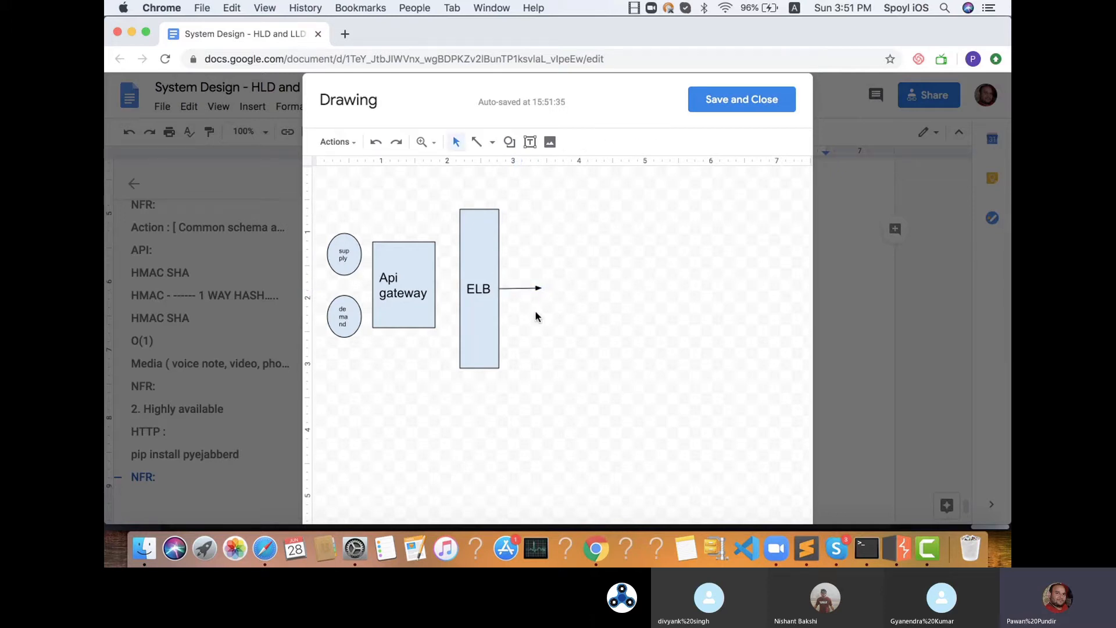
- Draw a rectangle about 0.65 by 0.55 in at the tip of the ELB arrow and label it "REST"
{"action": "left_click", "coordinate": [510, 143]}
{"action": "mouse_move", "coordinate": [581, 167]}
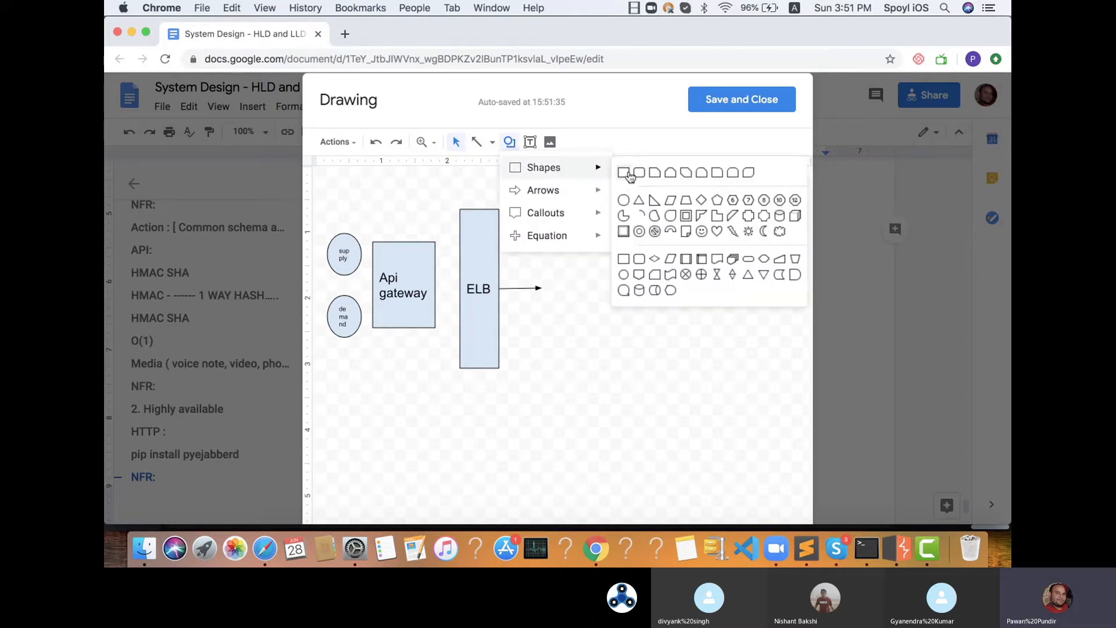
{"action": "left_click", "coordinate": [623, 172]}
{"action": "left_click_drag", "start_coordinate": [546, 268], "coordinate": [590, 305]}
{"action": "type", "text": "REST"}
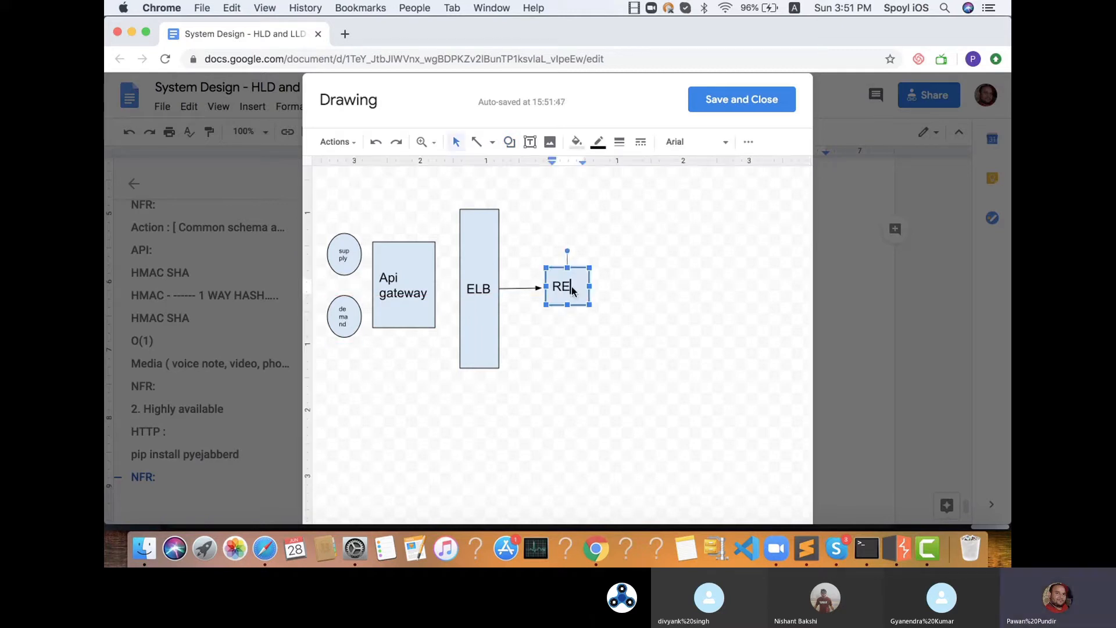